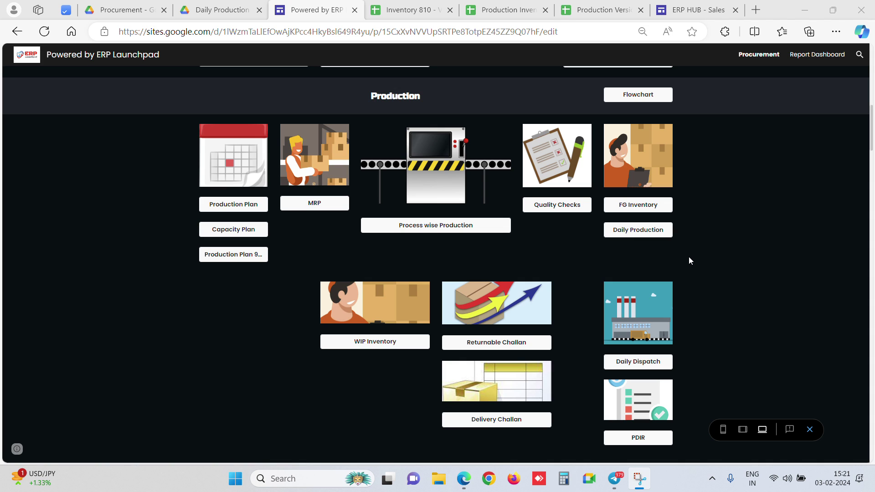
Step: Switch from the ERP Launchpad site to the Production Version 998 spreadsheet
{"action": "left_click", "coordinate": [605, 5]}
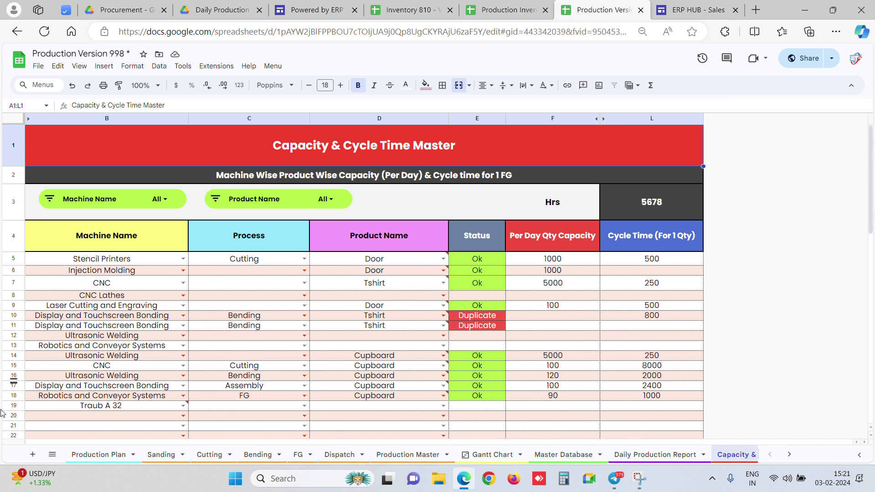
Step: Show the Production Plan sheet scrolled to plan B-3's Plan ID and sales order area
{"action": "left_click", "coordinate": [115, 455]}
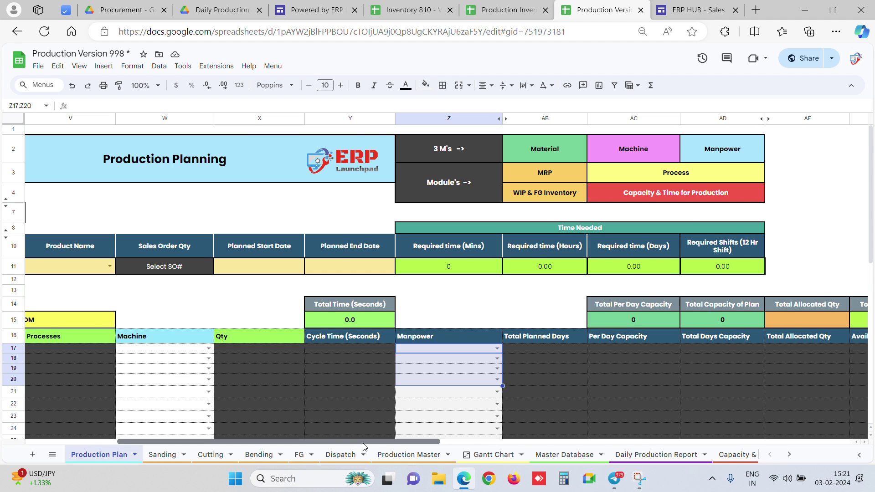
{"action": "left_click_drag", "start_coordinate": [360, 441], "coordinate": [269, 441]}
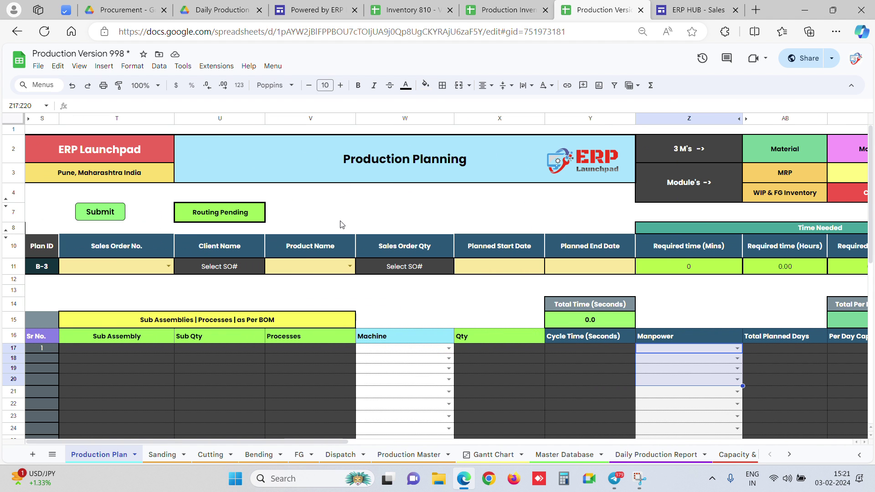
{"action": "left_click", "coordinate": [354, 218]}
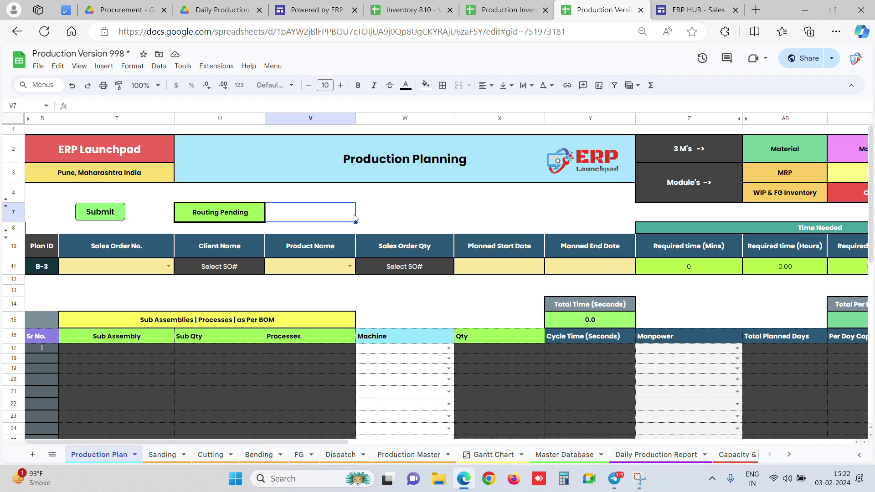
{"action": "left_click", "coordinate": [451, 309]}
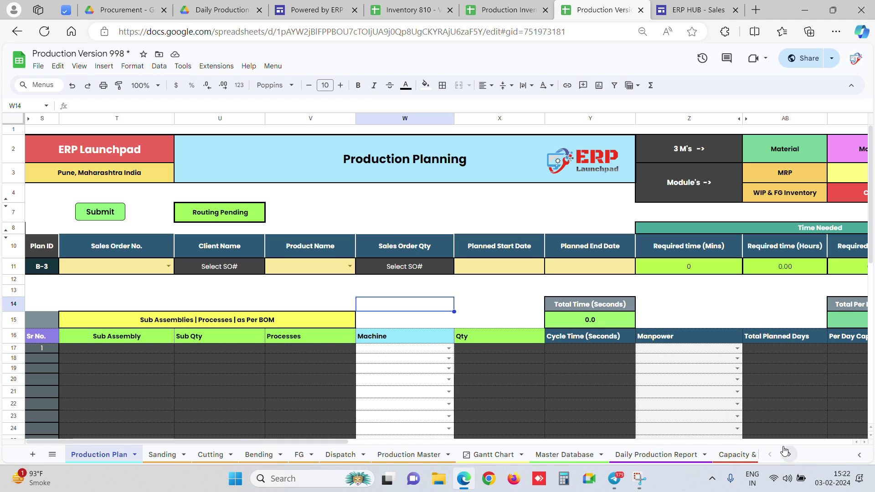
Step: Choose sales order SO:23/24-7 and product Cupboard for plan B-3
{"action": "left_click", "coordinate": [169, 266]}
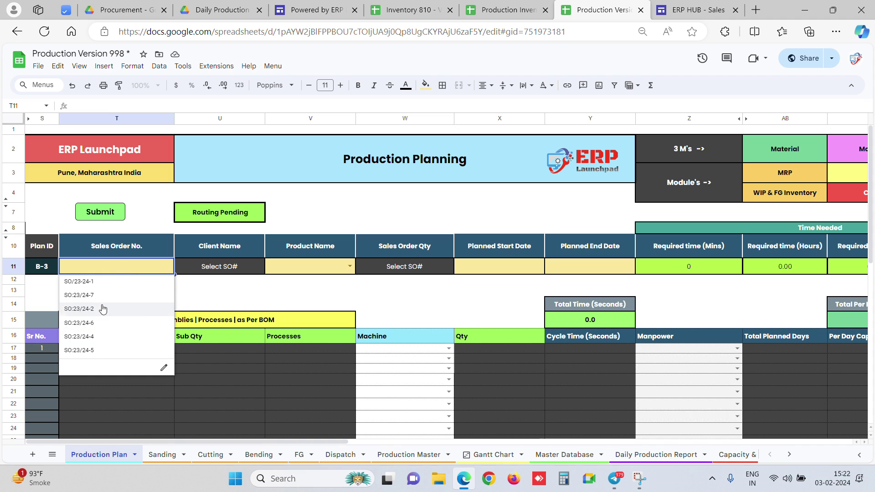
{"action": "left_click", "coordinate": [105, 295]}
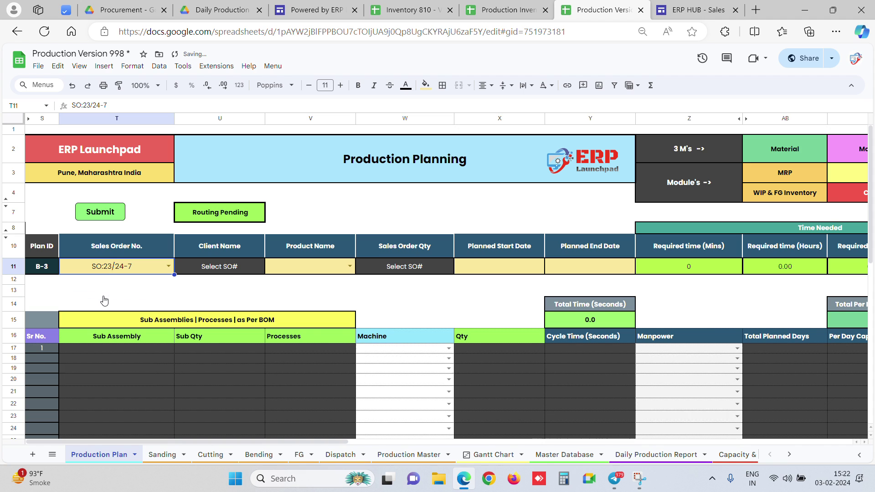
{"action": "left_click", "coordinate": [366, 219]}
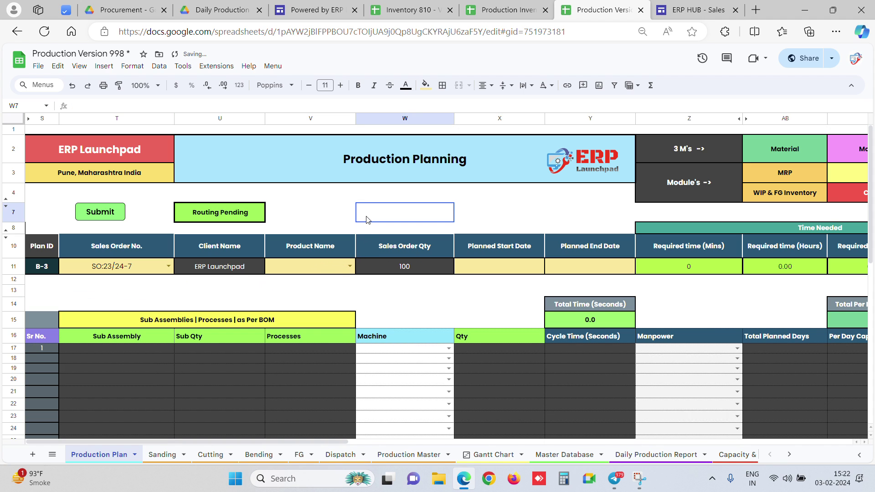
{"action": "left_click", "coordinate": [351, 266]}
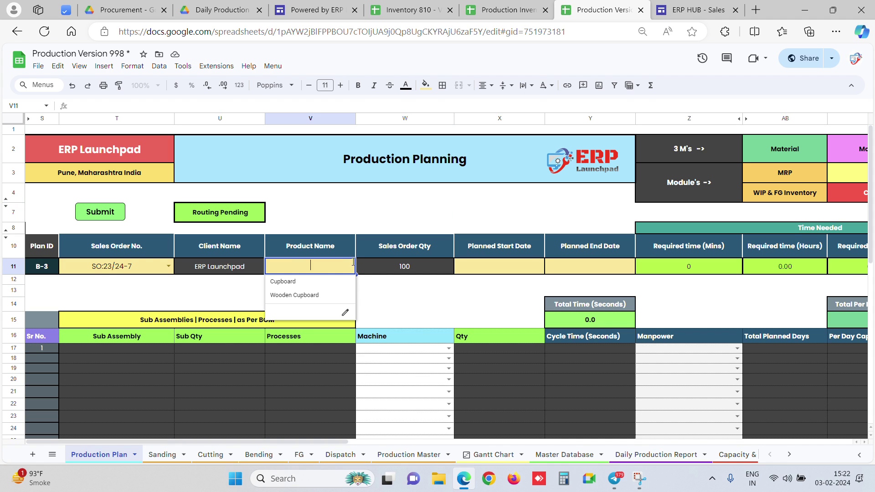
{"action": "left_click", "coordinate": [286, 282]}
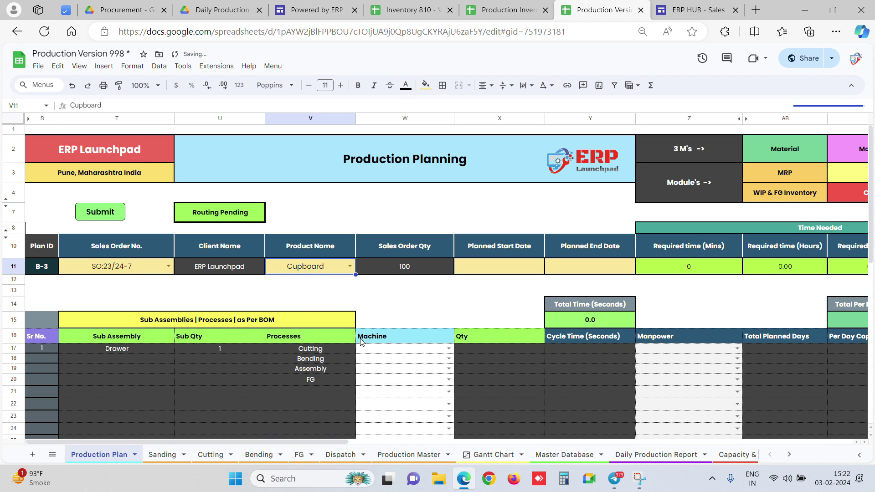
Step: Set the Cutting machine to CNC and the Bending machine to Ultrasonic Welding, totalling 10000 seconds
{"action": "scroll", "coordinate": [309, 308], "scroll_direction": "down", "scroll_amount": 1}
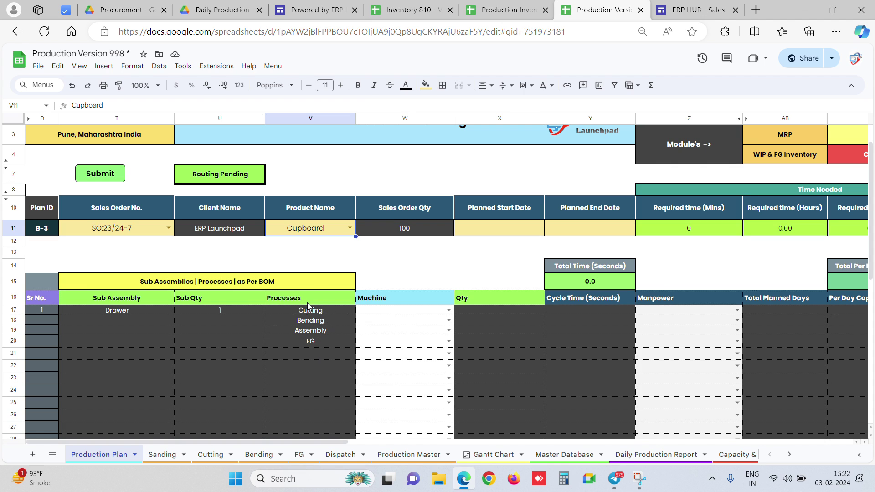
{"action": "left_click", "coordinate": [449, 310]}
{"action": "left_click", "coordinate": [382, 358]}
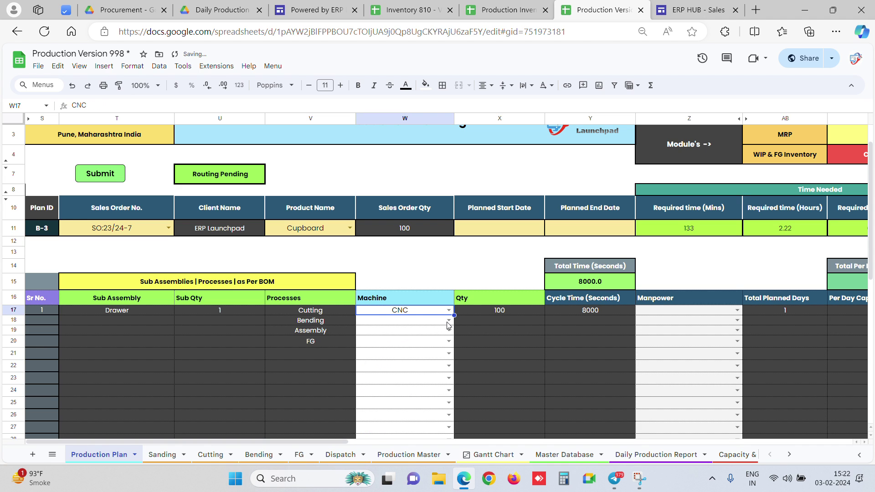
{"action": "left_click", "coordinate": [416, 322]}
{"action": "scroll", "coordinate": [411, 387], "scroll_direction": "down", "scroll_amount": 1}
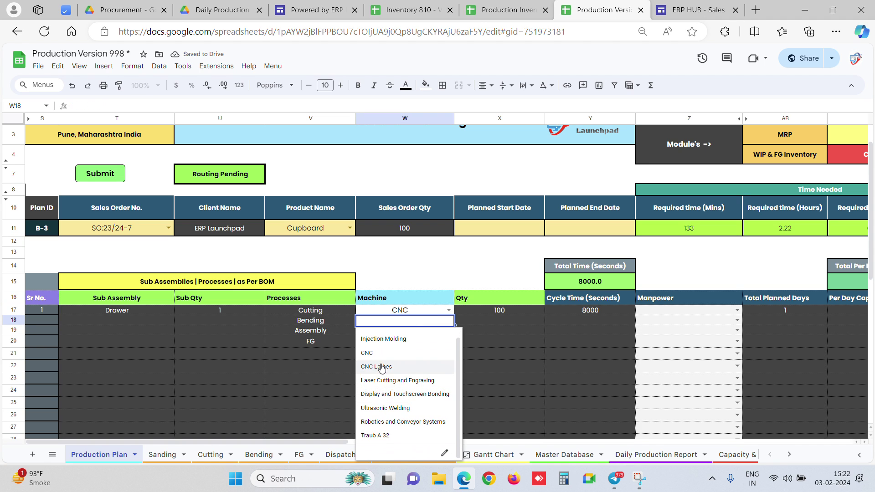
{"action": "left_click", "coordinate": [401, 366]}
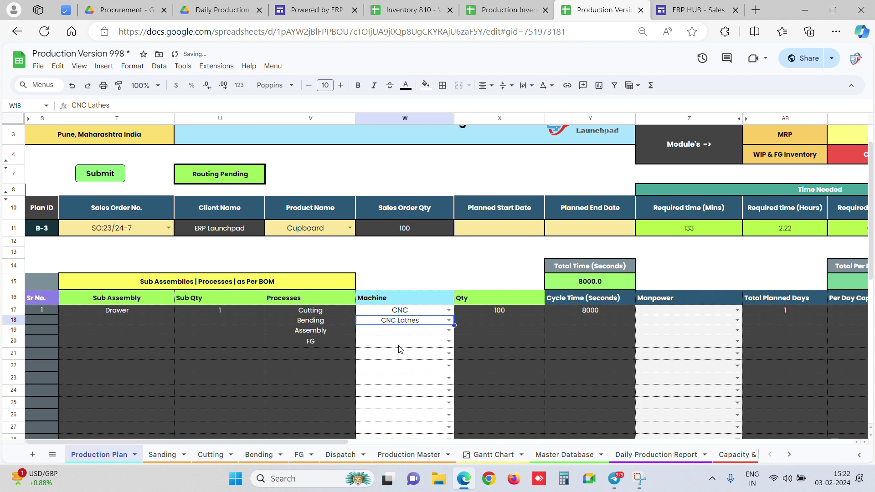
{"action": "key", "text": "Return"}
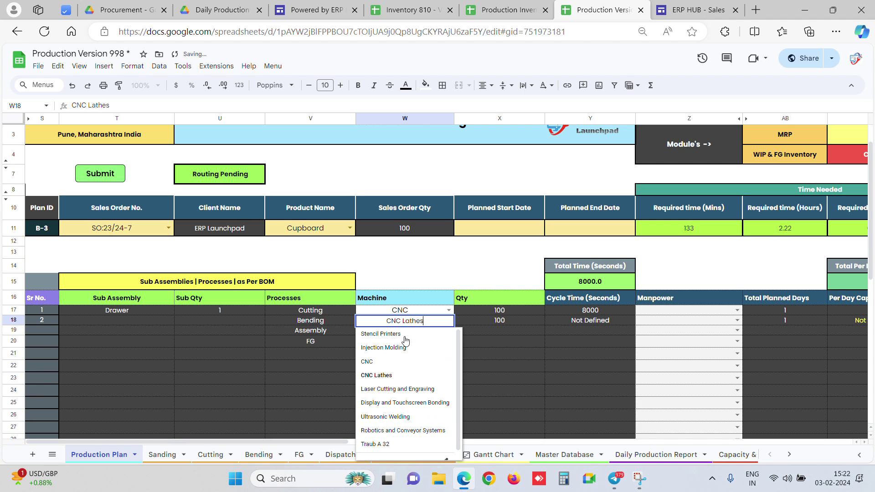
{"action": "left_click", "coordinate": [385, 417]}
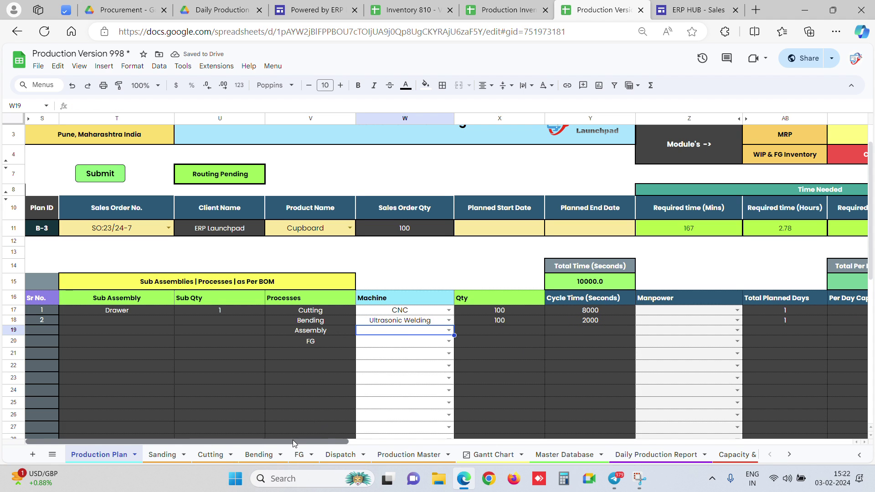
{"action": "scroll", "coordinate": [292, 439], "scroll_direction": "right", "scroll_amount": 2}
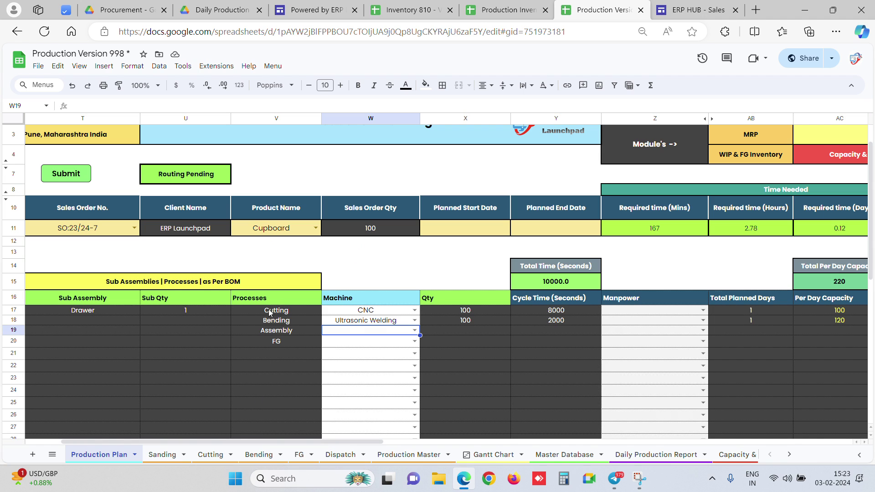
Step: Fill Manpower for Cutting, Bending, Assembly and FG, sharing one worker between Cutting and Bending
{"action": "left_click_drag", "start_coordinate": [365, 441], "coordinate": [417, 411]}
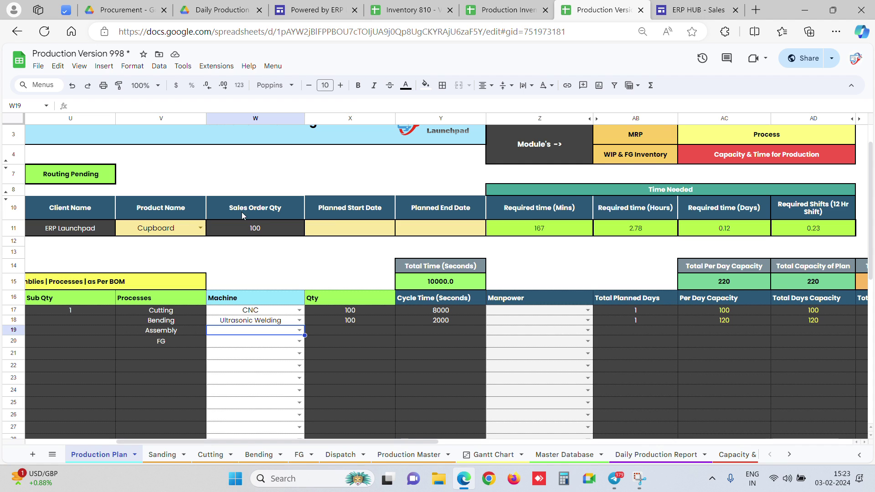
{"action": "left_click", "coordinate": [587, 311]}
{"action": "left_click", "coordinate": [528, 324]}
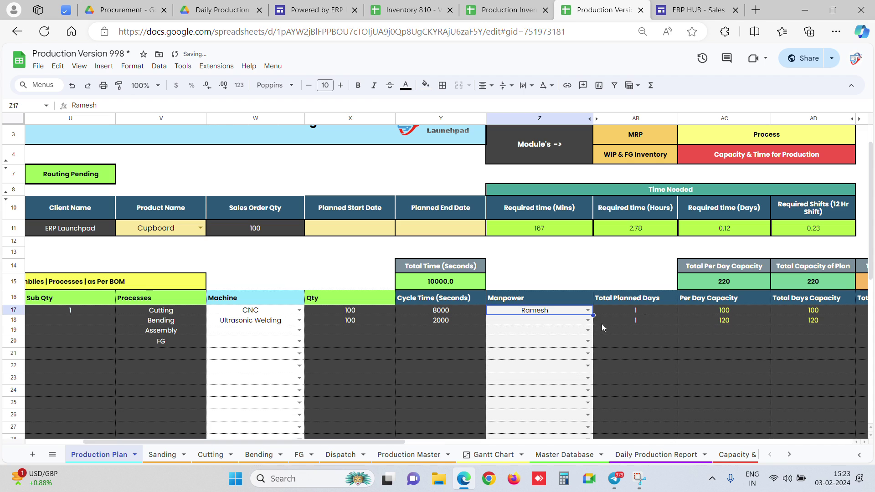
{"action": "left_click", "coordinate": [586, 321]}
{"action": "left_click", "coordinate": [529, 333]}
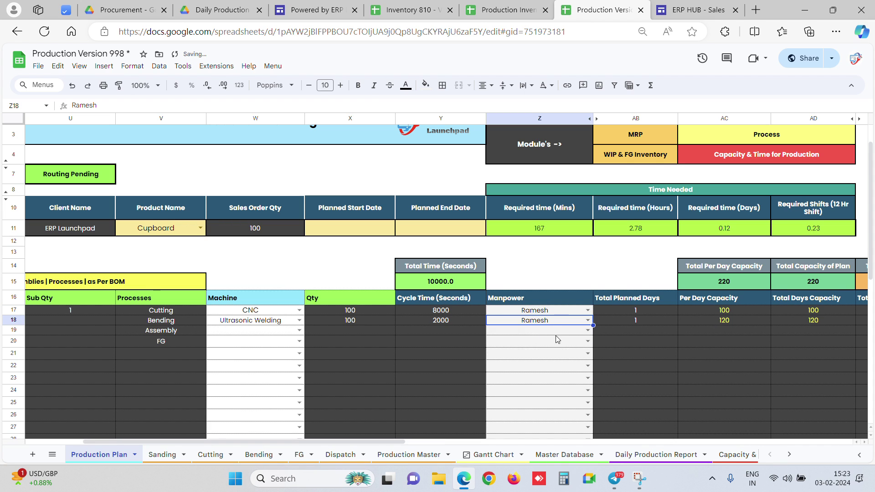
{"action": "left_click", "coordinate": [587, 332]}
{"action": "left_click", "coordinate": [536, 356]}
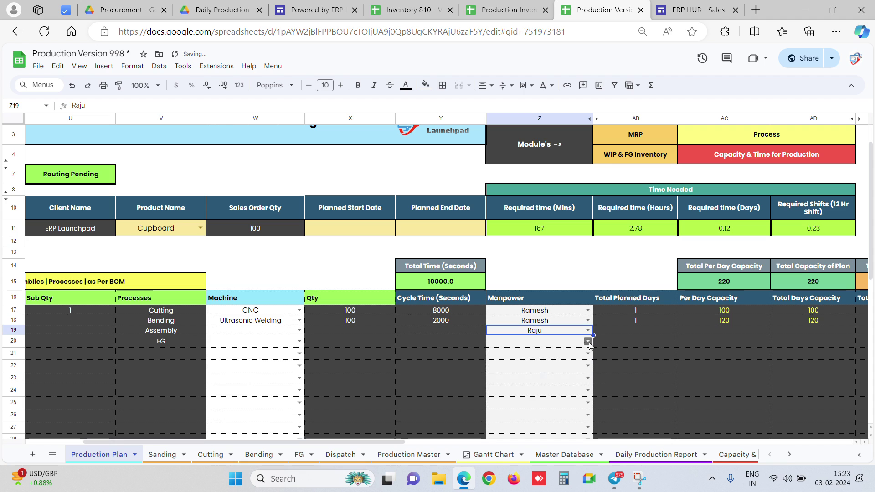
{"action": "left_click", "coordinate": [588, 342]}
{"action": "left_click", "coordinate": [502, 383]}
{"action": "left_click", "coordinate": [250, 313]}
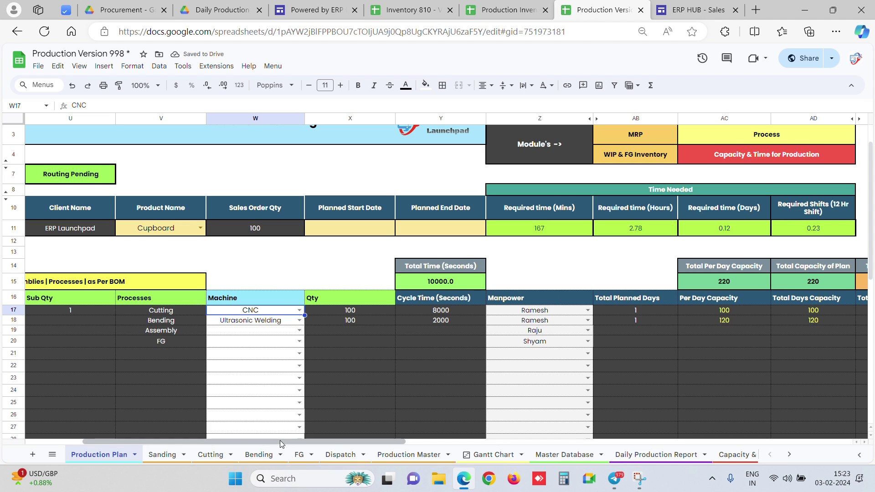
{"action": "left_click_drag", "start_coordinate": [280, 440], "coordinate": [370, 442]}
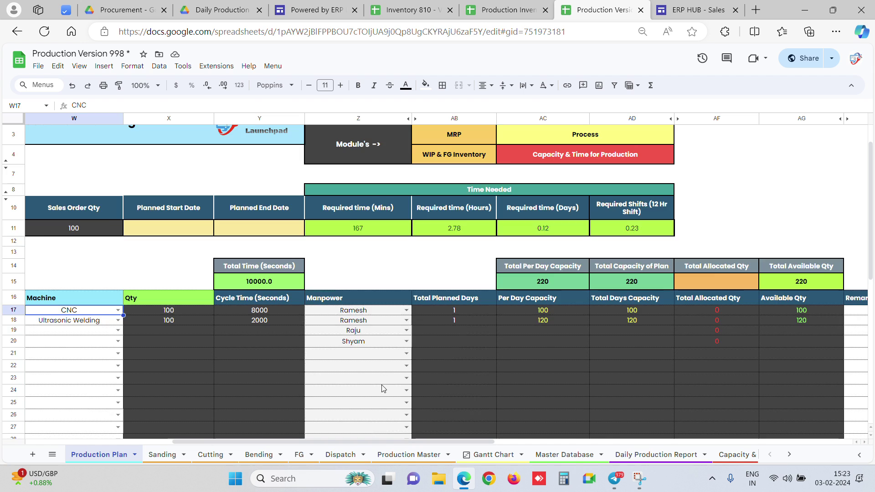
{"action": "scroll", "coordinate": [385, 386], "scroll_direction": "up", "scroll_amount": 2}
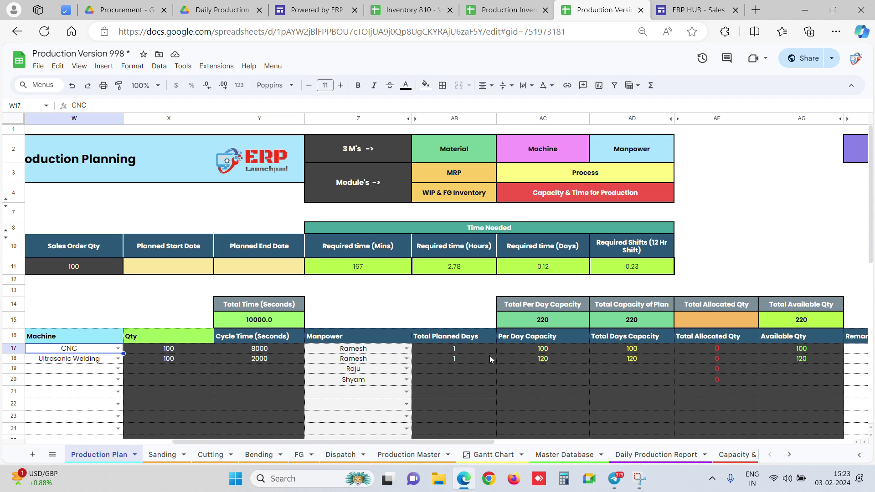
Step: Review the Capacity & Cycle Time sheet's machine, product and per-day capacity columns
{"action": "left_click", "coordinate": [734, 458]}
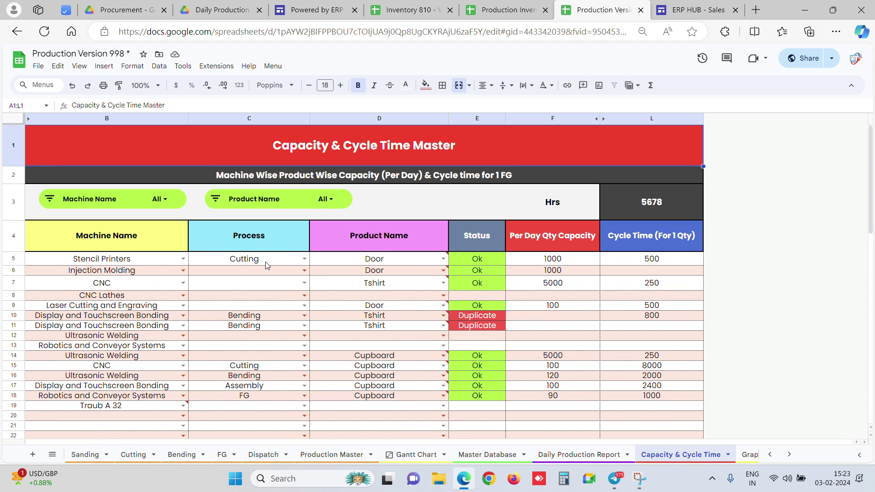
{"action": "left_click_drag", "start_coordinate": [148, 243], "coordinate": [138, 359]}
{"action": "left_click_drag", "start_coordinate": [377, 242], "coordinate": [387, 391]}
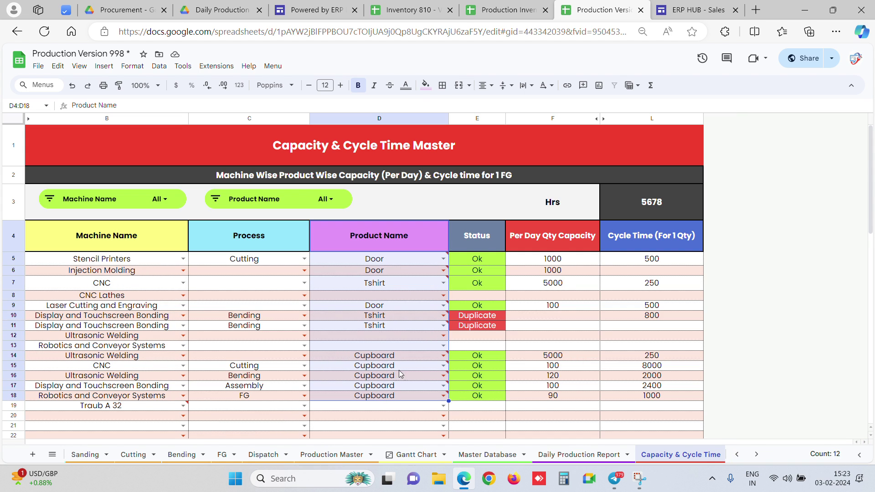
{"action": "left_click", "coordinate": [553, 346]}
{"action": "left_click", "coordinate": [517, 235], "text": "shift"}
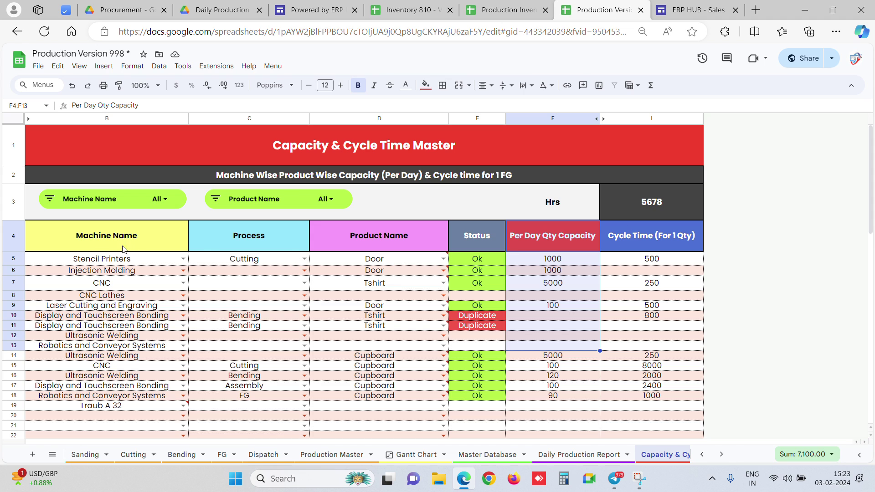
Step: Check row 5's Stencil Printers, Door and 1000 capacity entries, then return to Production Plan
{"action": "left_click", "coordinate": [99, 261]}
{"action": "left_click", "coordinate": [382, 263]}
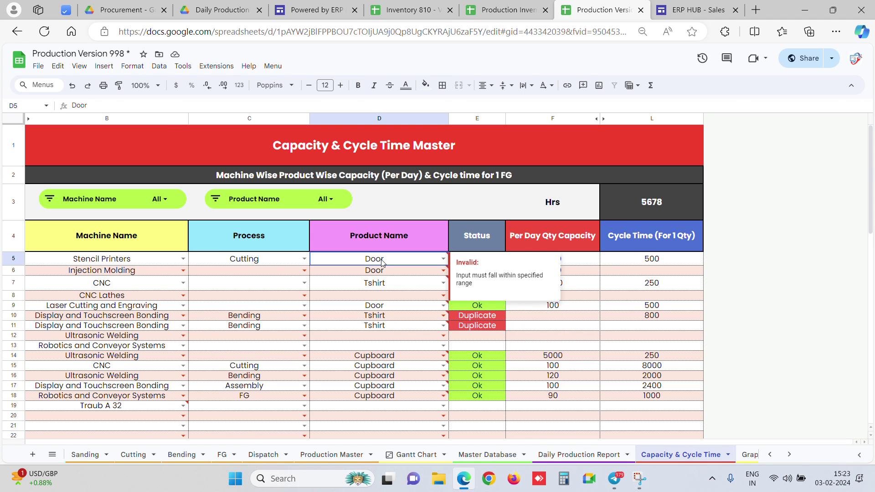
{"action": "left_click", "coordinate": [222, 264]}
{"action": "left_click", "coordinate": [552, 262]}
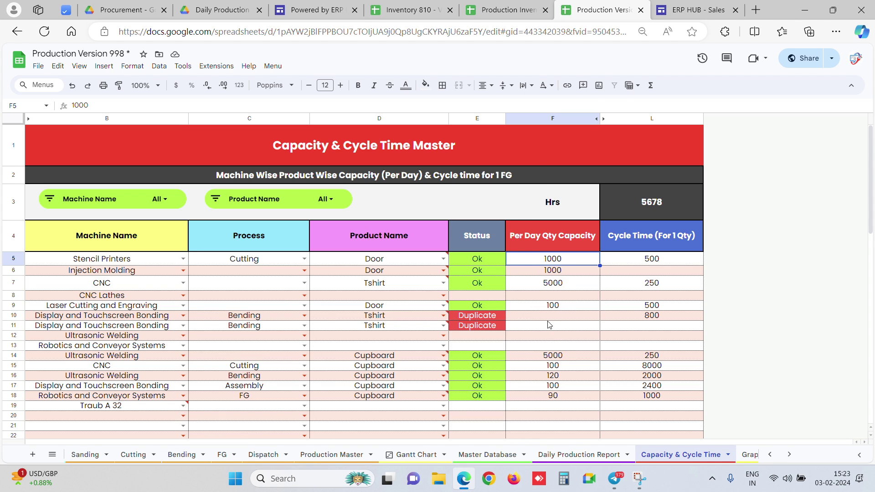
{"action": "left_click", "coordinate": [383, 263]}
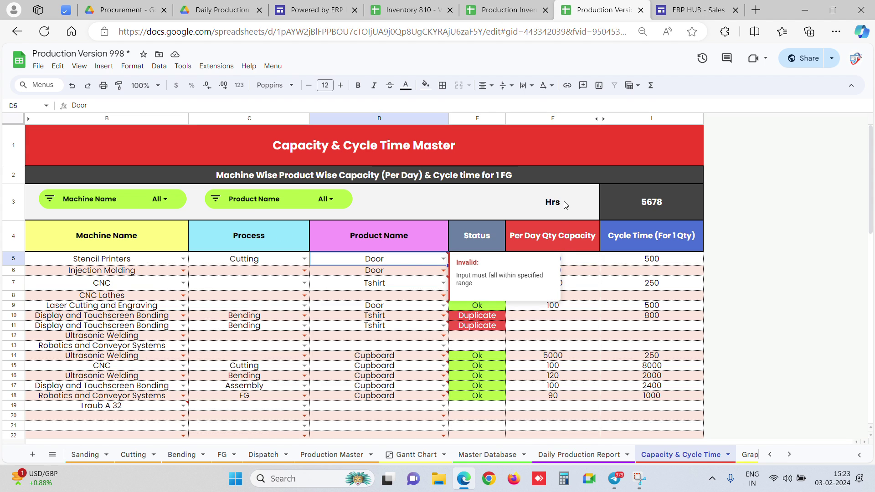
{"action": "left_click", "coordinate": [561, 234]}
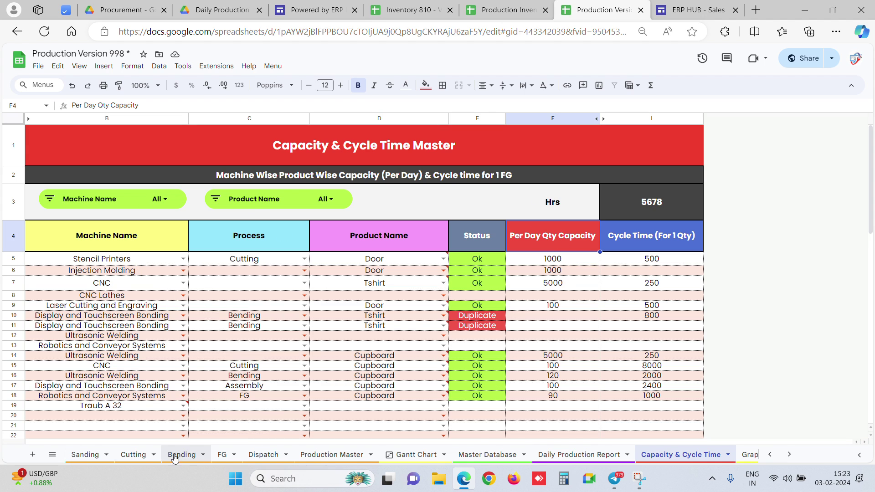
{"action": "left_click", "coordinate": [770, 454]}
{"action": "left_click", "coordinate": [133, 452]}
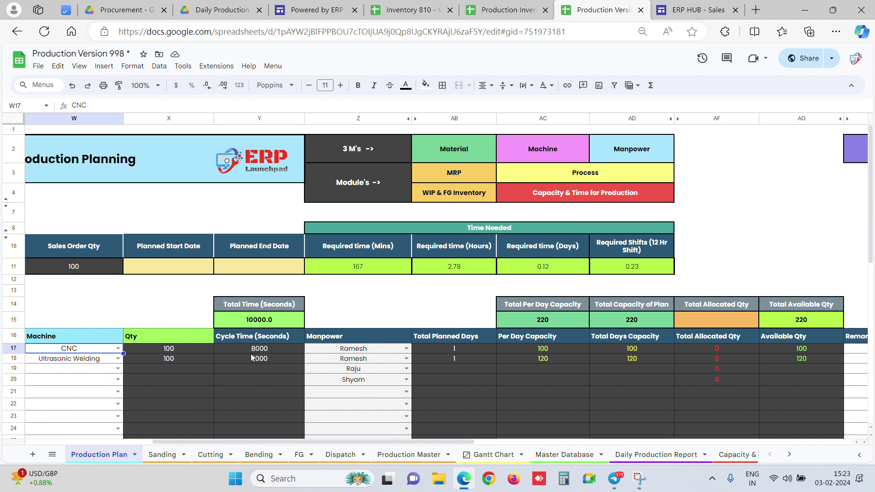
Step: Plan B-3 from 2-Dec-2023 to 5-Dec-2023, giving 4 planned days and 584 available
{"action": "scroll", "coordinate": [327, 439], "scroll_direction": "left", "scroll_amount": 2}
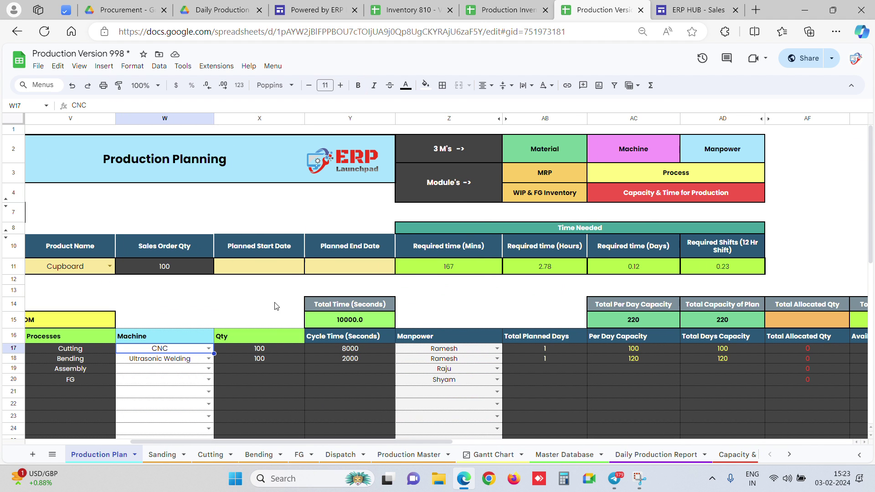
{"action": "left_click", "coordinate": [291, 266]}
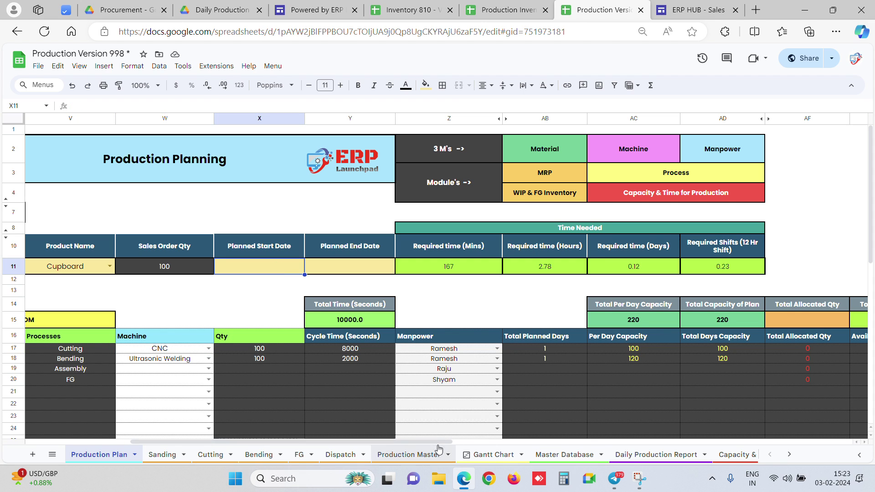
{"action": "scroll", "coordinate": [472, 440], "scroll_direction": "right", "scroll_amount": 1}
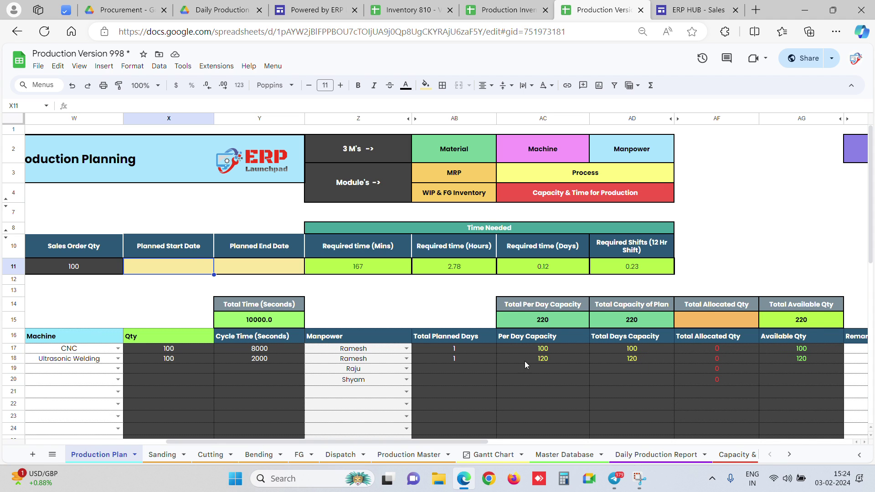
{"action": "double_click", "coordinate": [168, 268]}
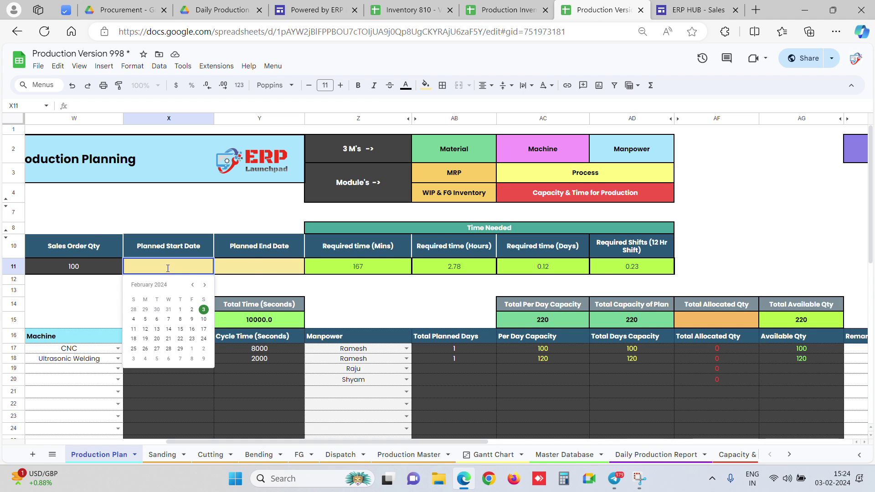
{"action": "left_click", "coordinate": [193, 285]}
{"action": "left_click", "coordinate": [193, 285]}
{"action": "left_click", "coordinate": [203, 309]}
{"action": "double_click", "coordinate": [273, 267]}
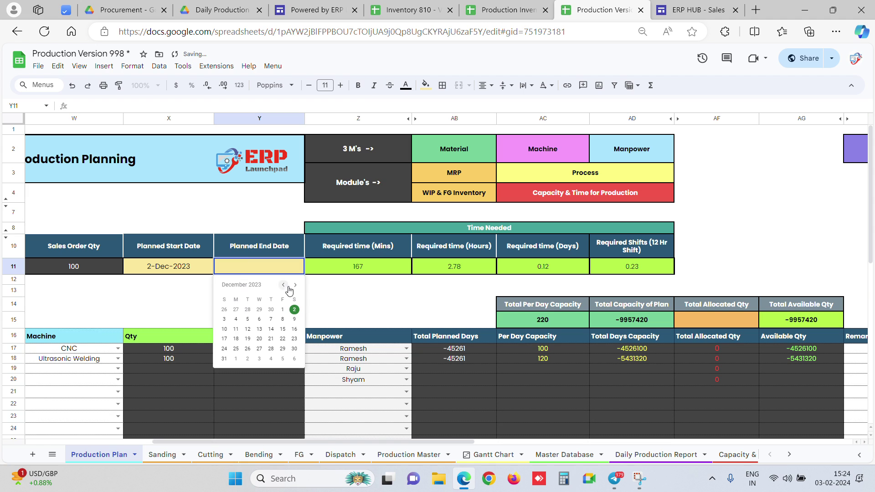
{"action": "left_click", "coordinate": [247, 319]}
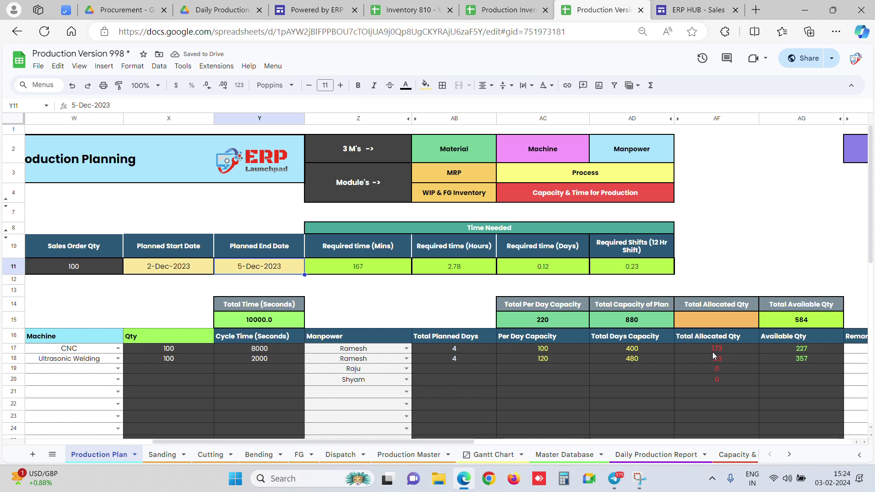
{"action": "left_click", "coordinate": [723, 359]}
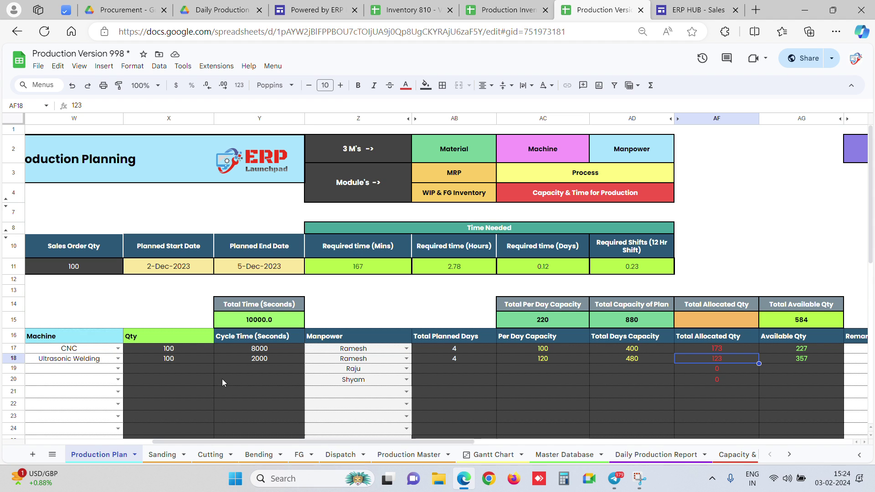
{"action": "left_click_drag", "start_coordinate": [91, 346], "coordinate": [83, 369]}
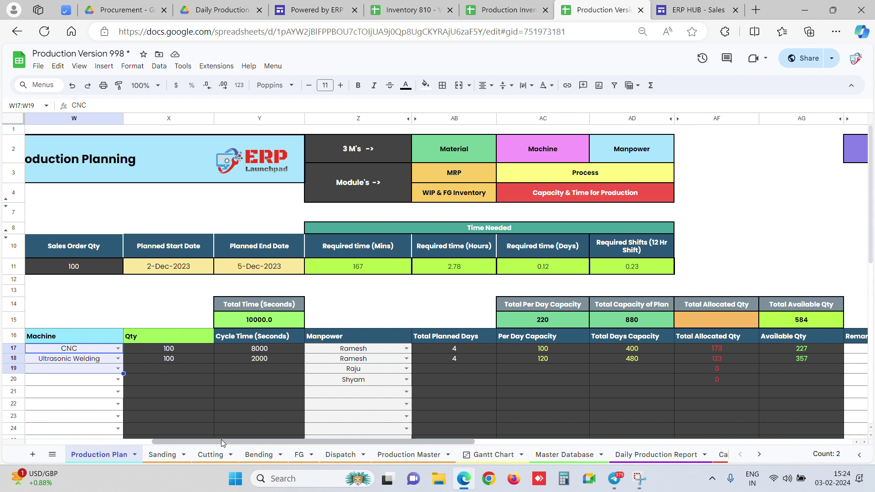
{"action": "scroll", "coordinate": [249, 455], "scroll_direction": "right", "scroll_amount": 7}
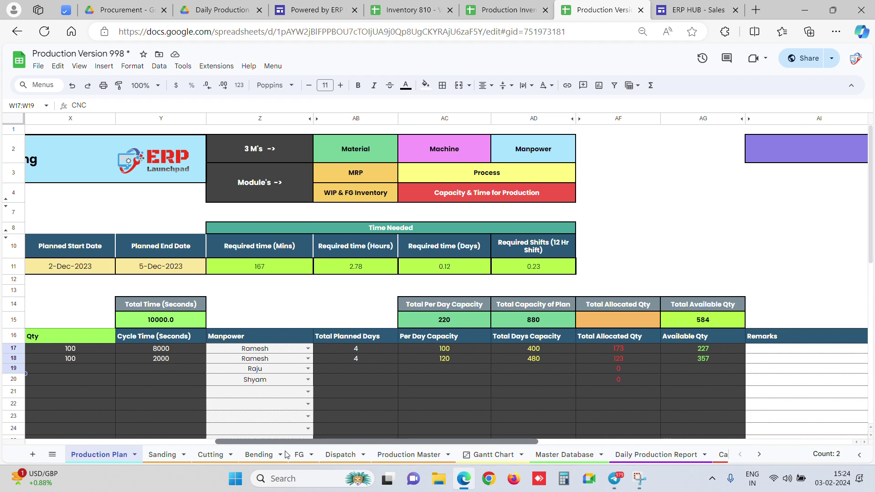
{"action": "scroll", "coordinate": [566, 458], "scroll_direction": "right", "scroll_amount": 5}
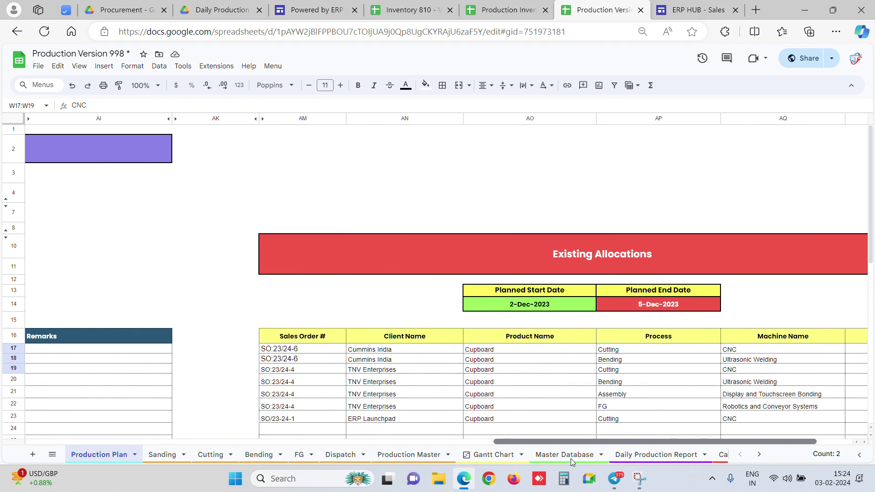
{"action": "scroll", "coordinate": [203, 328], "scroll_direction": "down", "scroll_amount": 1}
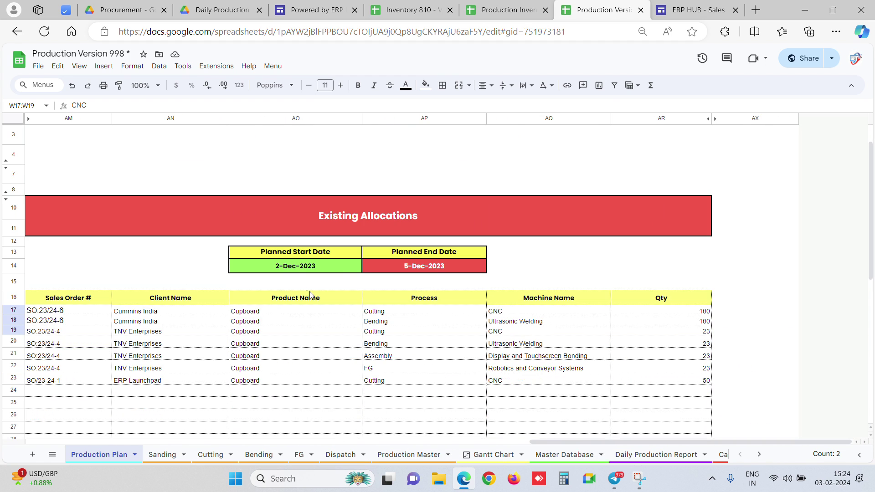
{"action": "left_click_drag", "start_coordinate": [531, 441], "coordinate": [524, 442]}
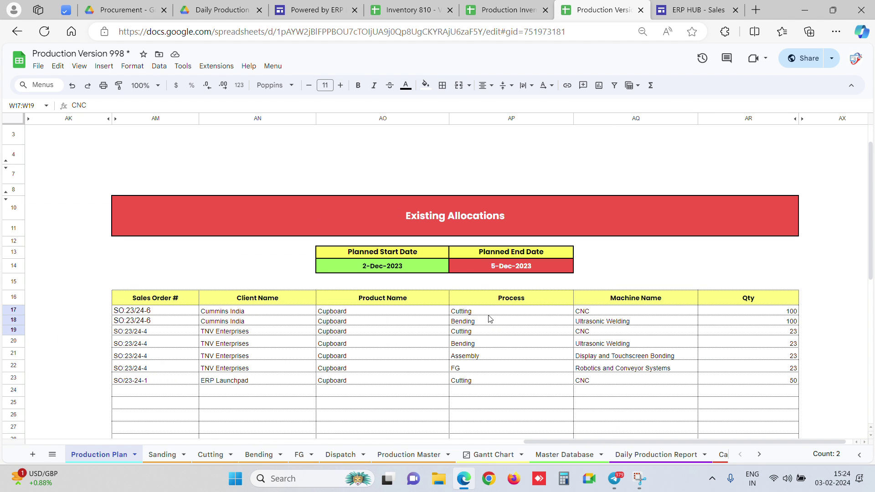
{"action": "left_click", "coordinate": [592, 313]}
{"action": "left_click", "coordinate": [786, 311]}
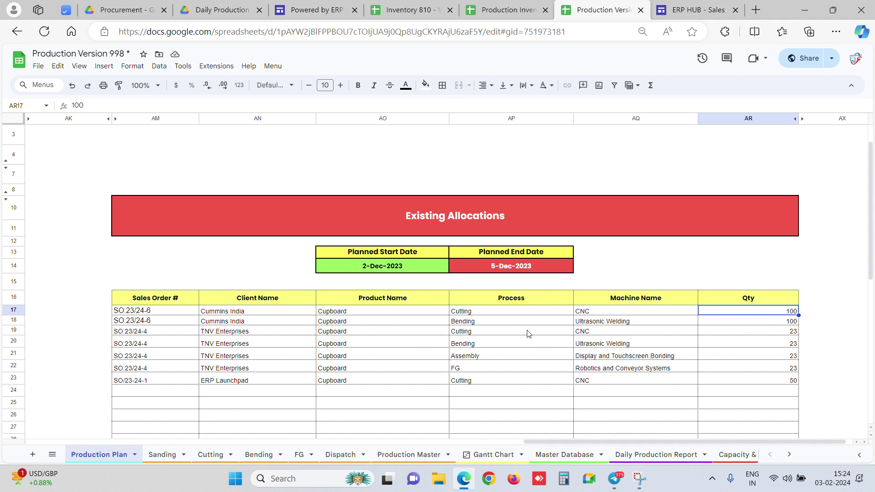
{"action": "left_click", "coordinate": [151, 334]}
{"action": "left_click", "coordinate": [658, 336]}
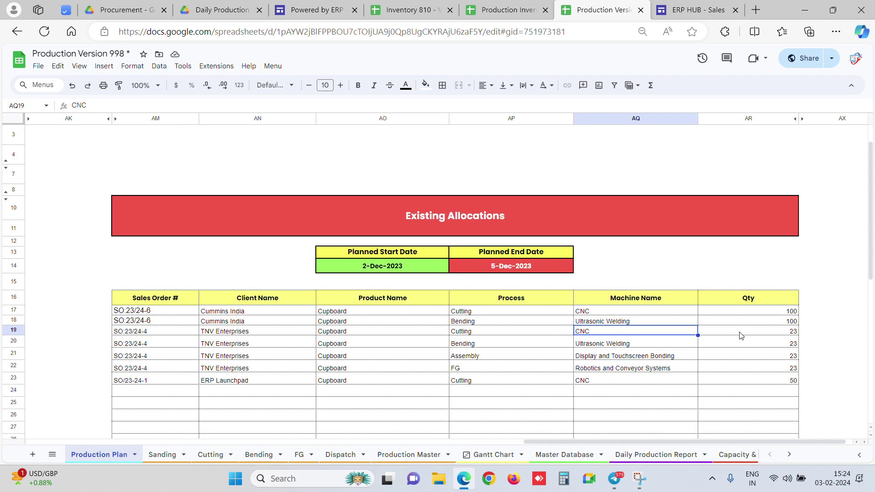
{"action": "left_click", "coordinate": [766, 336]}
{"action": "left_click_drag", "start_coordinate": [637, 446], "coordinate": [333, 441]}
{"action": "left_click_drag", "start_coordinate": [693, 299], "coordinate": [694, 353]}
{"action": "left_click_drag", "start_coordinate": [343, 441], "coordinate": [237, 442]}
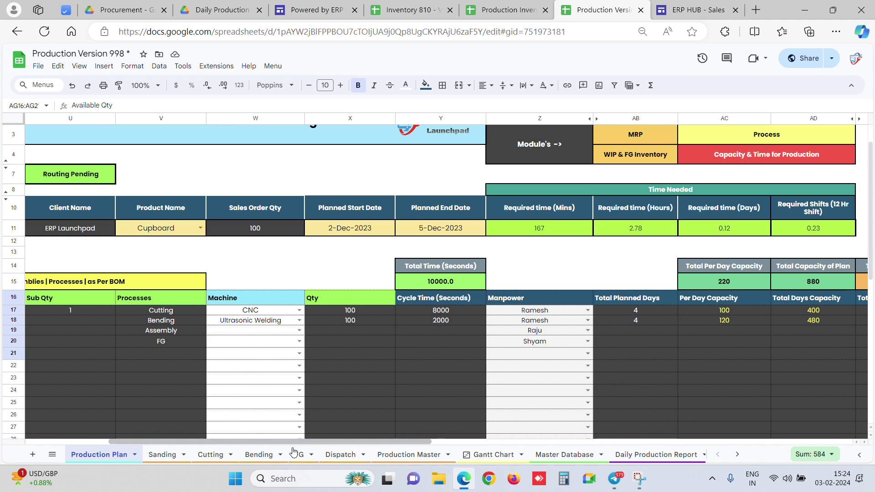
Step: Inspect AD17's Total Days Capacity formula, then view the master sheet's Cupboard cycle times
{"action": "left_click_drag", "start_coordinate": [299, 441], "coordinate": [408, 441]}
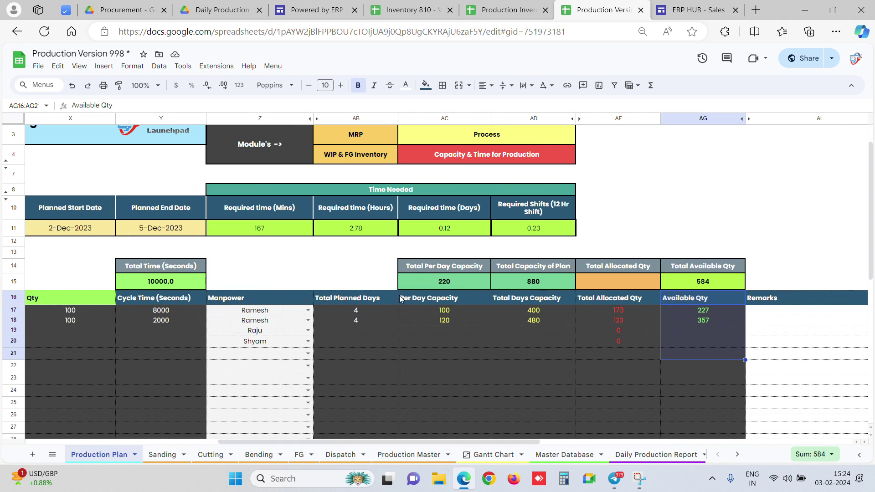
{"action": "left_click", "coordinate": [551, 310]}
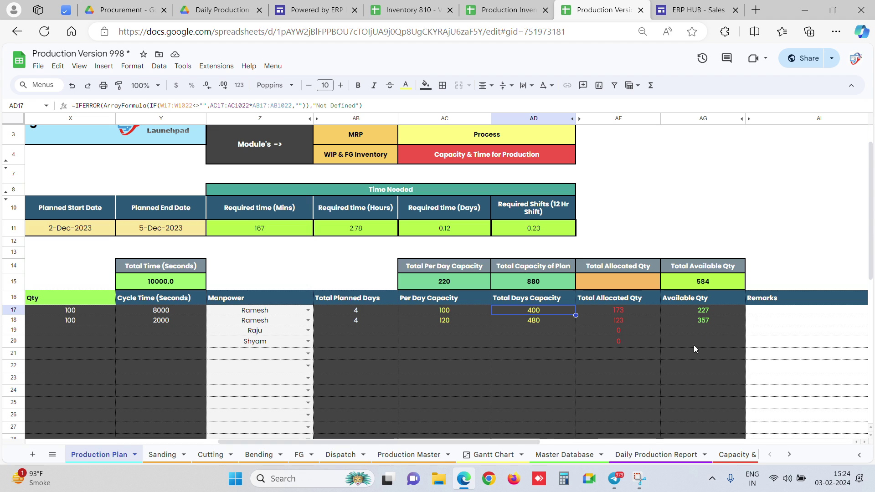
{"action": "left_click_drag", "start_coordinate": [529, 440], "coordinate": [407, 427]}
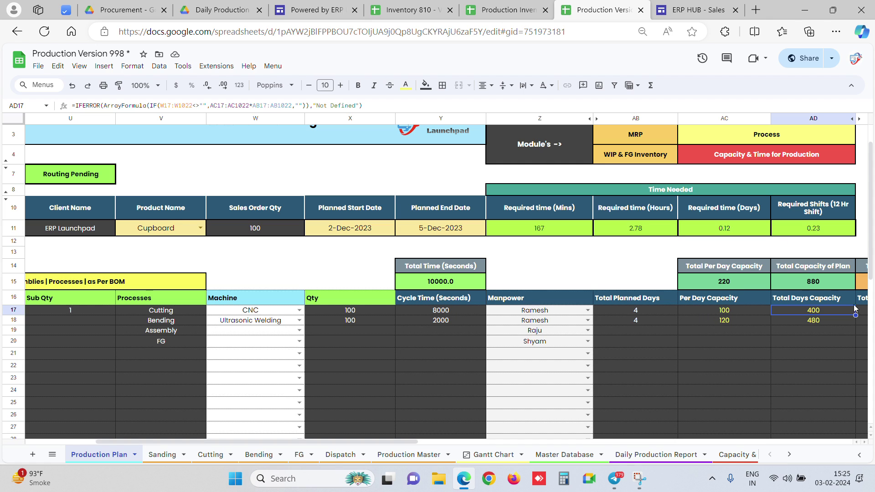
{"action": "left_click", "coordinate": [729, 455]}
{"action": "left_click_drag", "start_coordinate": [656, 239], "coordinate": [658, 387]}
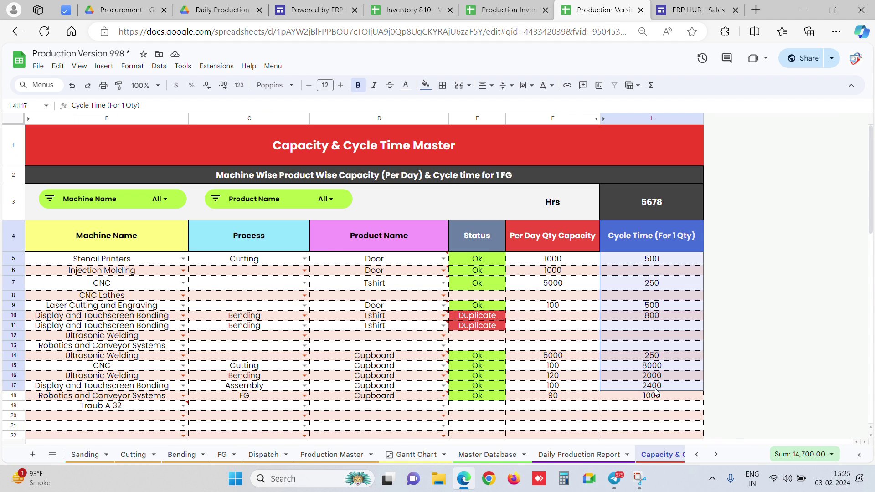
Step: Review the product names and cycle times, including Stencil Printers' 500, then return to Production Plan
{"action": "left_click_drag", "start_coordinate": [357, 241], "coordinate": [361, 389]}
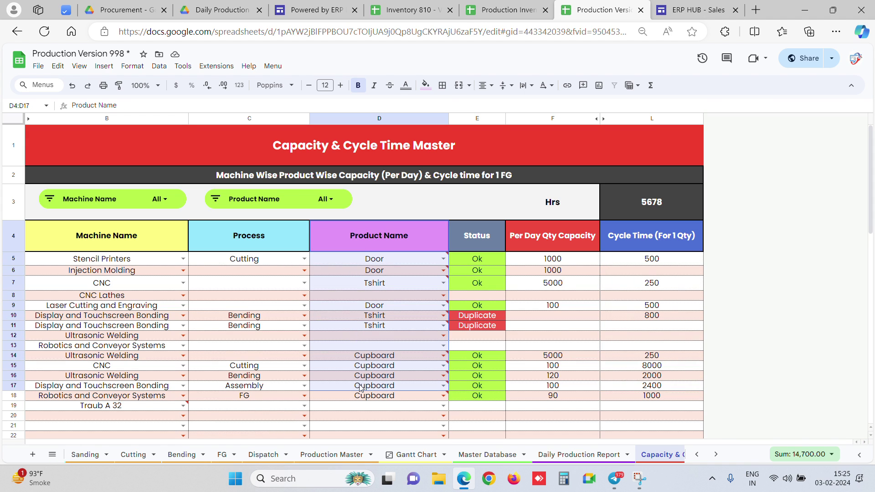
{"action": "left_click_drag", "start_coordinate": [655, 239], "coordinate": [654, 338]}
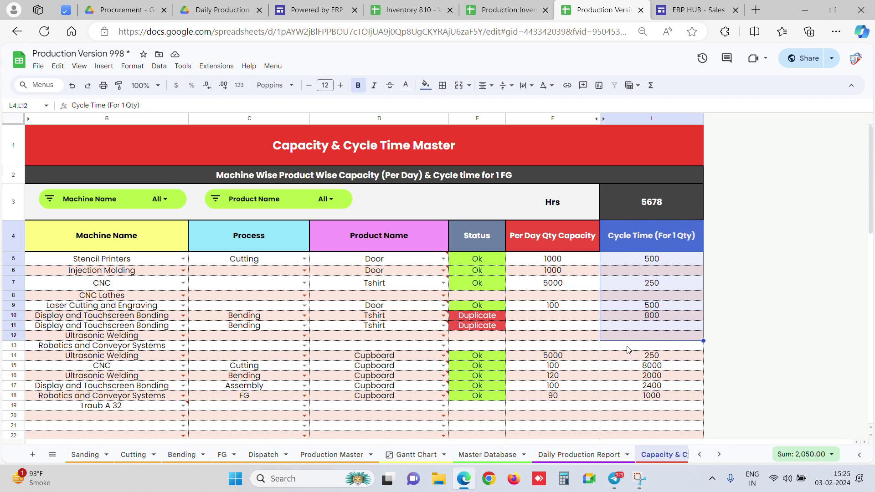
{"action": "left_click", "coordinate": [651, 264]}
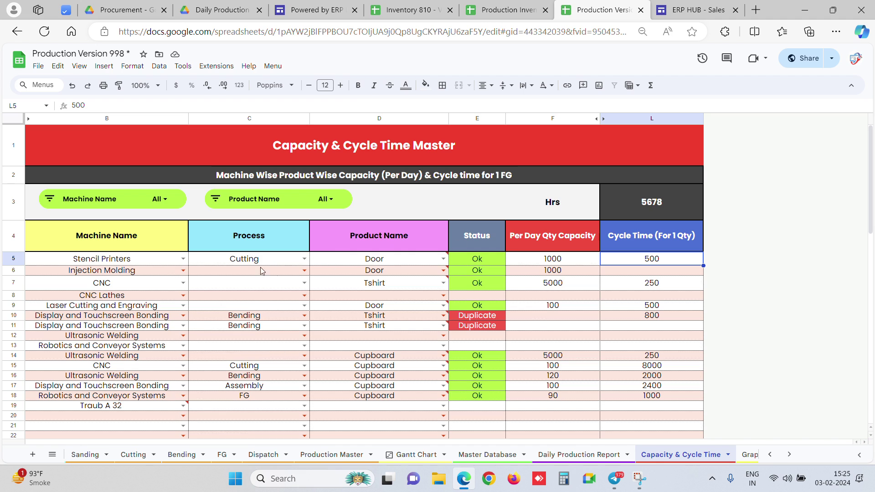
{"action": "left_click", "coordinate": [244, 263]}
{"action": "left_click", "coordinate": [382, 263]}
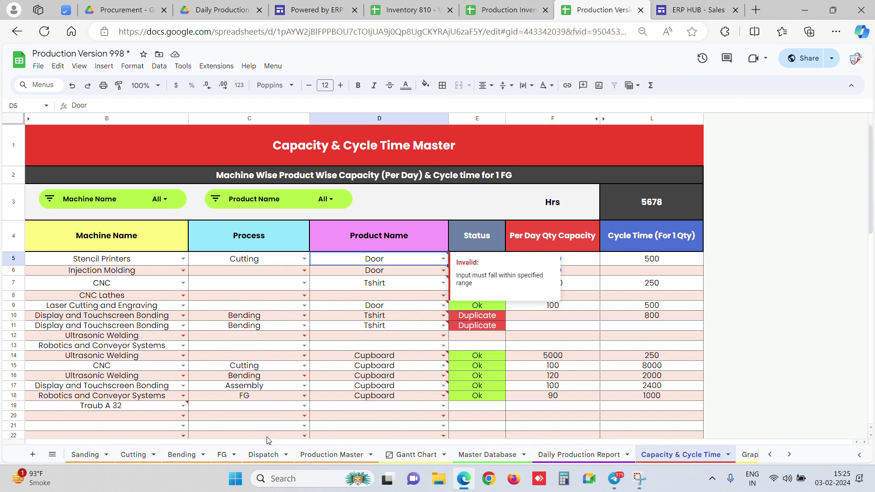
{"action": "left_click", "coordinate": [770, 455]}
{"action": "left_click", "coordinate": [108, 457]}
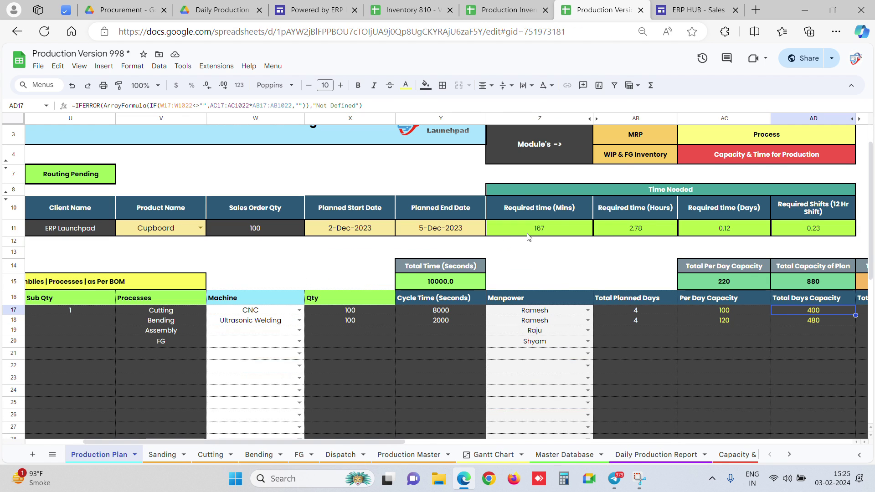
{"action": "left_click", "coordinate": [272, 231]}
{"action": "left_click", "coordinate": [147, 229]}
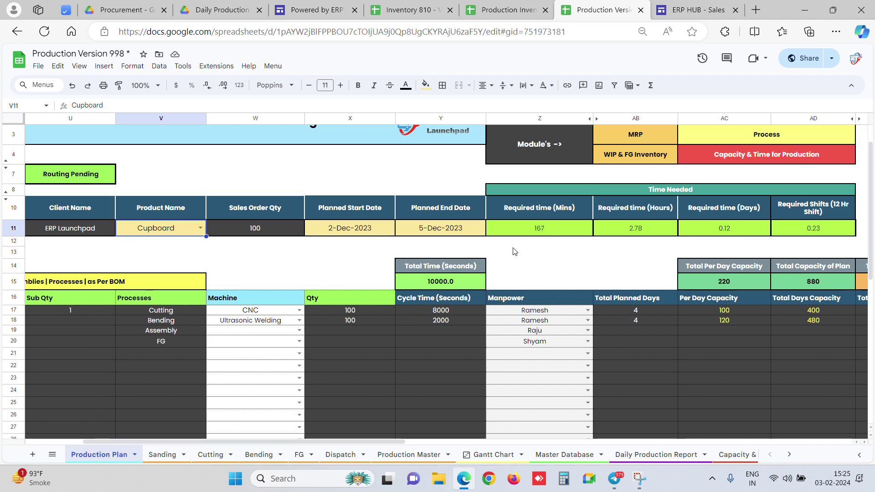
{"action": "left_click", "coordinate": [550, 232]}
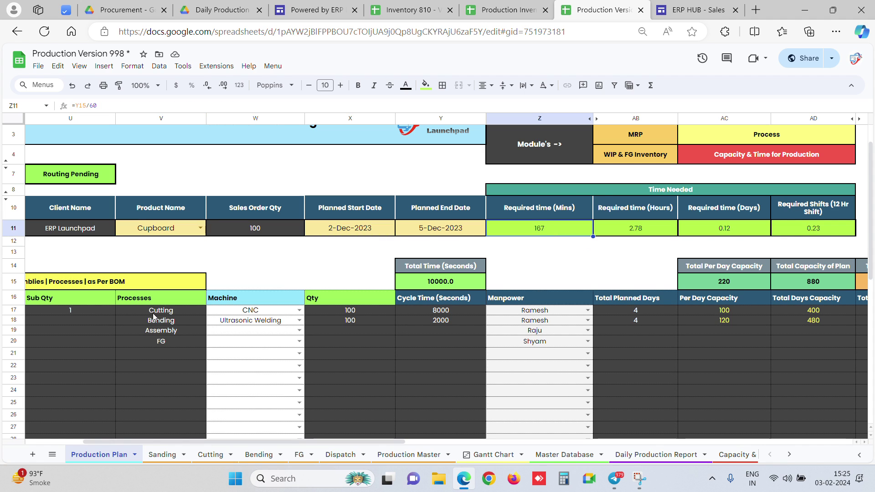
{"action": "left_click_drag", "start_coordinate": [154, 316], "coordinate": [156, 342]}
{"action": "left_click_drag", "start_coordinate": [254, 310], "coordinate": [254, 330]}
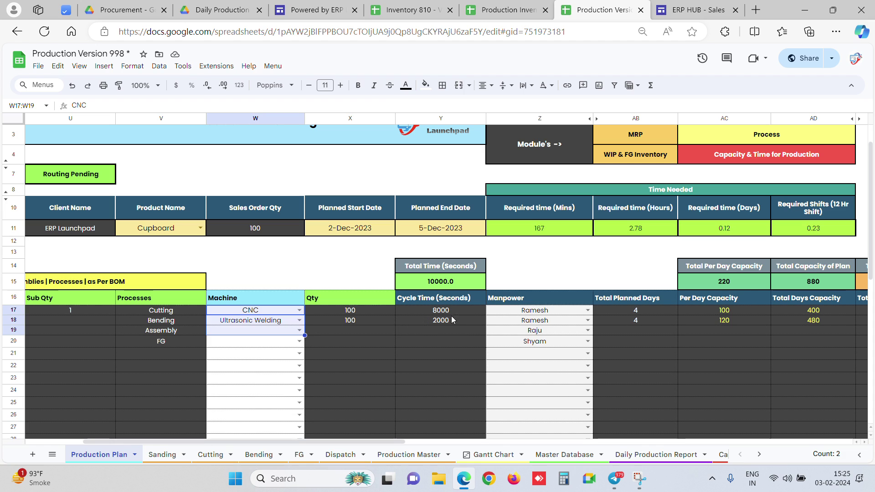
{"action": "left_click", "coordinate": [419, 297]}
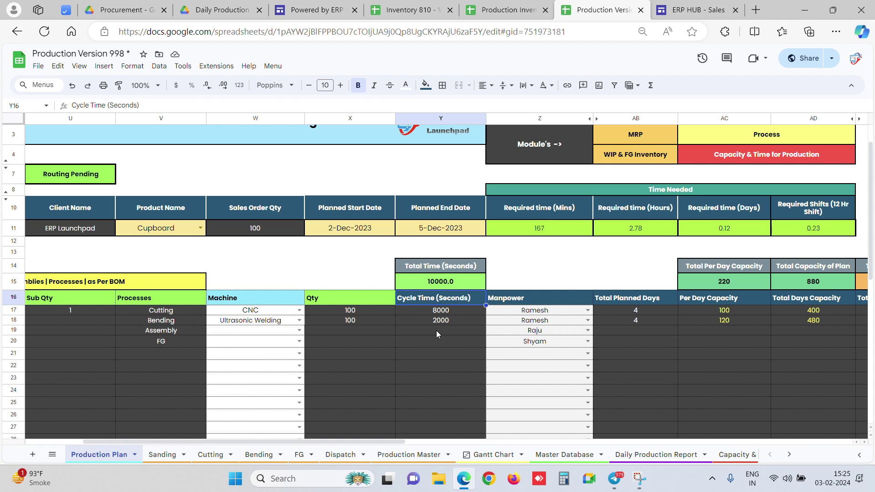
{"action": "left_click_drag", "start_coordinate": [258, 315], "coordinate": [263, 317]}
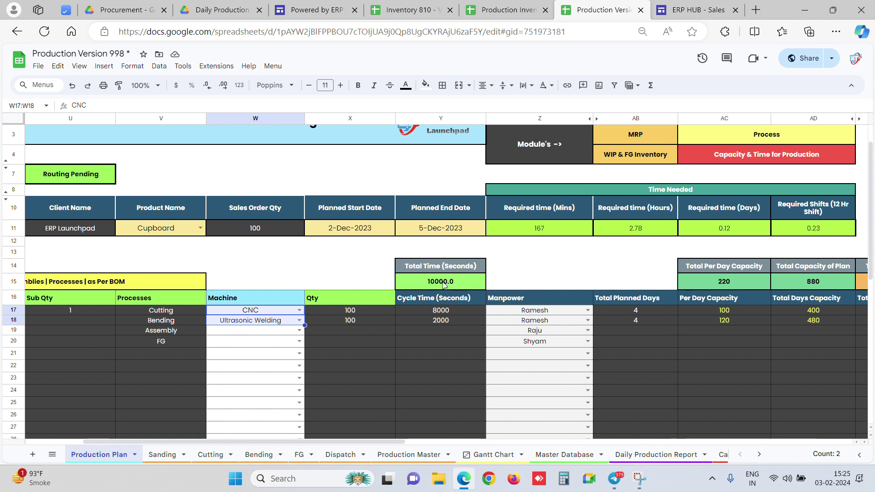
{"action": "left_click", "coordinate": [539, 233]}
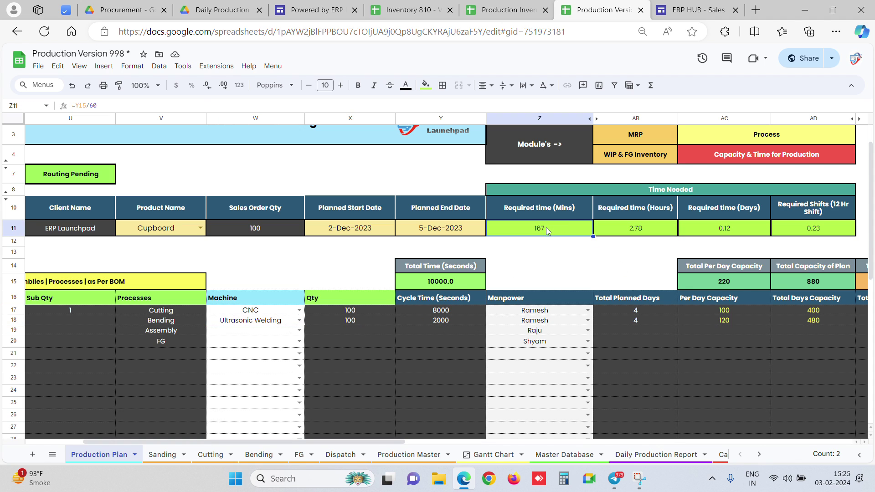
{"action": "left_click", "coordinate": [652, 229]}
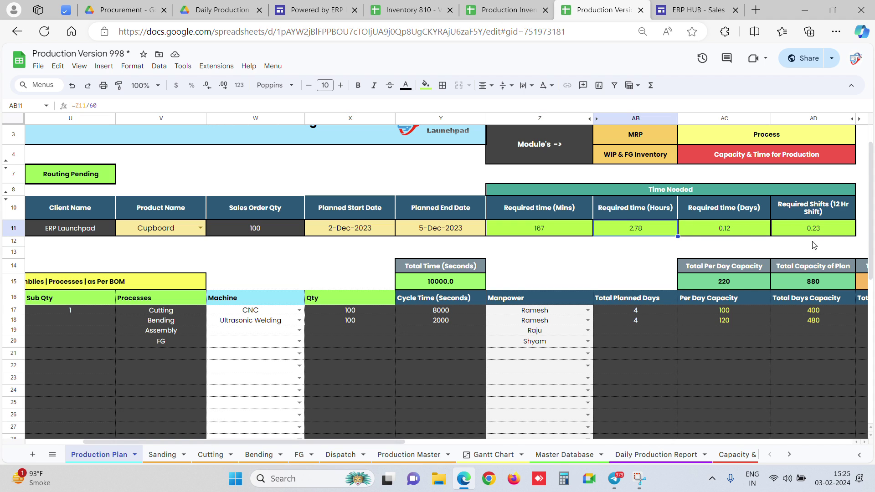
{"action": "left_click", "coordinate": [832, 215]}
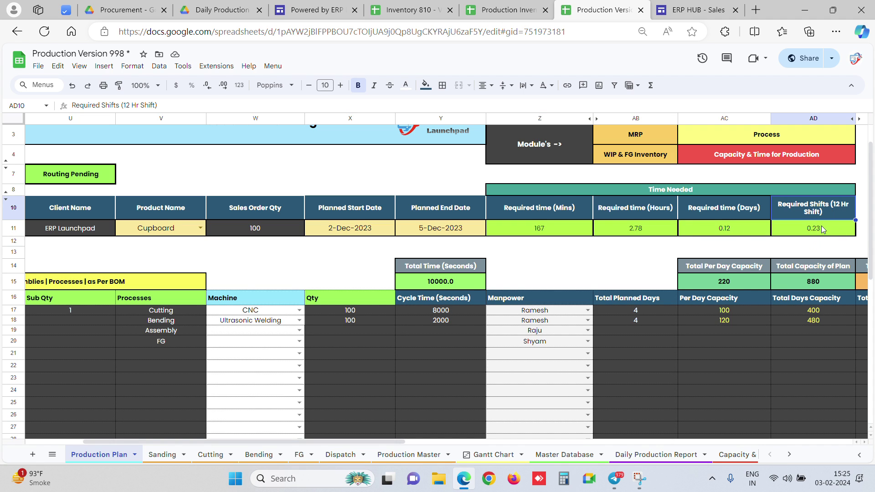
{"action": "left_click_drag", "start_coordinate": [384, 442], "coordinate": [273, 422]}
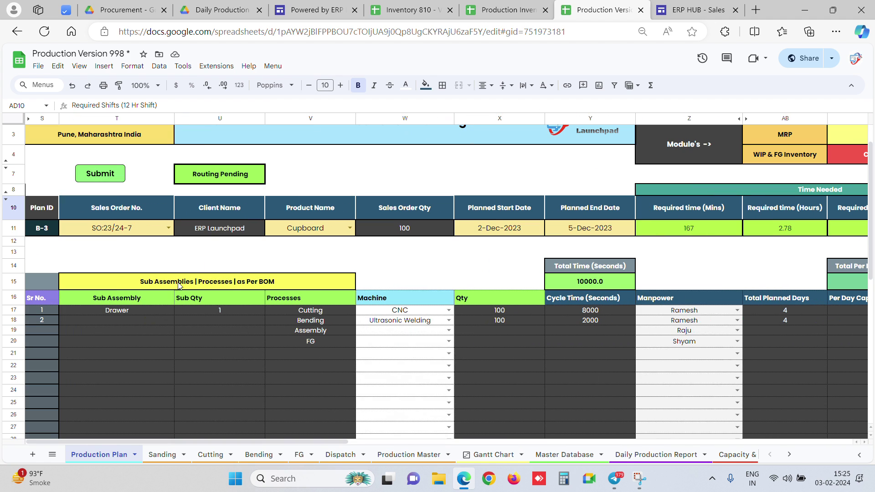
{"action": "scroll", "coordinate": [265, 317], "scroll_direction": "up", "scroll_amount": 2}
{"action": "left_click_drag", "start_coordinate": [117, 246], "coordinate": [117, 279]}
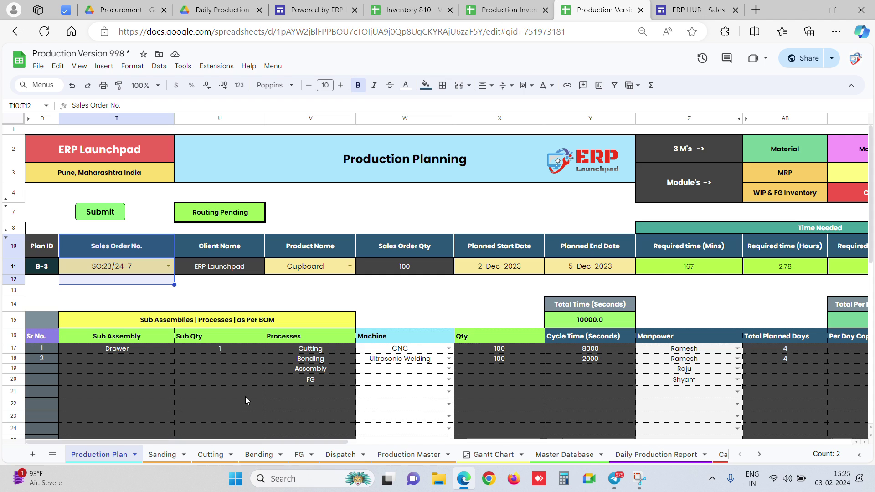
Step: Look through the Cutting, Bending and FG sheets, ending on Cutting
{"action": "left_click", "coordinate": [381, 219]}
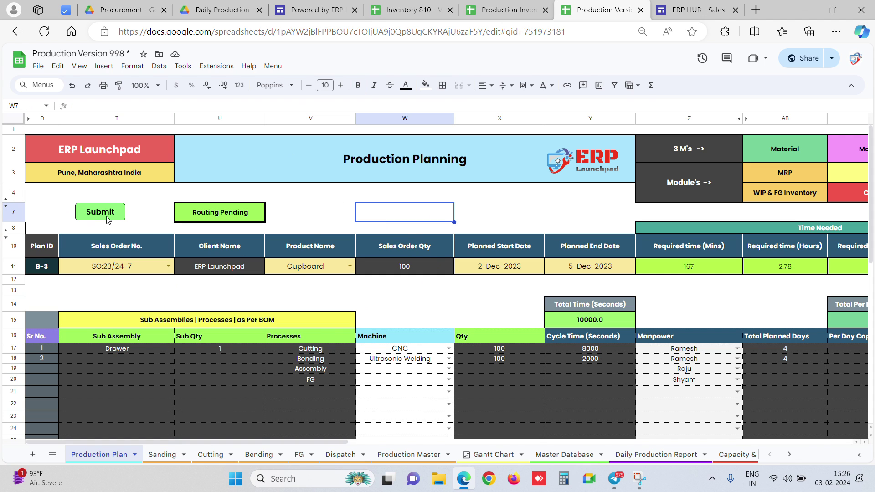
{"action": "left_click", "coordinate": [211, 455]}
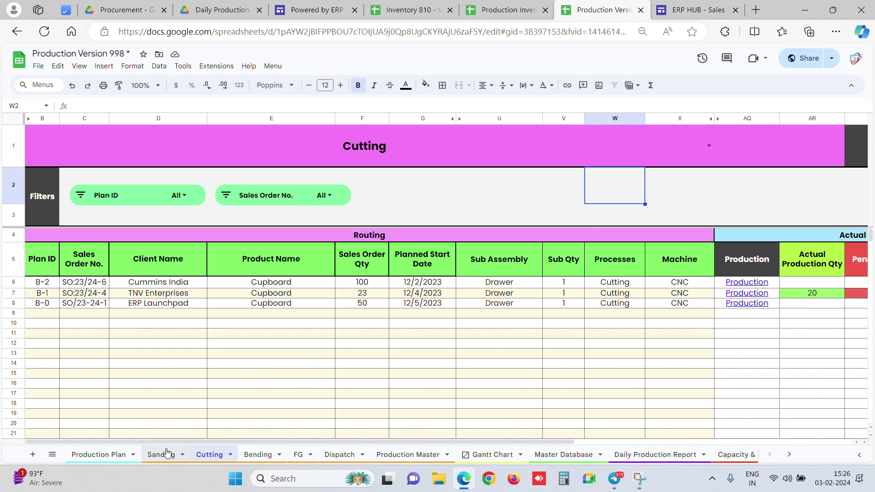
{"action": "left_click", "coordinate": [255, 454]}
{"action": "left_click", "coordinate": [300, 457]}
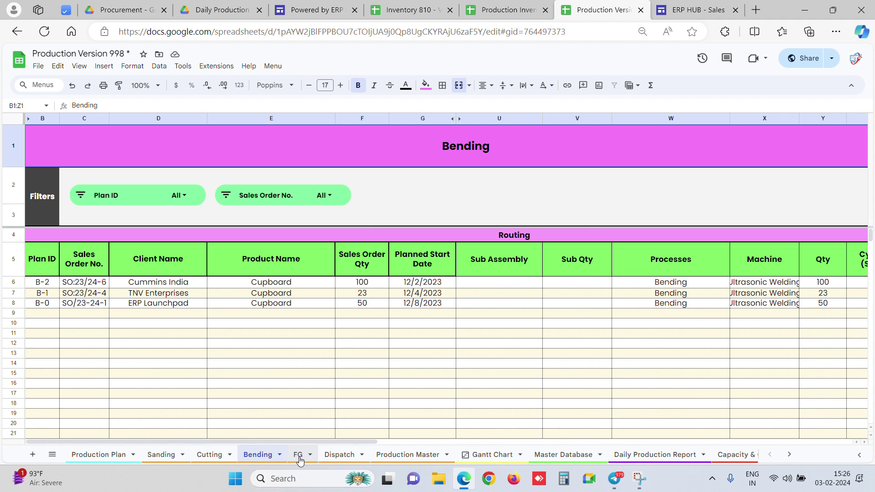
{"action": "left_click", "coordinate": [214, 457]}
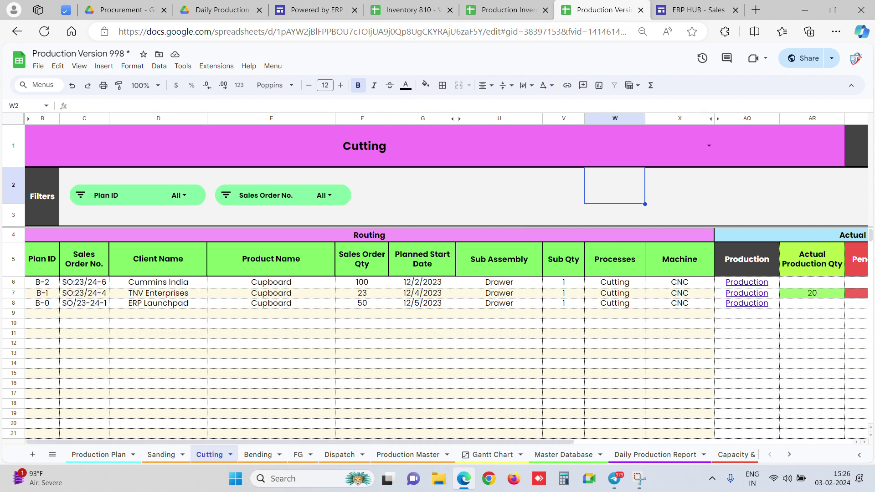
Step: Publish the Cutting sheet to the web and copy its link
{"action": "left_click", "coordinate": [35, 69]}
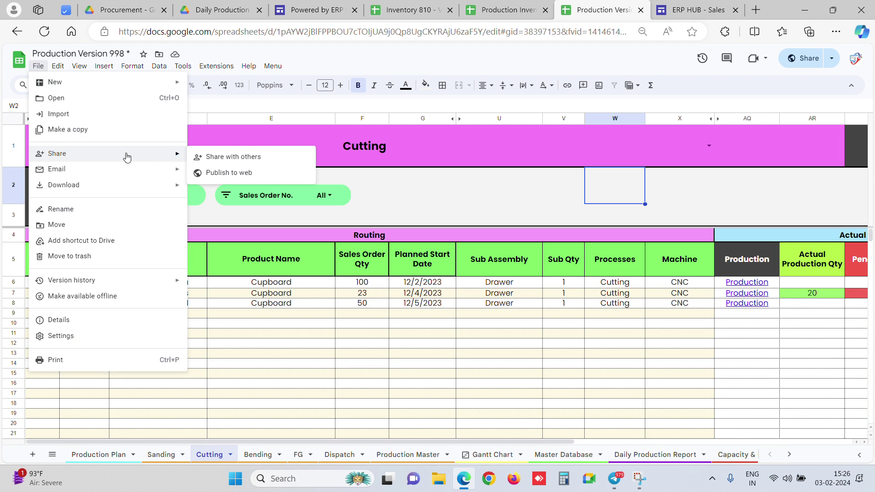
{"action": "left_click", "coordinate": [370, 192]}
{"action": "left_click", "coordinate": [353, 229]}
{"action": "scroll", "coordinate": [360, 320], "scroll_direction": "down", "scroll_amount": 2}
{"action": "left_click", "coordinate": [345, 279]}
{"action": "left_click", "coordinate": [395, 251]}
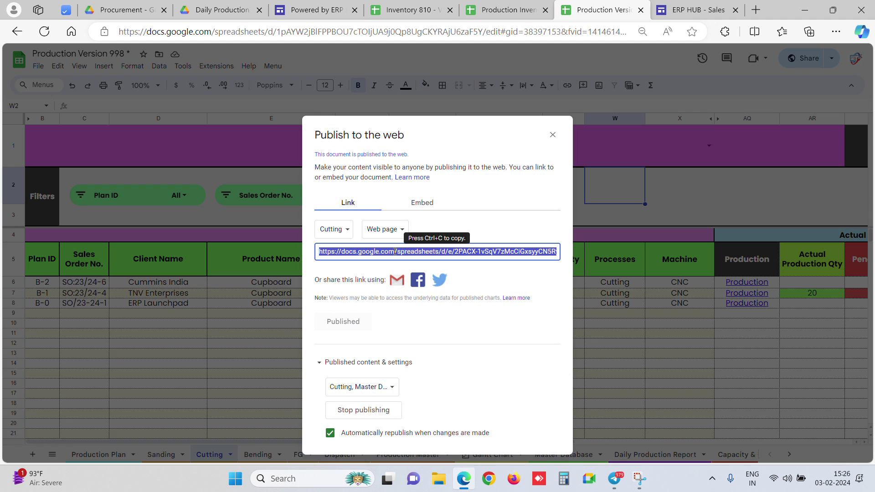
{"action": "key", "text": "ctrl+c"}
Step: Load the copied published Cutting sheet link in a new browser tab
{"action": "left_click", "coordinate": [756, 10]}
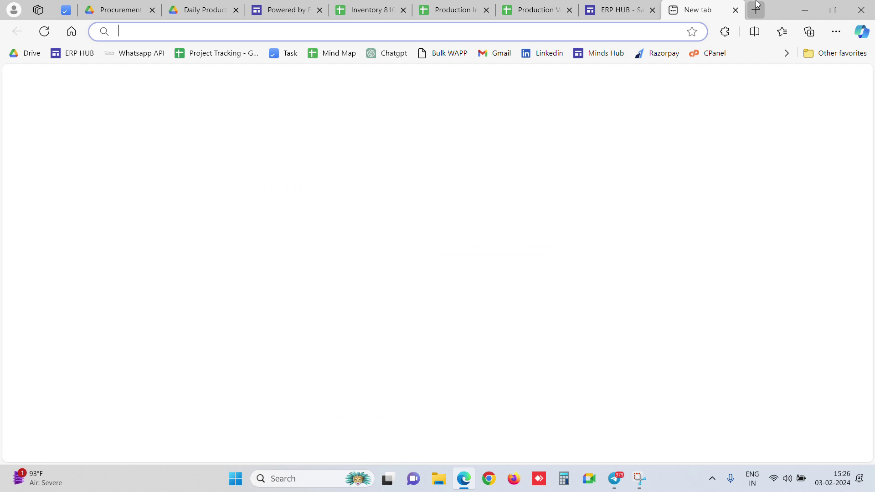
{"action": "key", "text": "ctrl+v"}
{"action": "key", "text": "Return"}
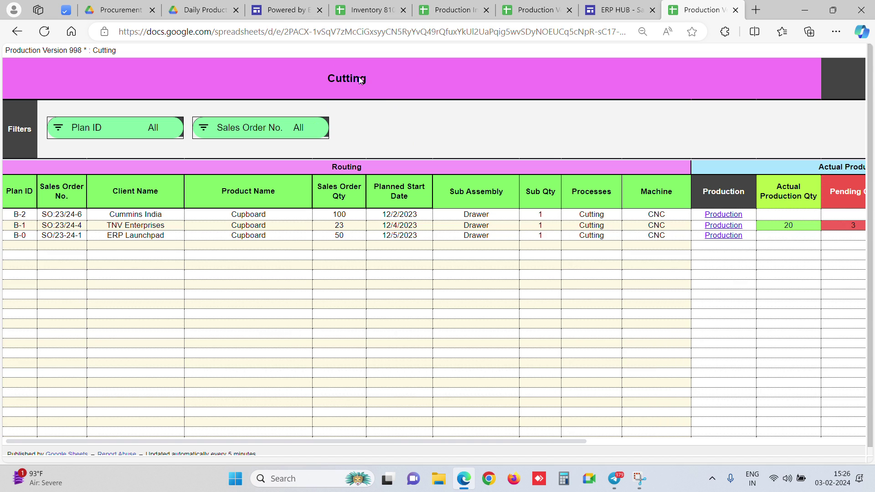
{"action": "left_click", "coordinate": [197, 33]}
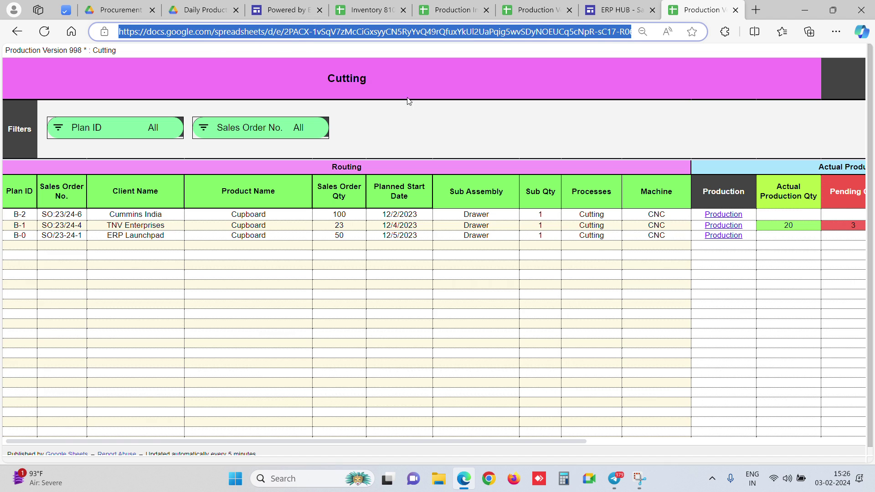
{"action": "left_click", "coordinate": [402, 135]}
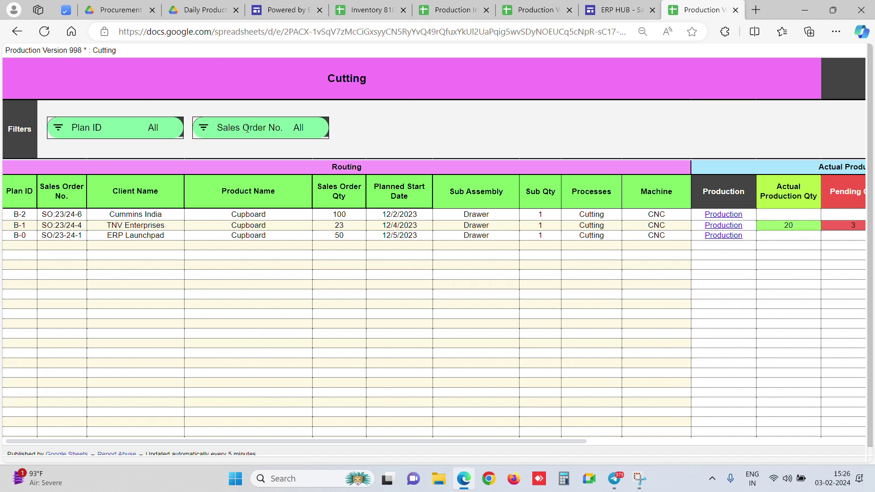
Step: Scroll the published sheet right to reveal the Production and Shortclose link columns
{"action": "left_click_drag", "start_coordinate": [92, 443], "coordinate": [1, 428]}
{"action": "left_click_drag", "start_coordinate": [775, 340], "coordinate": [462, 220]}
{"action": "left_click", "coordinate": [462, 221]}
{"action": "mouse_move", "coordinate": [168, 442]}
{"action": "left_mouse_down"}
{"action": "mouse_move", "coordinate": [213, 442]}
{"action": "mouse_move", "coordinate": [175, 442]}
{"action": "left_mouse_up"}
{"action": "left_click_drag", "start_coordinate": [231, 449], "coordinate": [407, 443]}
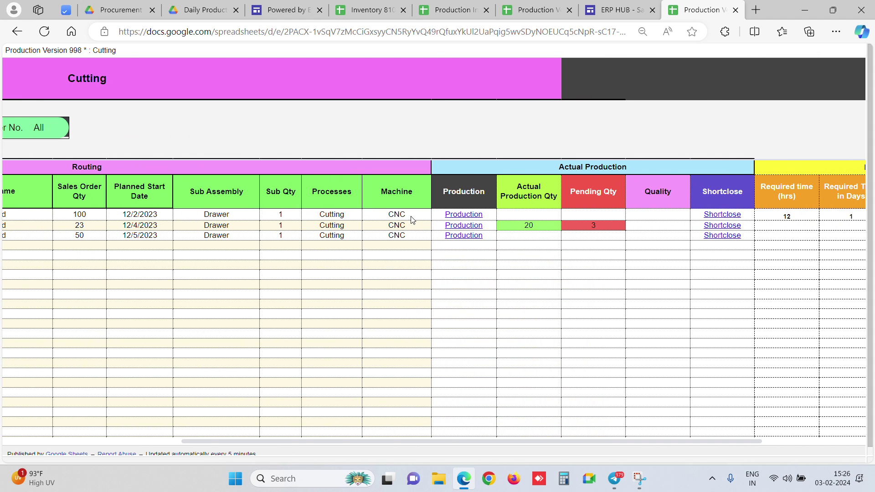
Step: Open the first order's Production form, check the prefilled SO, CNC and Cutting values, and choose Production
{"action": "left_click", "coordinate": [462, 216]}
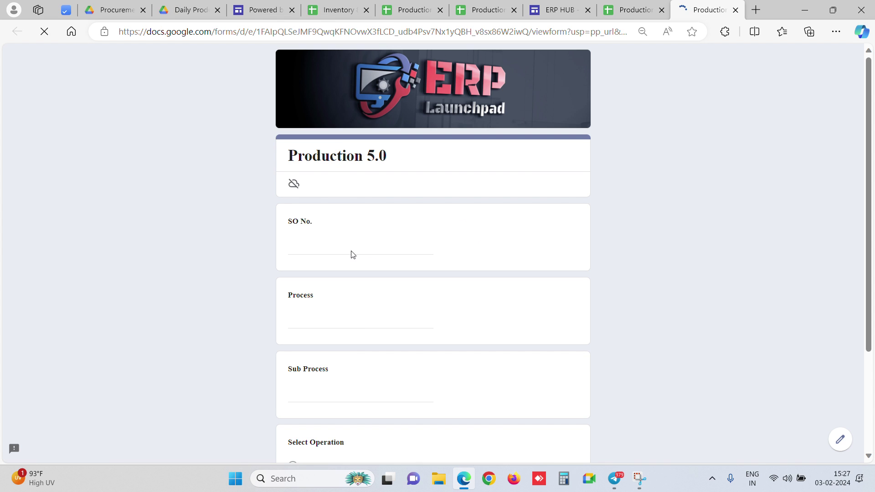
{"action": "scroll", "coordinate": [353, 255], "scroll_direction": "down", "scroll_amount": 1}
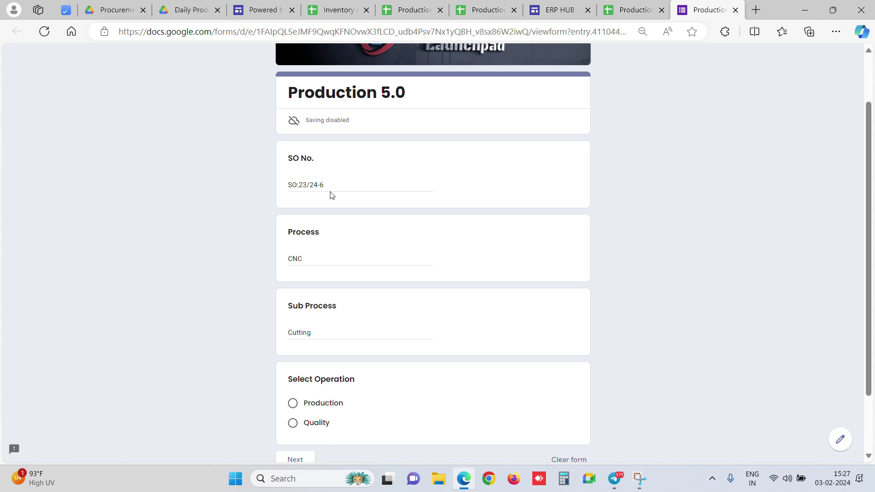
{"action": "triple_click", "coordinate": [312, 185]}
{"action": "double_click", "coordinate": [313, 260]}
{"action": "left_click", "coordinate": [331, 339]}
{"action": "left_click_drag", "start_coordinate": [331, 338], "coordinate": [232, 344]}
{"action": "left_click", "coordinate": [363, 386]}
{"action": "scroll", "coordinate": [363, 387], "scroll_direction": "down", "scroll_amount": 1}
{"action": "left_click", "coordinate": [294, 341]}
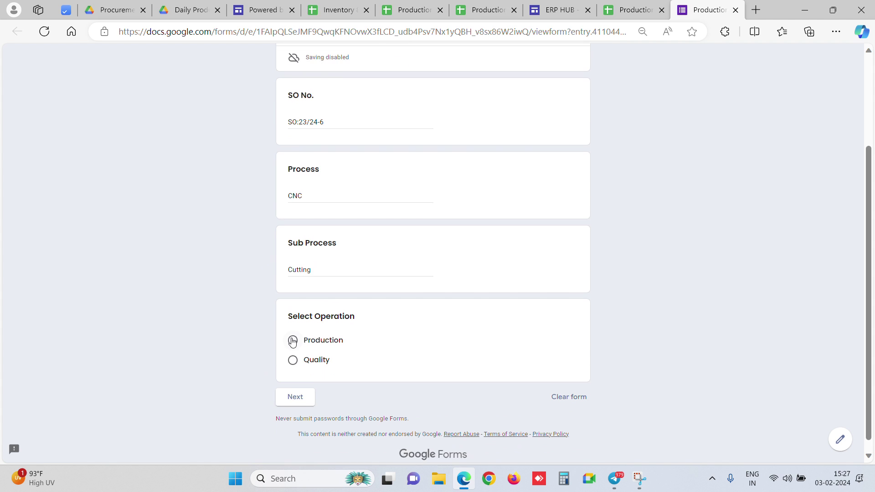
{"action": "left_click", "coordinate": [295, 416]}
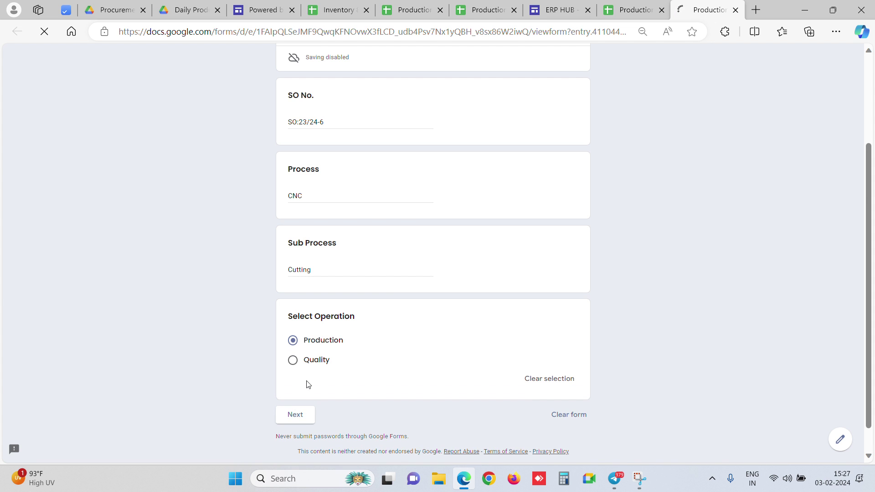
Step: Pick machine LL-20, enter an operator name and choose shift 1
{"action": "left_click", "coordinate": [339, 286]}
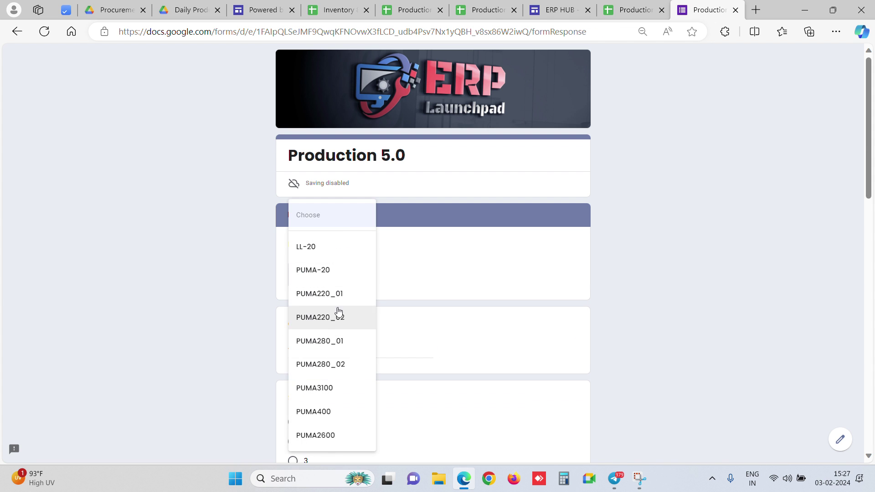
{"action": "left_click", "coordinate": [333, 252]}
{"action": "scroll", "coordinate": [364, 306], "scroll_direction": "down", "scroll_amount": 1}
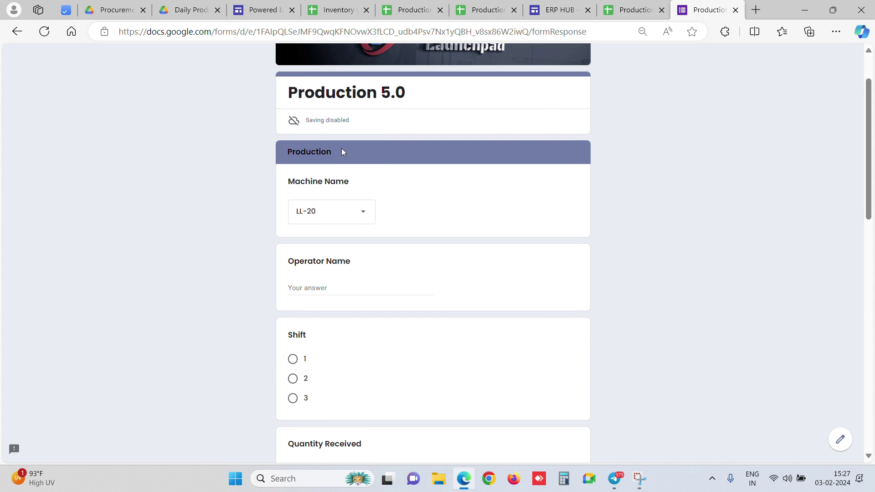
{"action": "scroll", "coordinate": [353, 199], "scroll_direction": "down", "scroll_amount": 1}
{"action": "left_click", "coordinate": [290, 226]}
{"action": "type", "text": "s"}
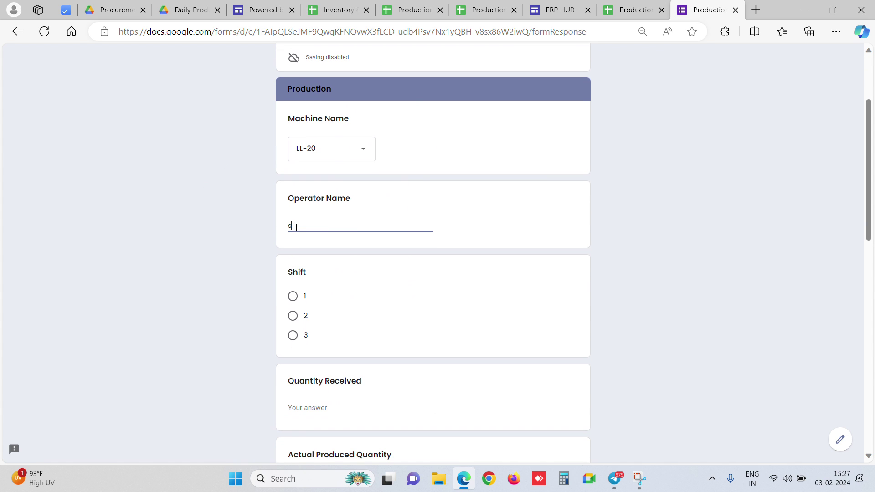
{"action": "left_click", "coordinate": [293, 296]}
Step: Enter 50 produced, 5 rejected and 3 wasted, then return to the published Cutting sheet
{"action": "scroll", "coordinate": [294, 298], "scroll_direction": "down", "scroll_amount": 3}
{"action": "left_click", "coordinate": [307, 311]}
{"action": "type", "text": "50"}
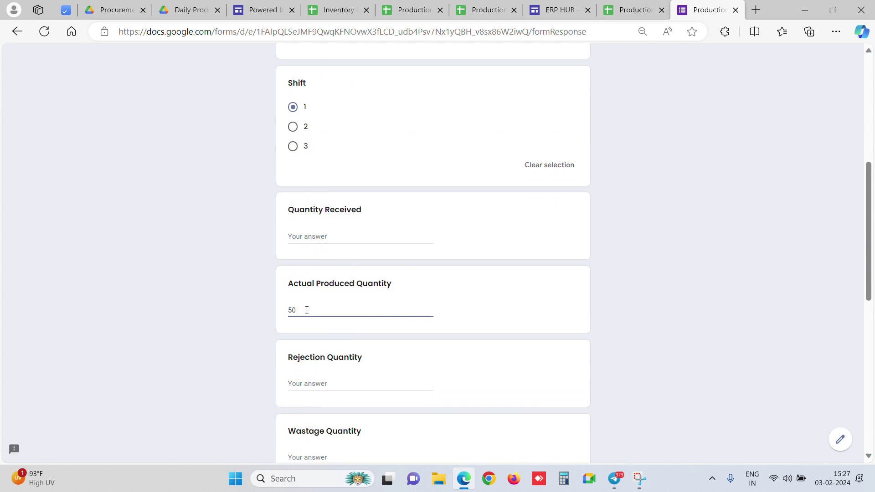
{"action": "scroll", "coordinate": [307, 311], "scroll_direction": "down", "scroll_amount": 1}
{"action": "left_click", "coordinate": [304, 319]}
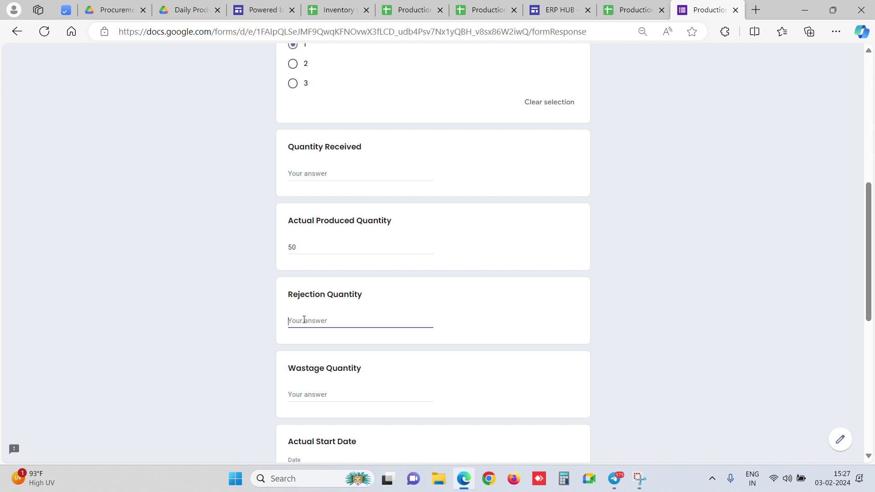
{"action": "type", "text": "5"}
{"action": "left_click", "coordinate": [307, 396]}
{"action": "type", "text": "3"}
{"action": "scroll", "coordinate": [307, 389], "scroll_direction": "down", "scroll_amount": 4}
{"action": "scroll", "coordinate": [351, 314], "scroll_direction": "down", "scroll_amount": 2}
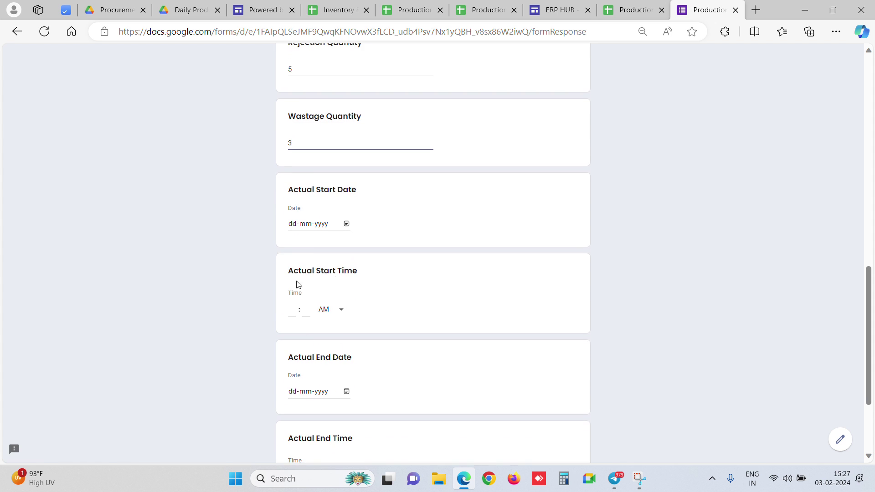
{"action": "scroll", "coordinate": [371, 281], "scroll_direction": "up", "scroll_amount": 15}
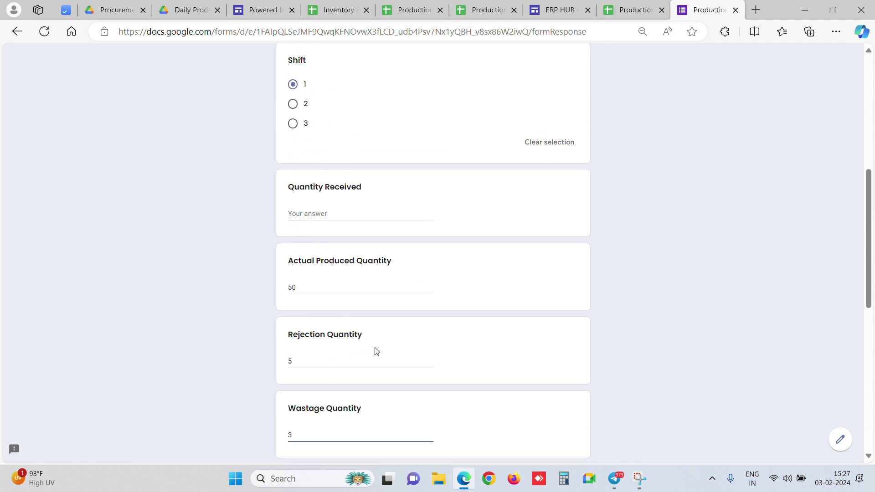
{"action": "scroll", "coordinate": [382, 255], "scroll_direction": "down", "scroll_amount": 5}
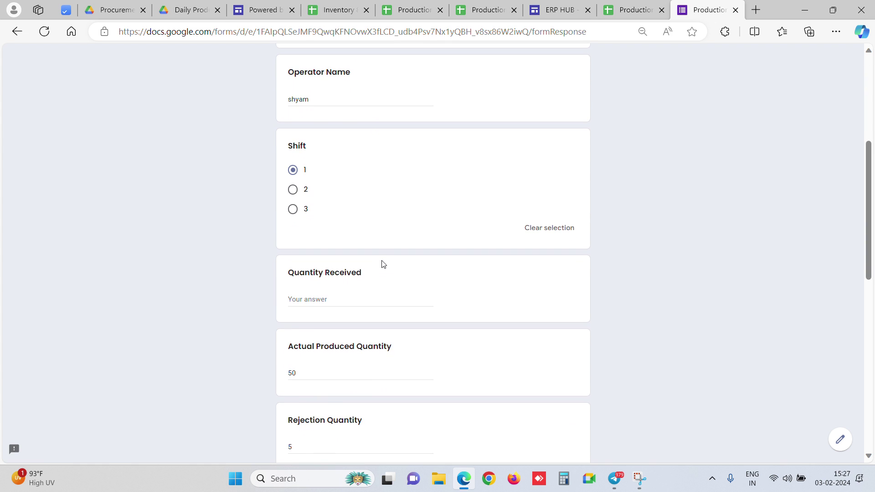
{"action": "scroll", "coordinate": [383, 263], "scroll_direction": "down", "scroll_amount": 10}
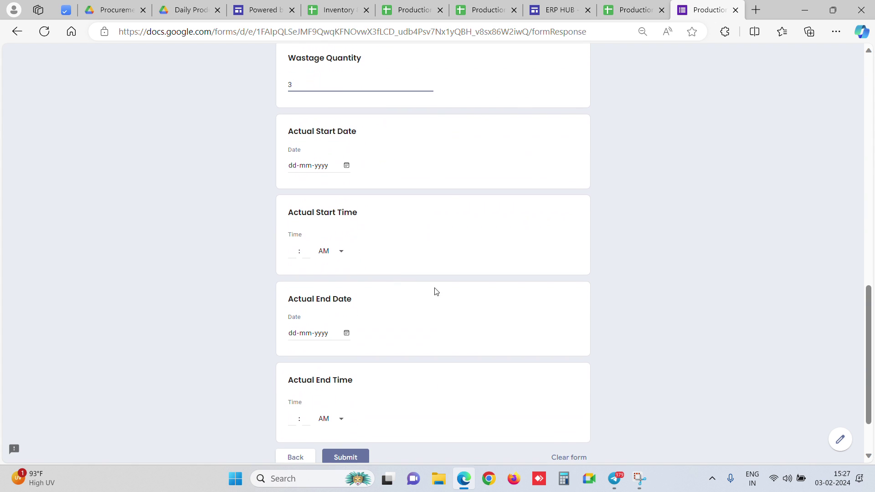
{"action": "left_click", "coordinate": [636, 10]}
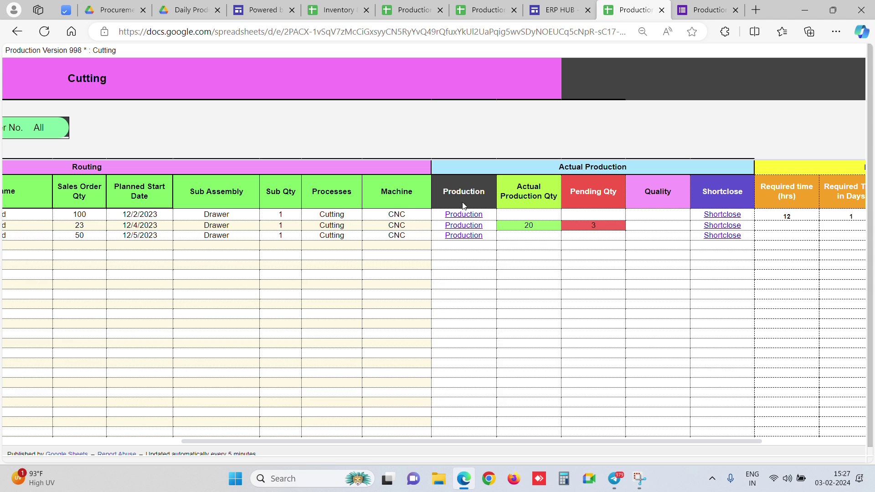
Step: Scroll across the Cutting sheet's production columns, then move to the ERP Launchpad site's process-wise links
{"action": "left_click_drag", "start_coordinate": [379, 442], "coordinate": [204, 442]}
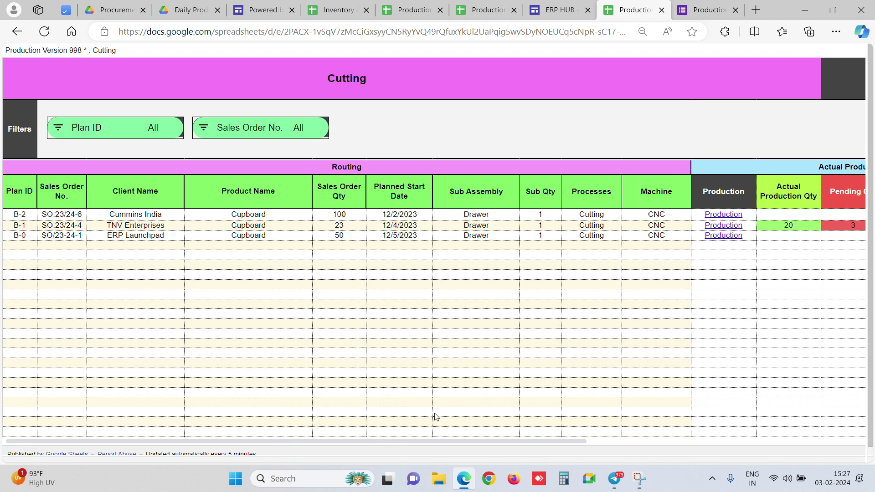
{"action": "left_click_drag", "start_coordinate": [394, 446], "coordinate": [631, 447]}
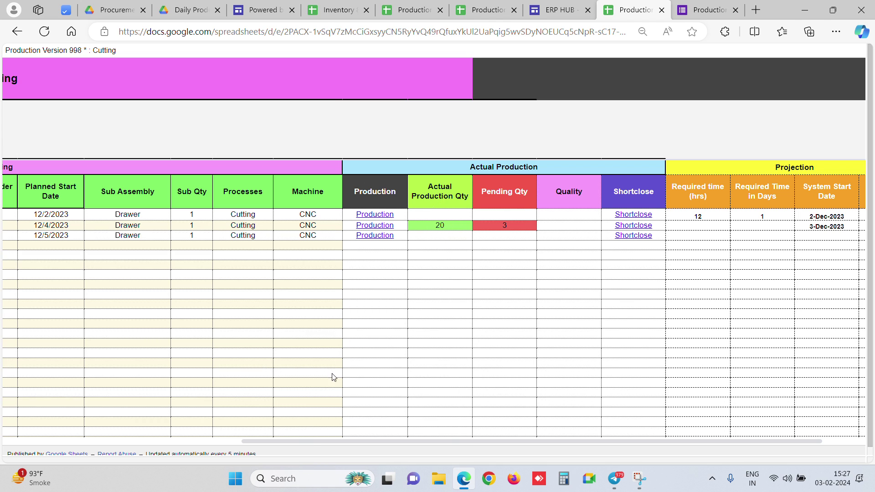
{"action": "left_click_drag", "start_coordinate": [308, 439], "coordinate": [238, 439]}
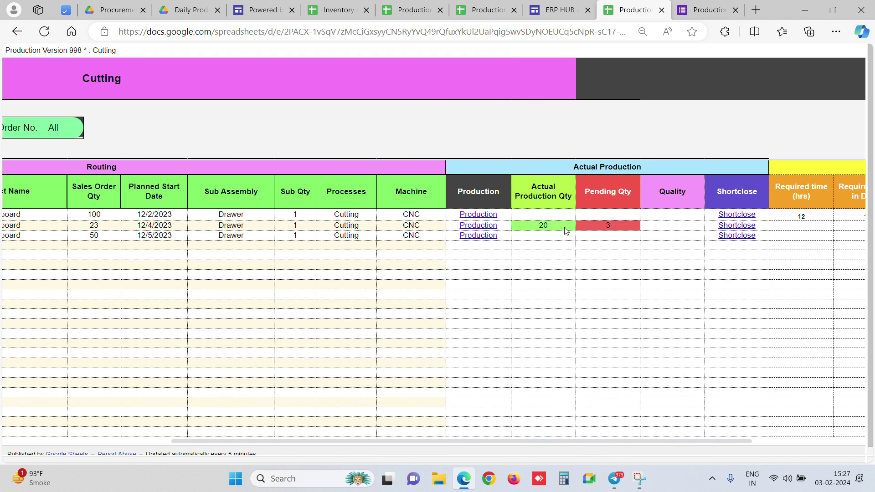
{"action": "left_click_drag", "start_coordinate": [480, 442], "coordinate": [688, 458]}
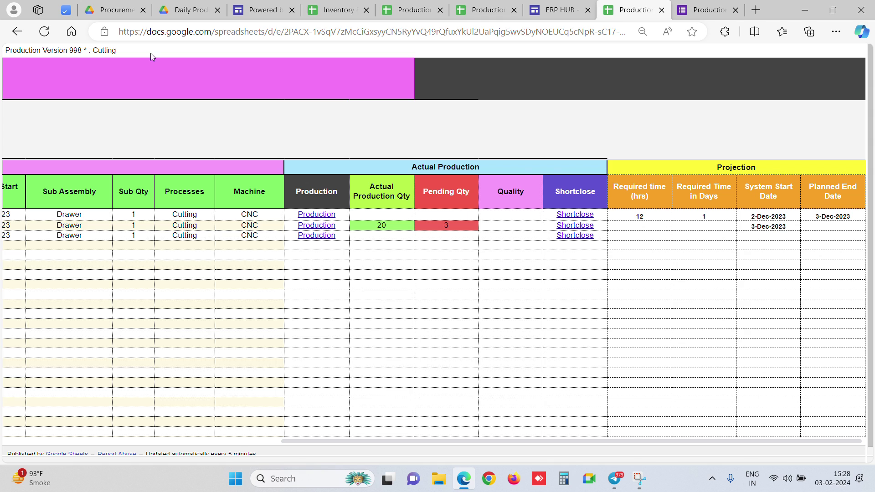
{"action": "left_click", "coordinate": [262, 10]}
{"action": "scroll", "coordinate": [598, 241], "scroll_direction": "down", "scroll_amount": 8}
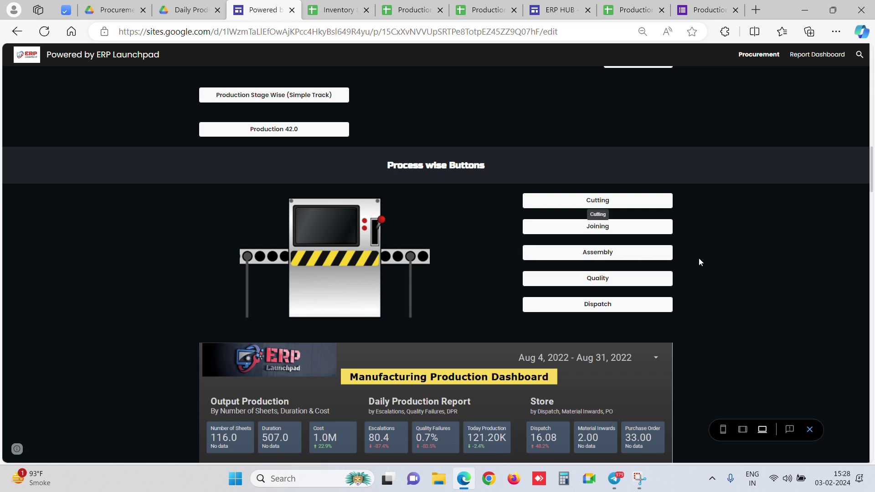
Step: Visit the ERP HUB home page, then open the Cutting sheet from the ERP Launchpad site
{"action": "left_click", "coordinate": [566, 10]}
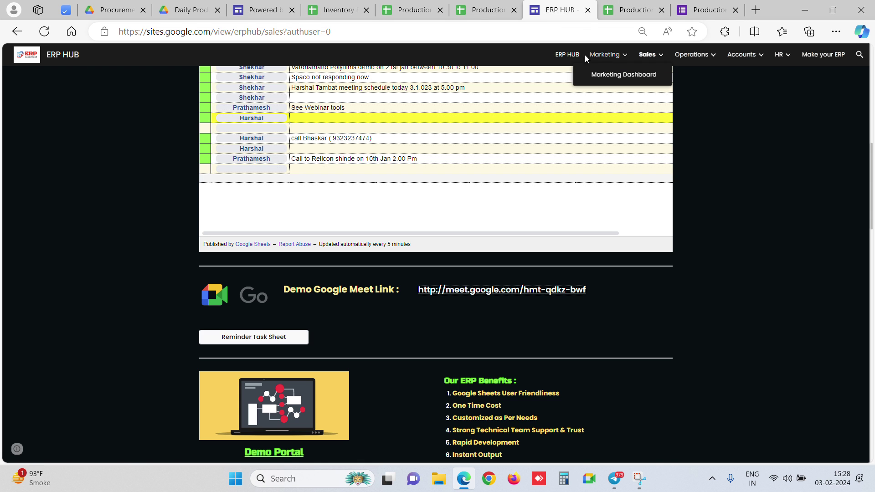
{"action": "left_click", "coordinate": [568, 55]}
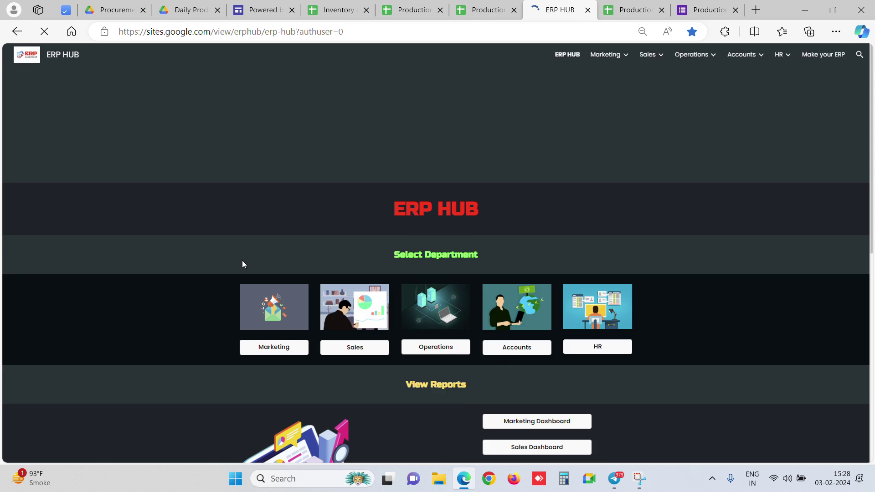
{"action": "left_click", "coordinate": [239, 2]}
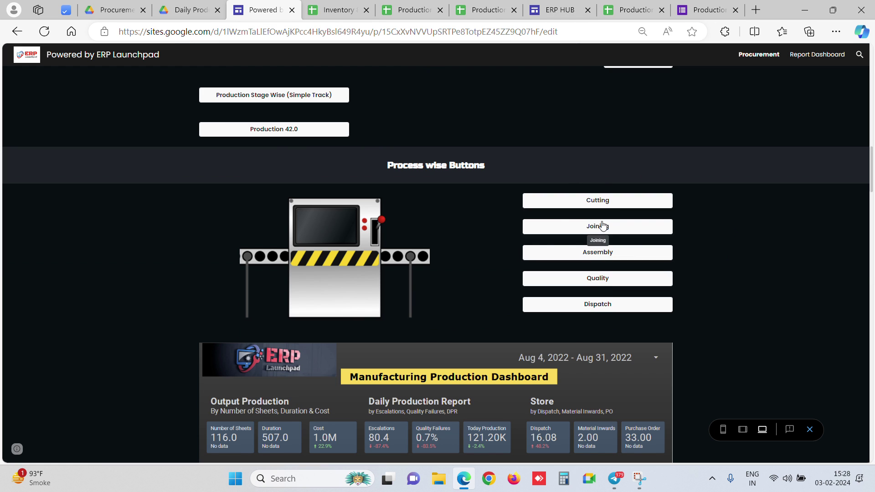
{"action": "left_click", "coordinate": [592, 201]}
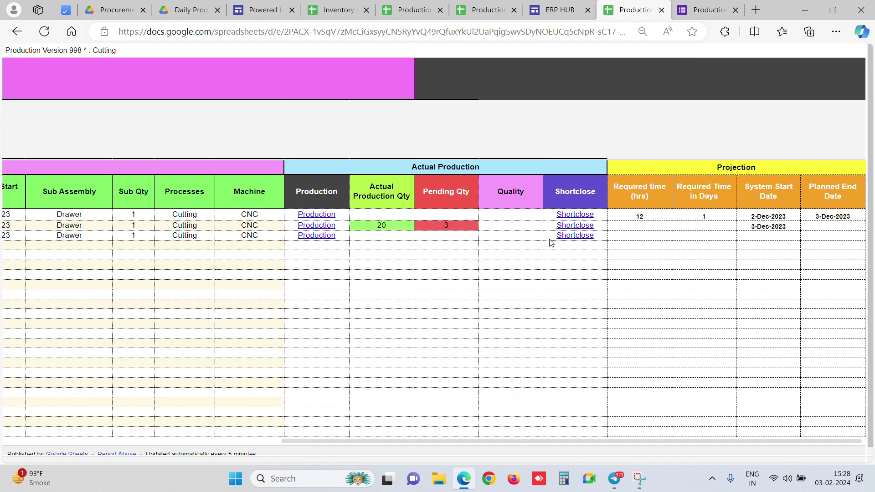
{"action": "left_click_drag", "start_coordinate": [510, 441], "coordinate": [2, 415]}
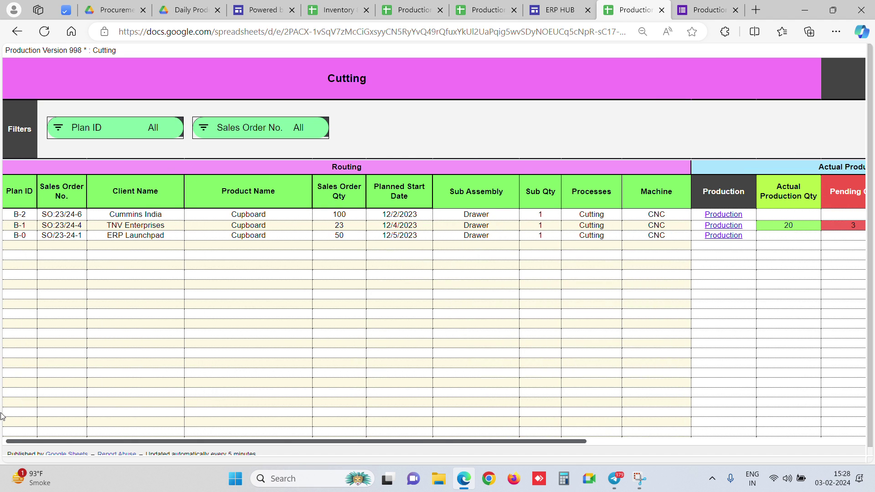
{"action": "left_click_drag", "start_coordinate": [241, 430], "coordinate": [534, 449]}
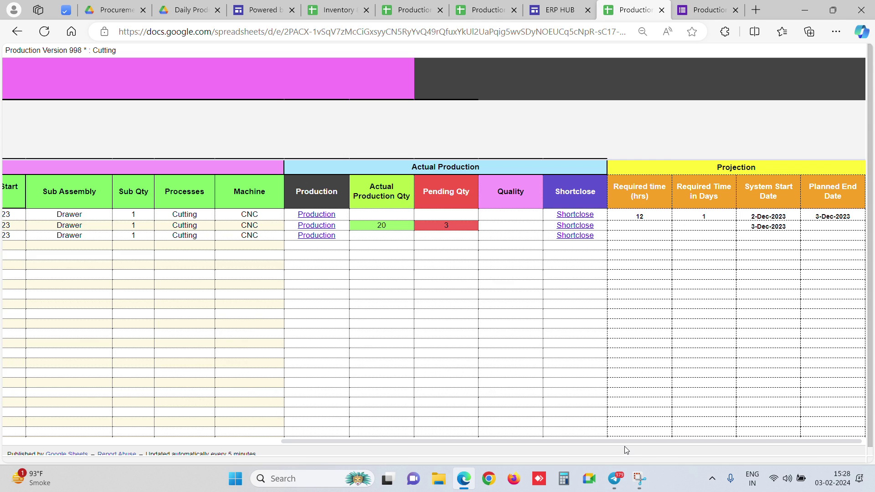
{"action": "left_click", "coordinate": [581, 220]}
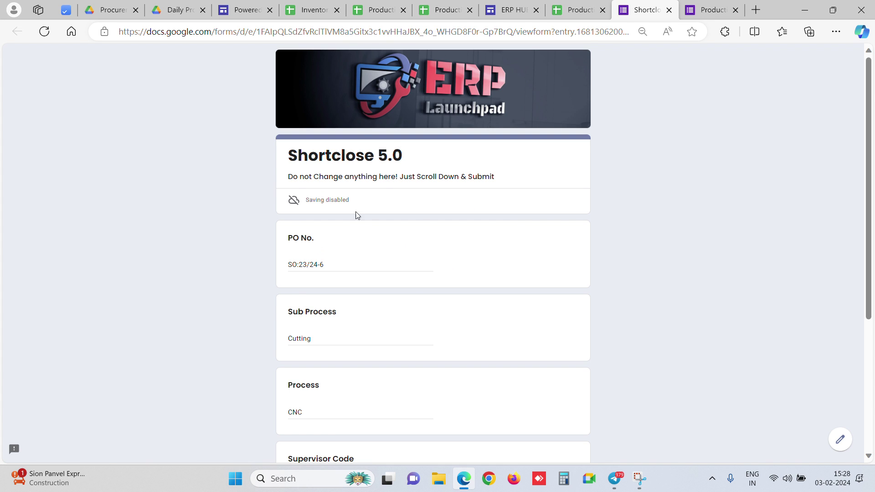
Step: Enter the supervisor code, choose Yes to remove the plan entry, and return to the Cutting sheet
{"action": "scroll", "coordinate": [358, 223], "scroll_direction": "down", "scroll_amount": 3}
{"action": "left_click", "coordinate": [315, 361]}
{"action": "type", "text": "56"}
{"action": "left_click", "coordinate": [293, 430]}
{"action": "scroll", "coordinate": [274, 379], "scroll_direction": "down", "scroll_amount": 2}
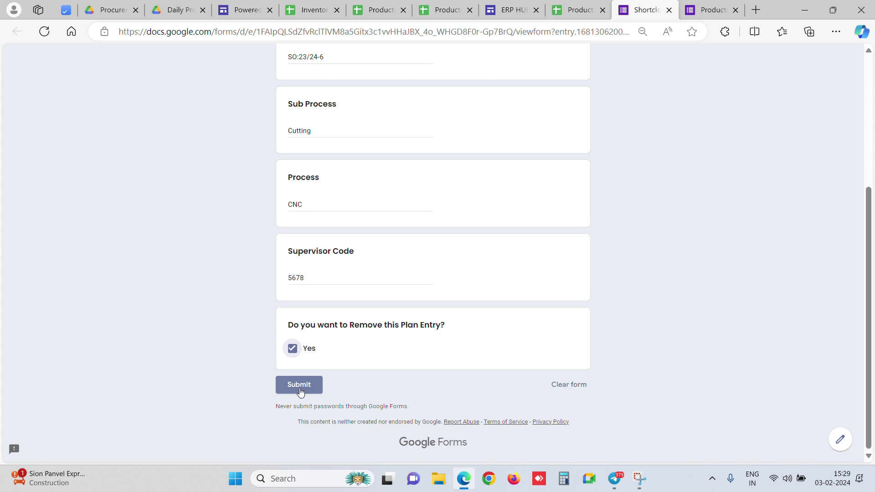
{"action": "left_click", "coordinate": [608, 4]}
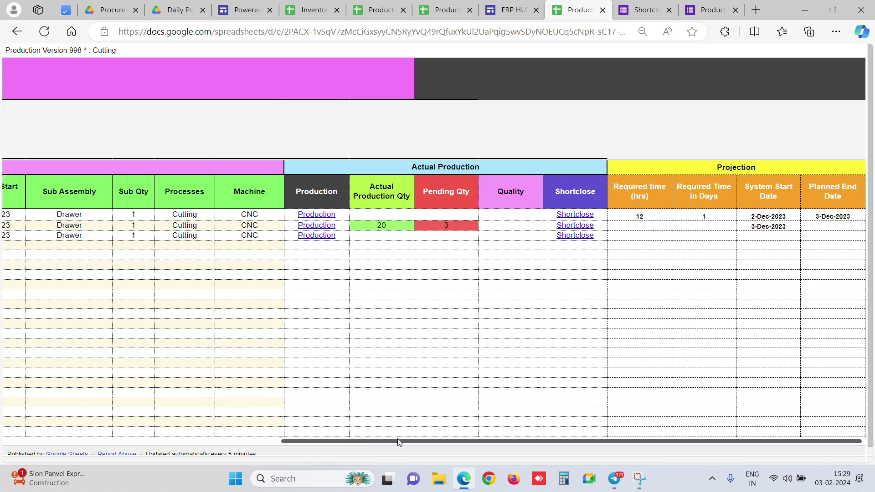
Step: Go back to the ERP Launchpad site and open the Production Version 998 workbook
{"action": "left_click_drag", "start_coordinate": [371, 441], "coordinate": [2, 427]}
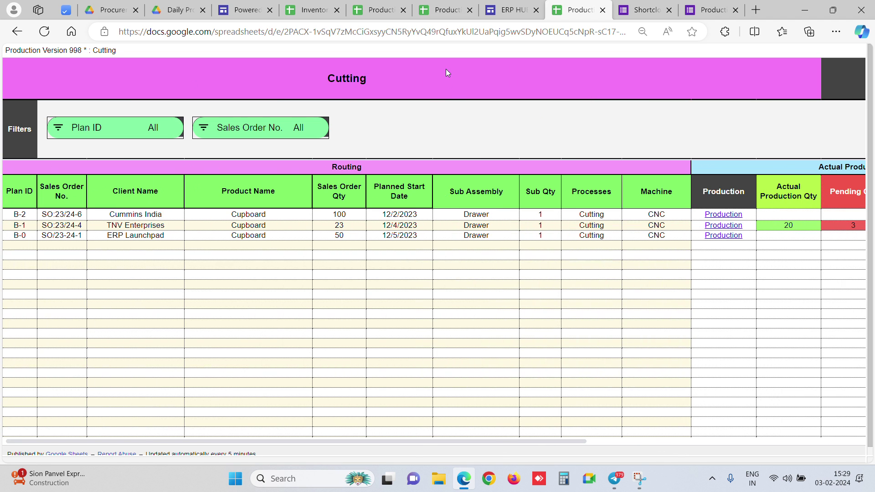
{"action": "left_click", "coordinate": [224, 5]}
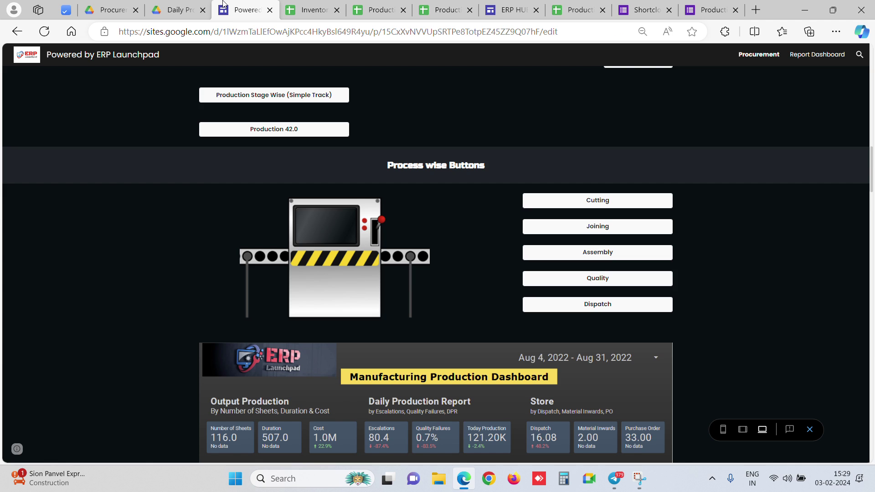
{"action": "scroll", "coordinate": [248, 129], "scroll_direction": "up", "scroll_amount": 6}
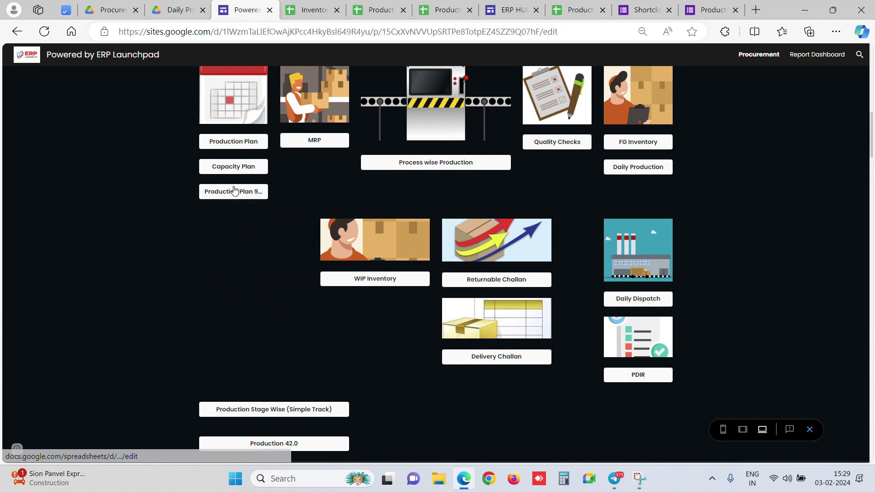
{"action": "left_click", "coordinate": [235, 193]}
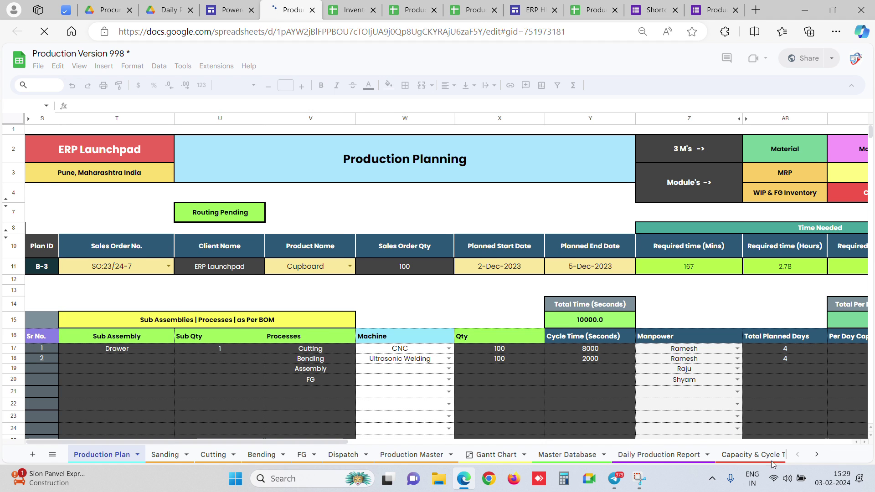
Step: Open the Production Track sheet and zoom it to 75%
{"action": "left_click", "coordinate": [818, 455]}
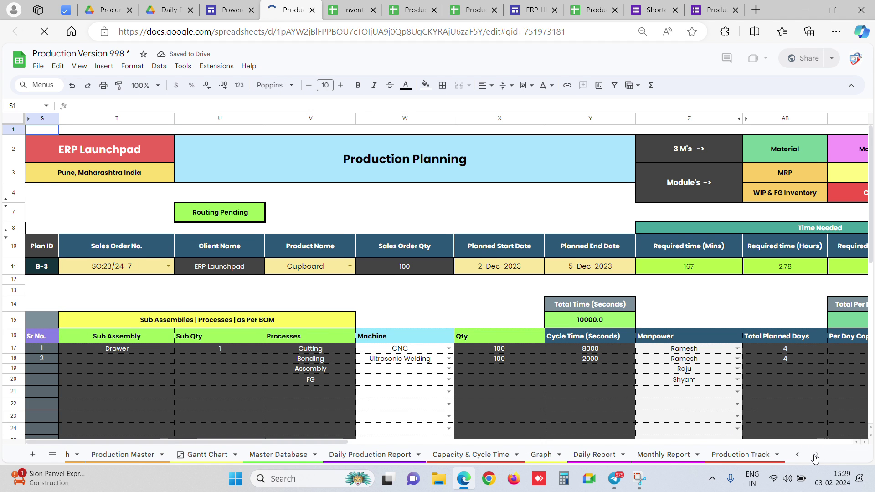
{"action": "left_click", "coordinate": [742, 455]}
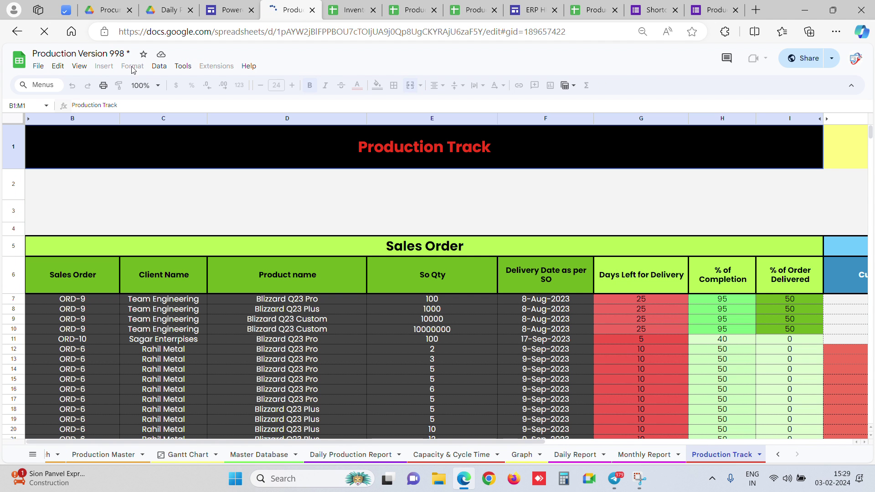
{"action": "left_click", "coordinate": [145, 86]}
{"action": "left_click", "coordinate": [141, 119]}
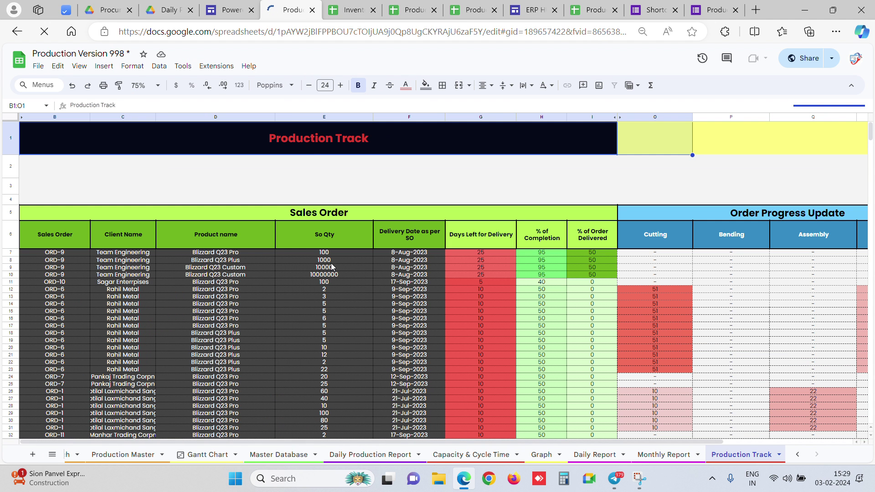
Step: Check cells in columns B to E, then select columns F through I
{"action": "left_click_drag", "start_coordinate": [54, 234], "coordinate": [55, 362]}
{"action": "left_click", "coordinate": [51, 298]}
{"action": "left_click", "coordinate": [122, 297]}
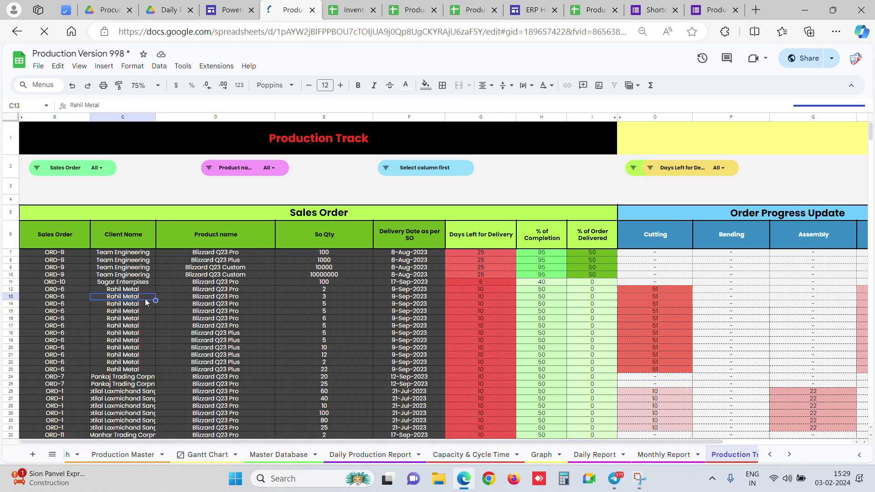
{"action": "left_click", "coordinate": [235, 298]}
{"action": "left_click", "coordinate": [328, 297]}
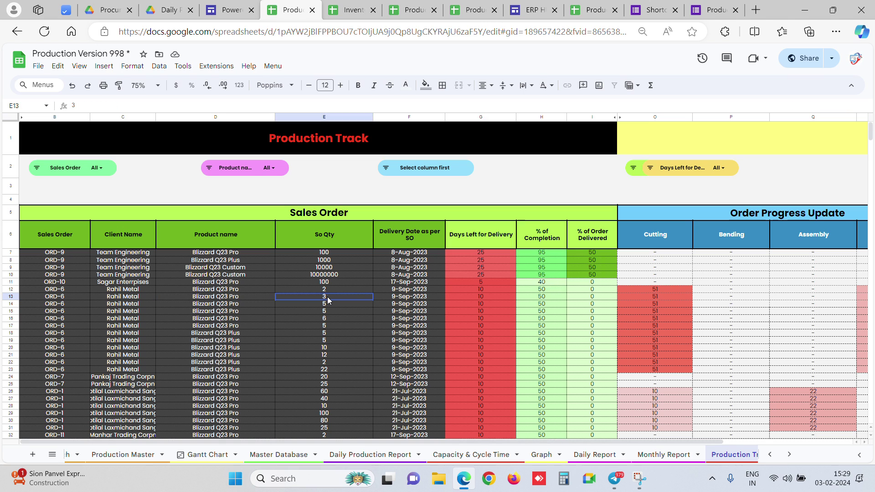
{"action": "left_click_drag", "start_coordinate": [414, 245], "coordinate": [609, 340]}
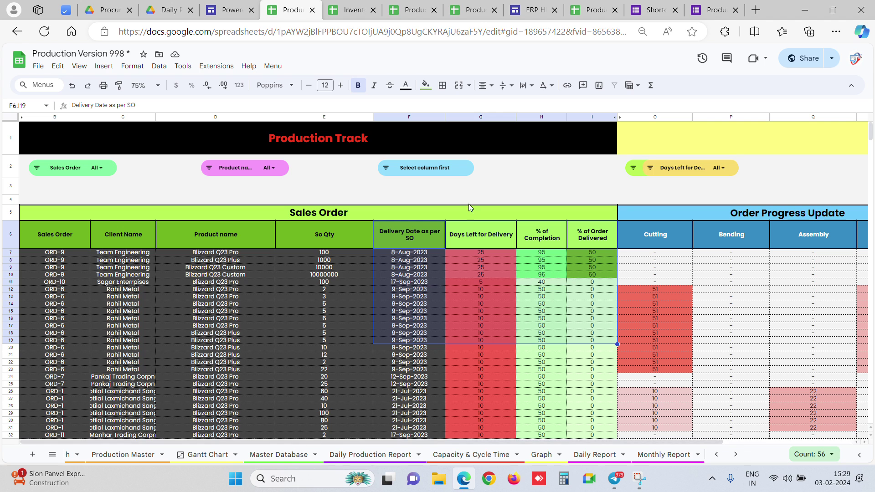
{"action": "left_click_drag", "start_coordinate": [413, 117], "coordinate": [570, 117]}
Step: Hide columns F–I and check the Sales Order and So Qty columns
{"action": "right_click", "coordinate": [570, 117]}
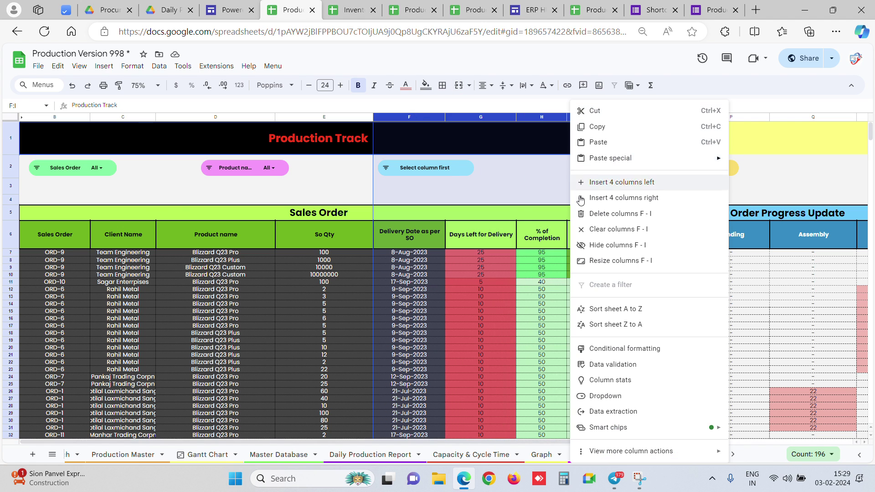
{"action": "left_click", "coordinate": [580, 245]}
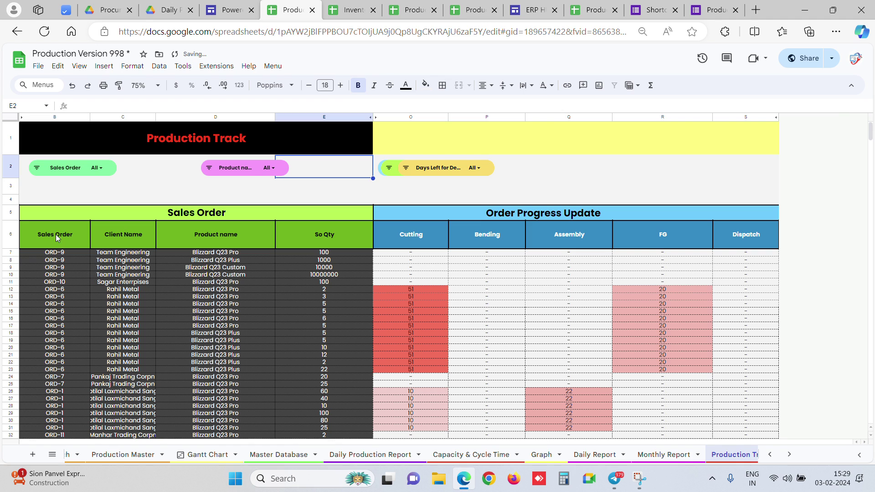
{"action": "left_click_drag", "start_coordinate": [55, 235], "coordinate": [52, 349]}
{"action": "left_click_drag", "start_coordinate": [324, 234], "coordinate": [325, 355]}
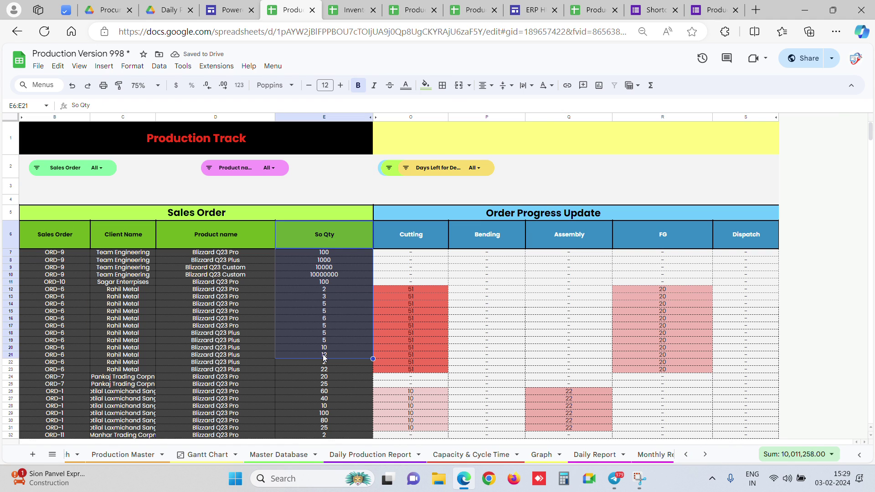
Step: Inspect the Cutting-to-Dispatch headers and the Cutting and Bending column values
{"action": "left_click_drag", "start_coordinate": [411, 234], "coordinate": [734, 236]}
{"action": "left_click_drag", "start_coordinate": [400, 242], "coordinate": [410, 388]}
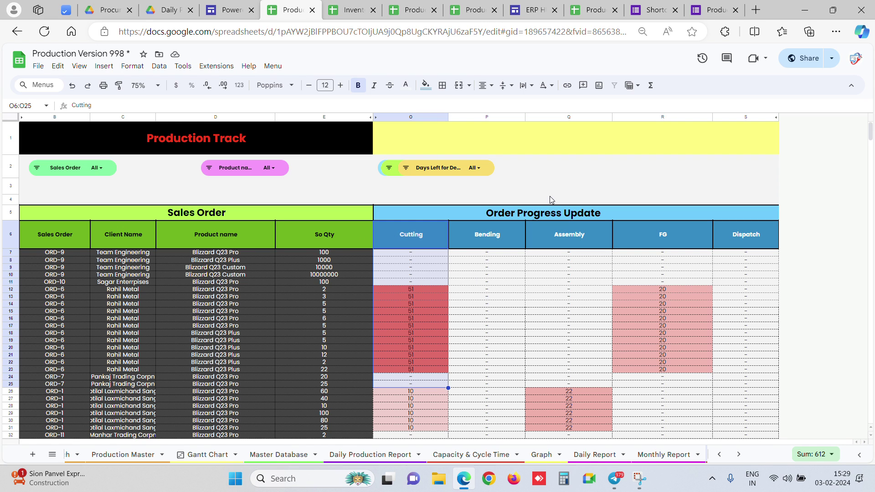
{"action": "left_click", "coordinate": [567, 177]}
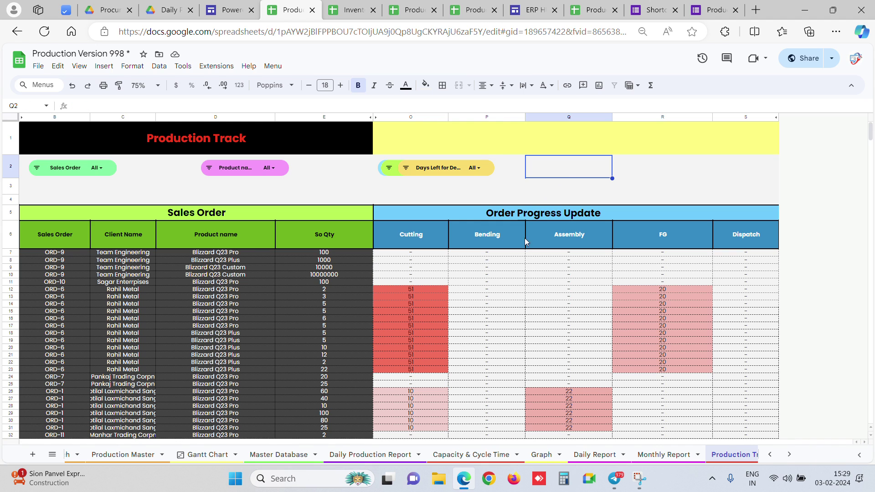
{"action": "left_click_drag", "start_coordinate": [427, 235], "coordinate": [422, 332]}
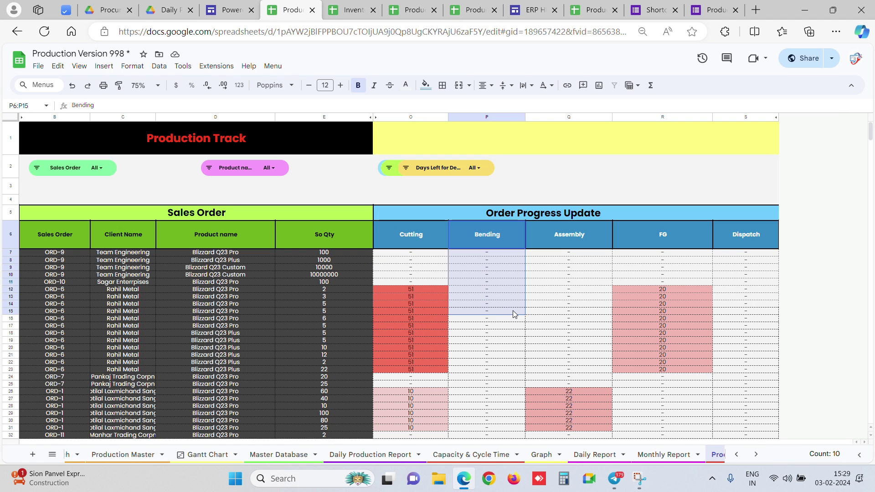
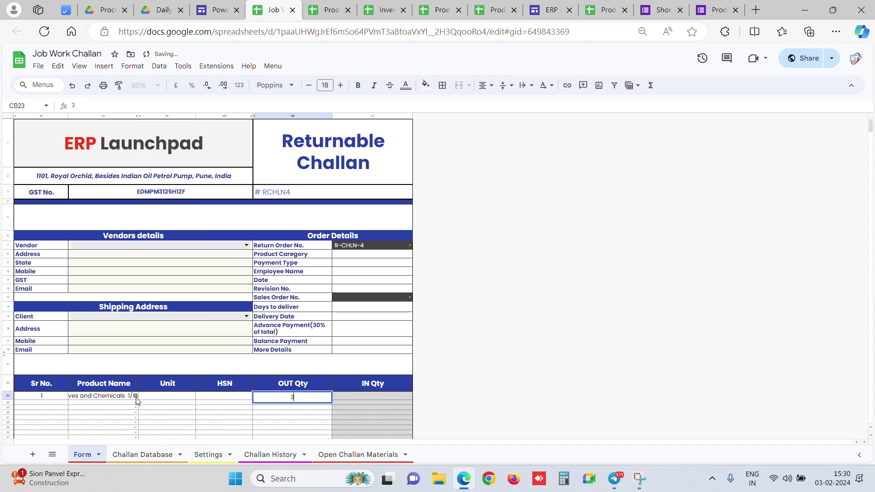
Step: Set the first challan line's product to Gold 3/8 Inch and bring up the custom Menu
{"action": "left_click", "coordinate": [137, 396]}
{"action": "left_click", "coordinate": [91, 288]}
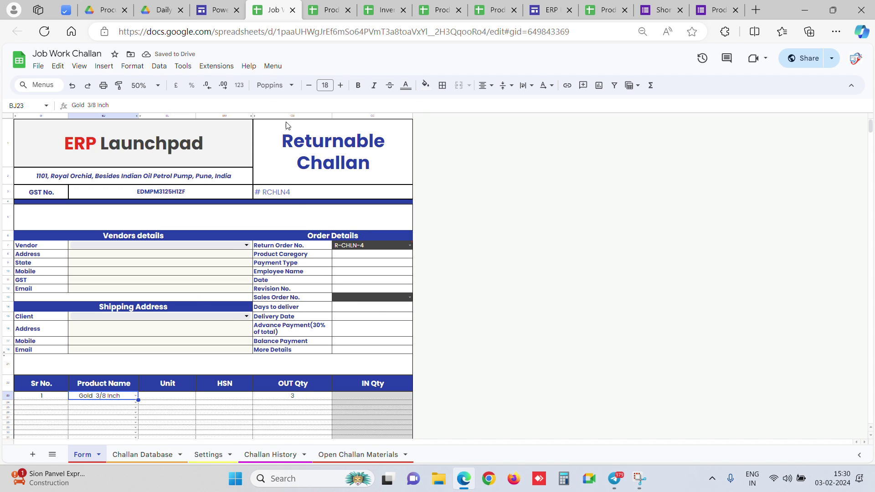
{"action": "left_click", "coordinate": [272, 66]}
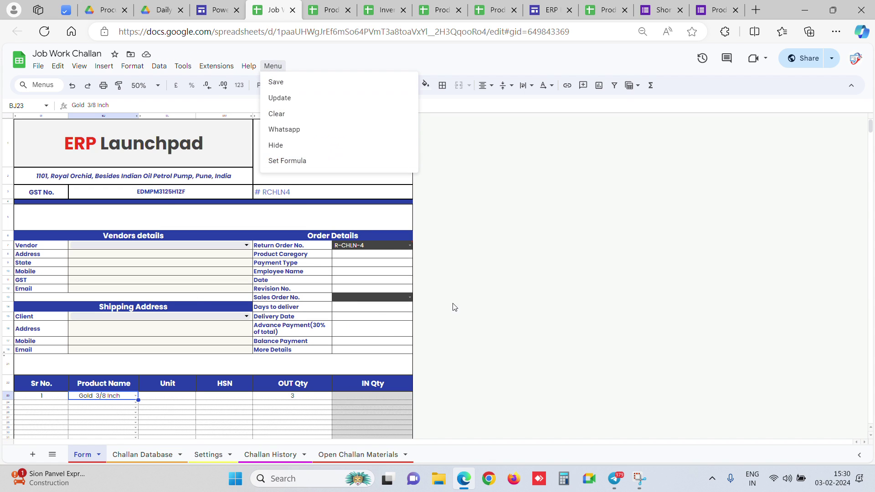
Step: Show Challan History at 100% zoom and review its SO No., Order Date, Client and Total Amount columns
{"action": "left_click", "coordinate": [279, 460]}
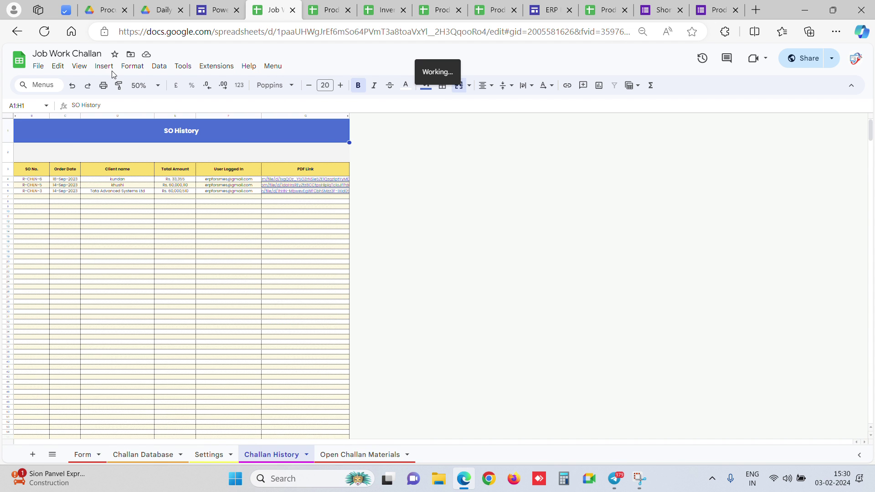
{"action": "left_click", "coordinate": [145, 85]}
{"action": "left_click", "coordinate": [145, 151]}
{"action": "left_click_drag", "start_coordinate": [77, 273], "coordinate": [64, 279]}
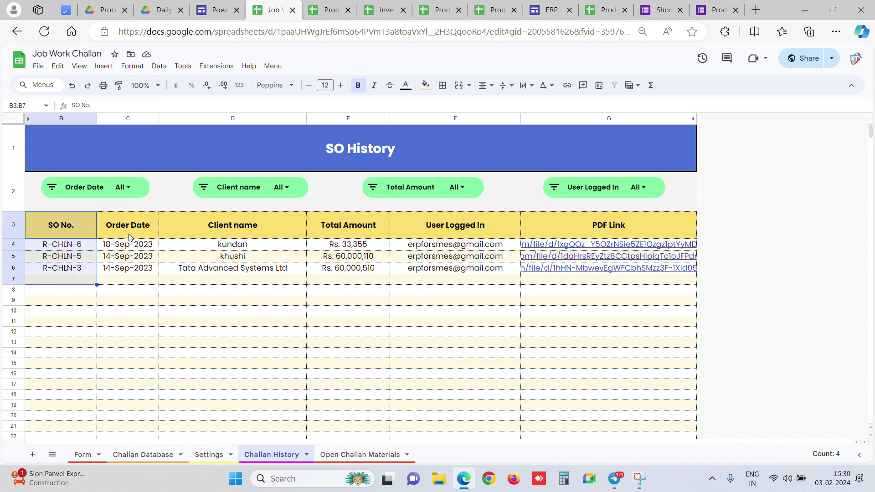
{"action": "left_click_drag", "start_coordinate": [128, 225], "coordinate": [128, 279]}
{"action": "left_click_drag", "start_coordinate": [233, 225], "coordinate": [274, 279]}
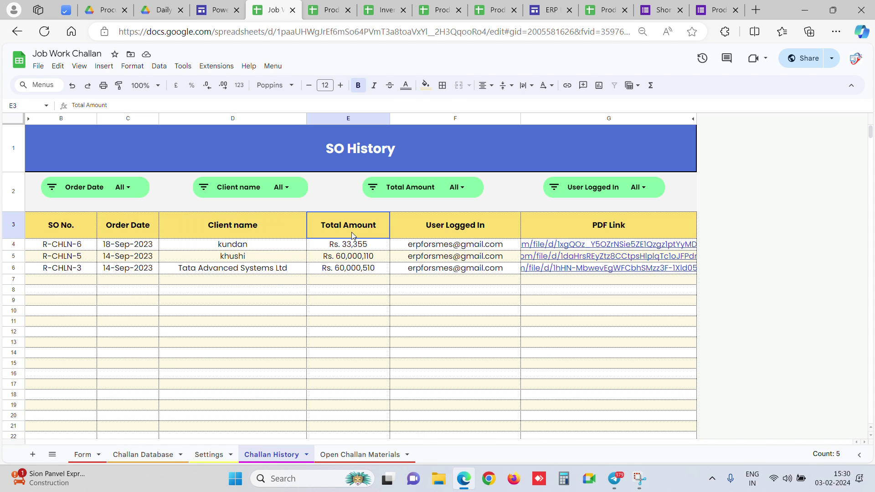
{"action": "left_click_drag", "start_coordinate": [351, 232], "coordinate": [352, 274]}
Step: Open the PDF of challan R-CHLN-6, scroll through it, and return to the Job Work Challan spreadsheet
{"action": "left_click", "coordinate": [577, 228]}
{"action": "left_click", "coordinate": [551, 248]}
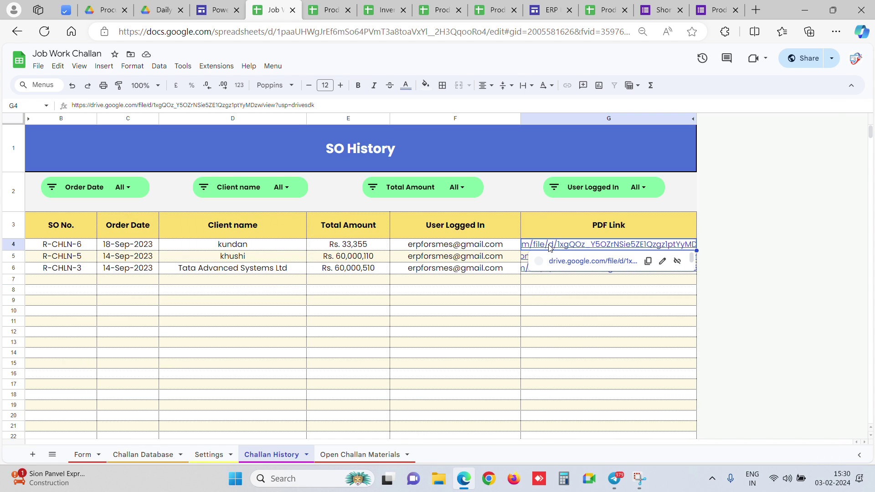
{"action": "left_click", "coordinate": [582, 266]}
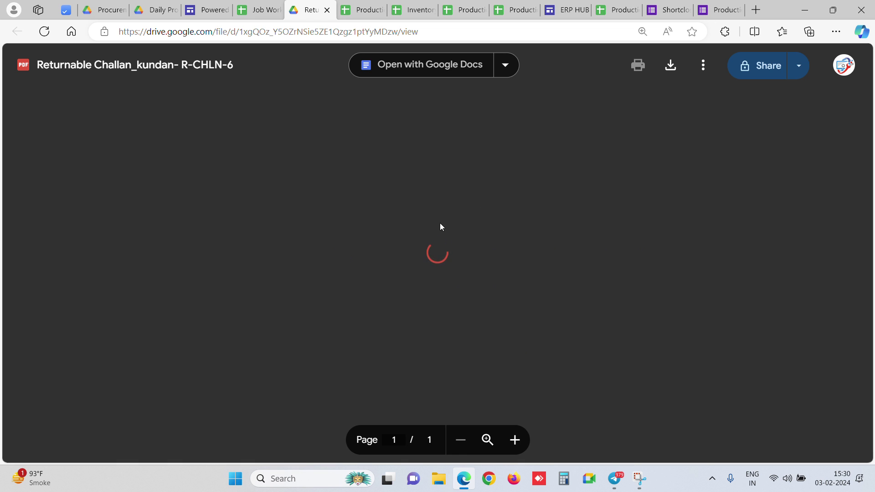
{"action": "scroll", "coordinate": [370, 236], "scroll_direction": "down", "scroll_amount": 5}
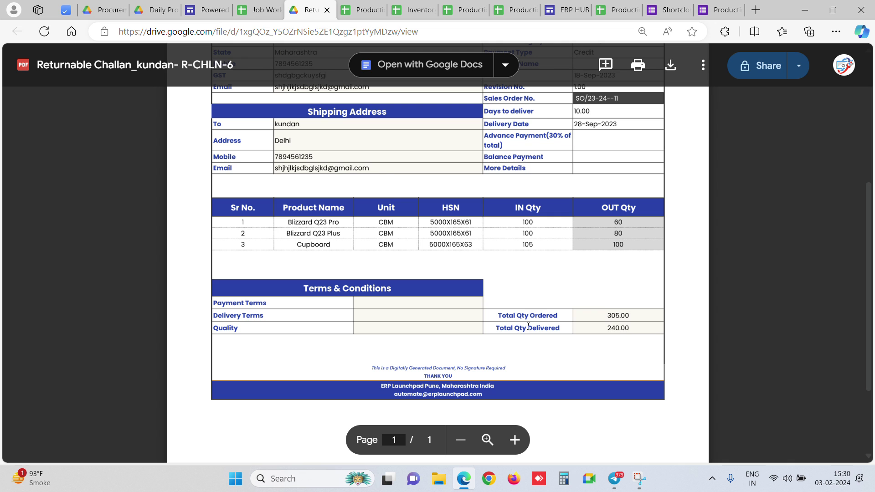
{"action": "left_click", "coordinate": [272, 5]}
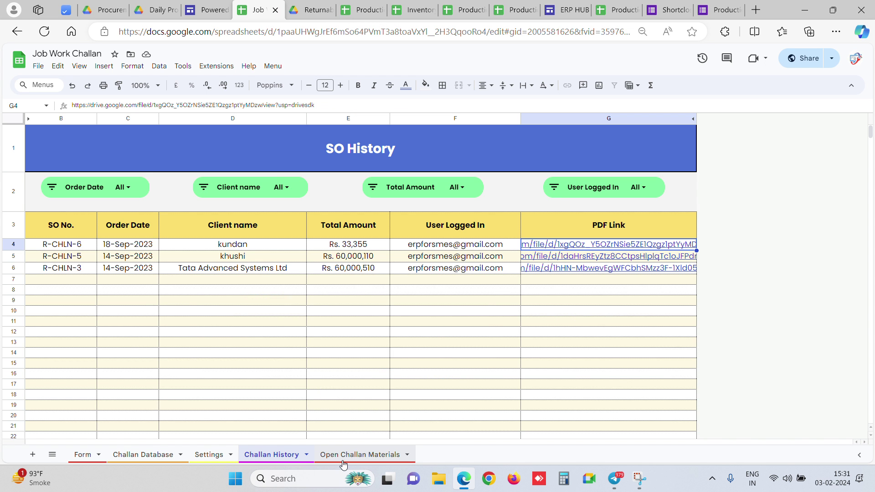
Step: Switch to Open Challan Materials and review its Return Order No. and Vendor entries
{"action": "left_click", "coordinate": [356, 454]}
{"action": "left_click", "coordinate": [506, 196]}
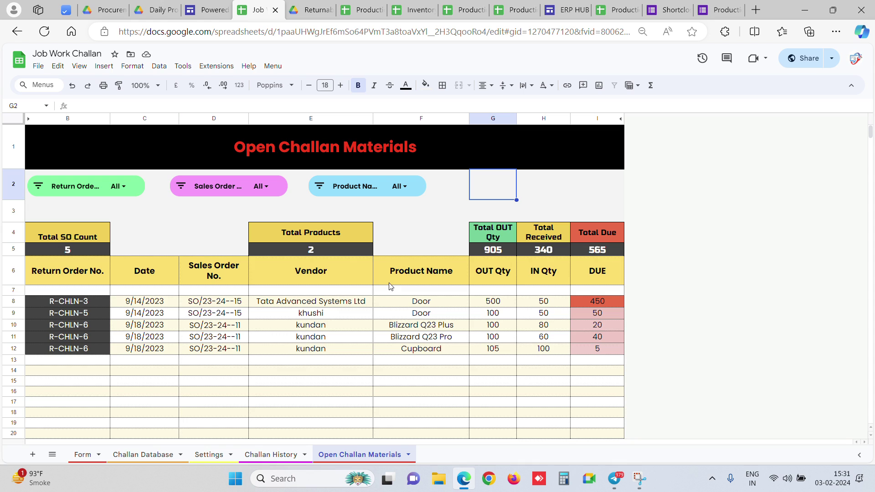
{"action": "left_click", "coordinate": [431, 246]}
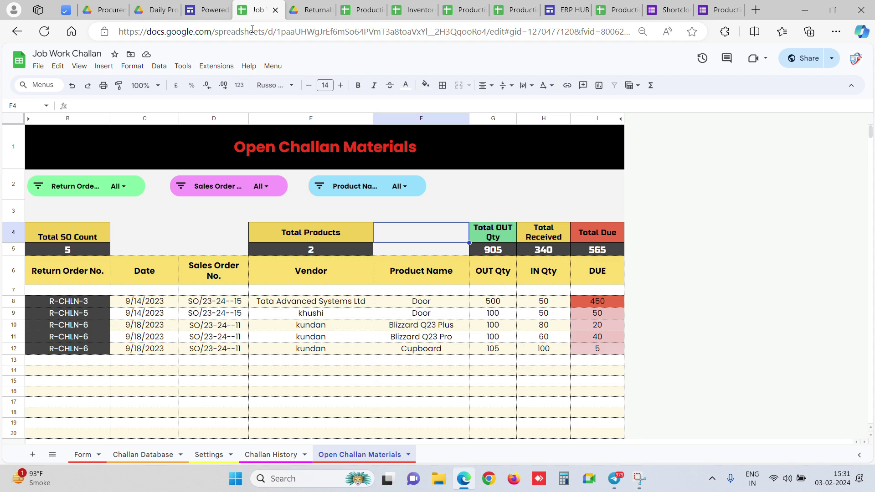
{"action": "left_click_drag", "start_coordinate": [85, 260], "coordinate": [69, 378]}
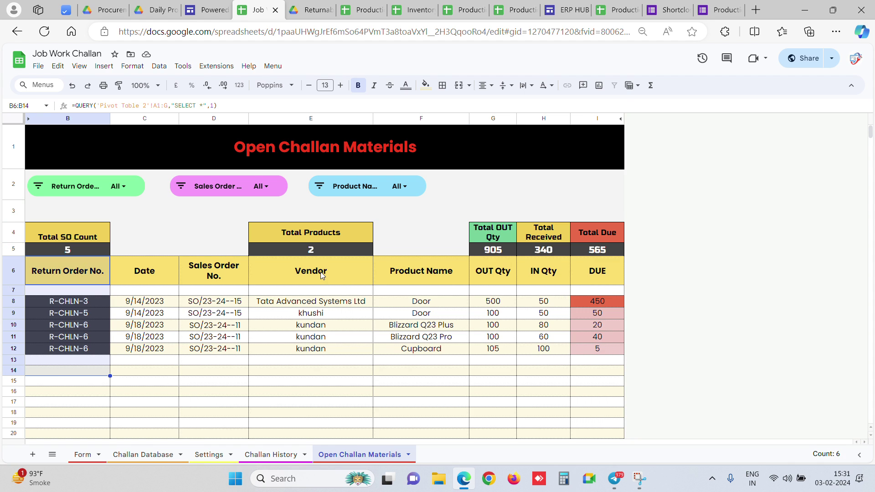
{"action": "left_click_drag", "start_coordinate": [321, 273], "coordinate": [327, 340]}
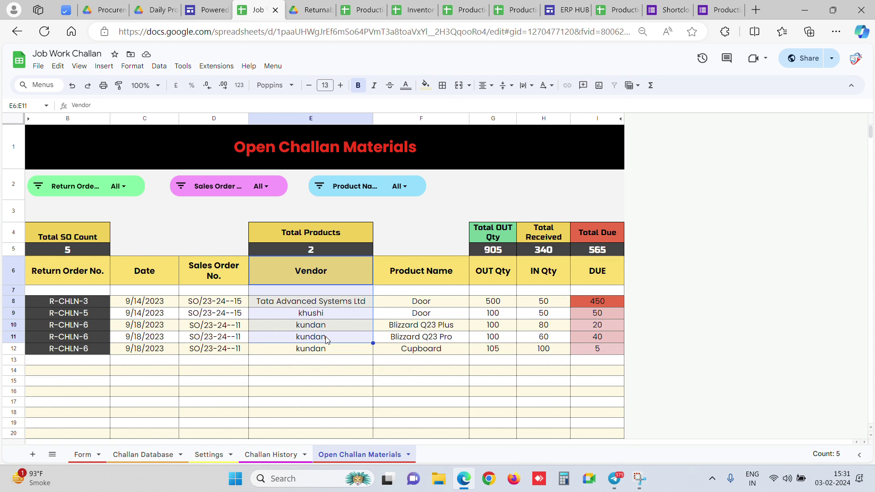
Step: Check the Cupboard quantities (OUT 105, IN 100, DUE 5) and the IN Qty total of 240
{"action": "left_click", "coordinate": [423, 355]}
{"action": "left_click", "coordinate": [493, 350]}
{"action": "left_click", "coordinate": [546, 280]}
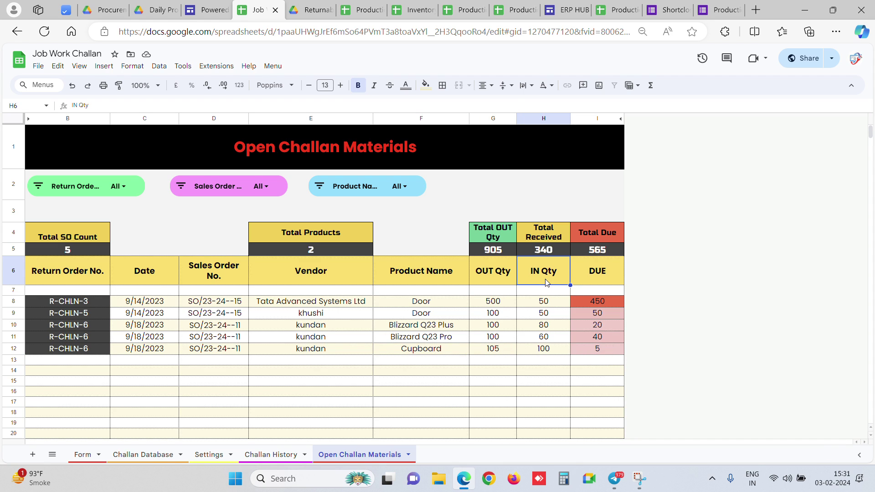
{"action": "left_click", "coordinate": [542, 349]}
{"action": "left_click", "coordinate": [605, 281]}
{"action": "left_click_drag", "start_coordinate": [605, 281], "coordinate": [595, 350]}
{"action": "left_click", "coordinate": [595, 350]}
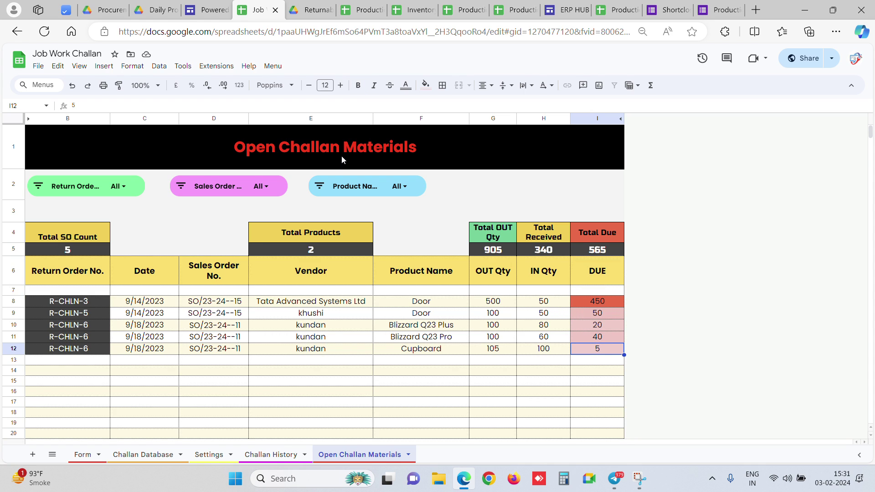
{"action": "left_click_drag", "start_coordinate": [536, 269], "coordinate": [541, 338]}
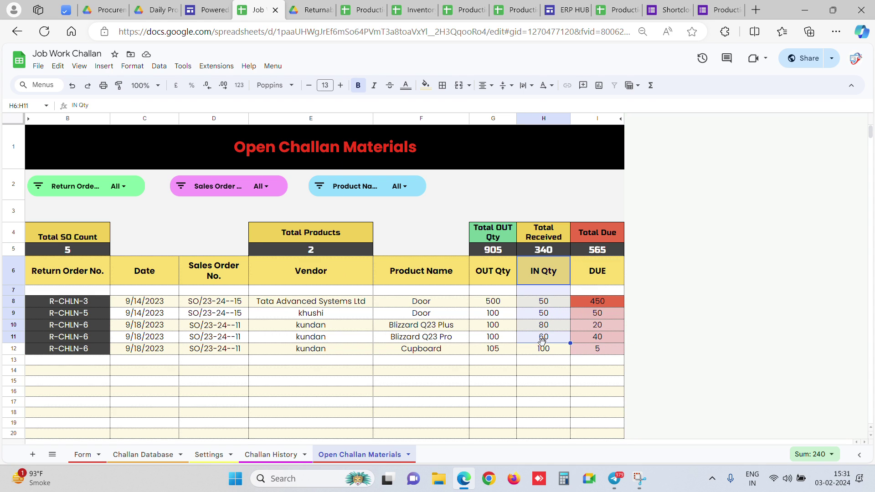
{"action": "left_click", "coordinate": [630, 5]}
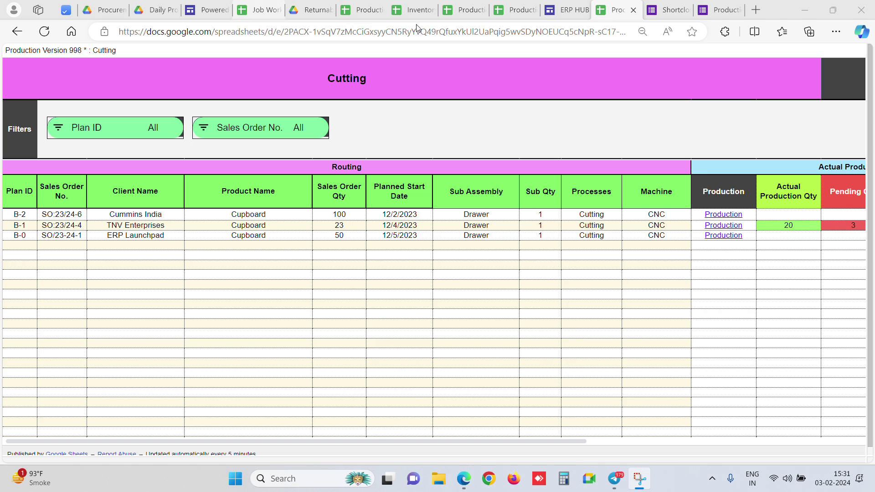
Step: Open Production Version 998's Production Track sheet at 75% zoom and select the Cutting progress values
{"action": "left_click", "coordinate": [211, 10]}
{"action": "left_click", "coordinate": [217, 190]}
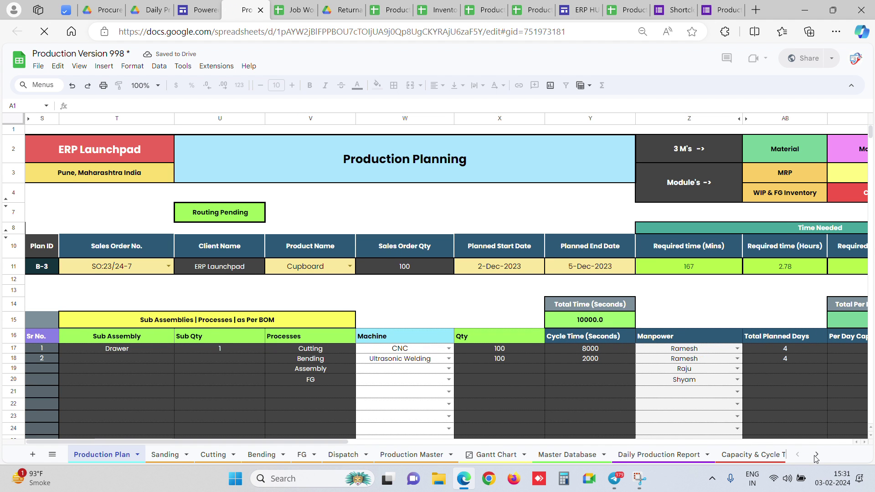
{"action": "left_click", "coordinate": [740, 454]}
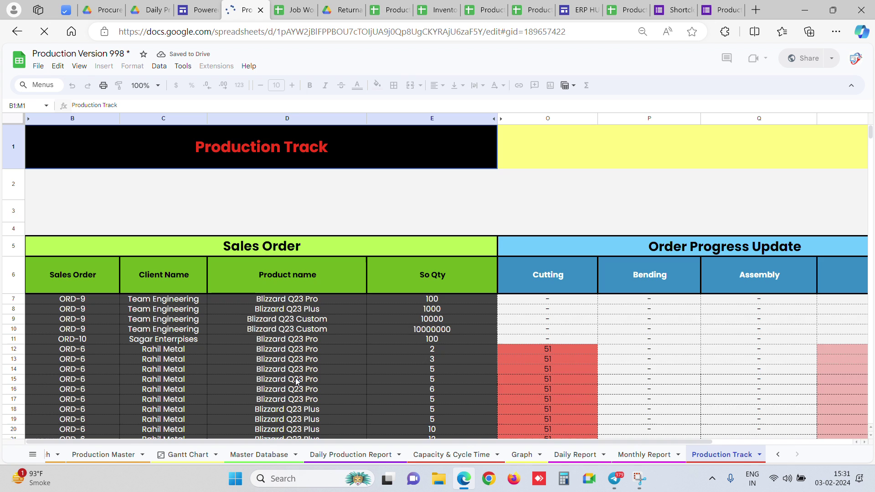
{"action": "left_click", "coordinate": [145, 85]}
{"action": "left_click", "coordinate": [143, 119]}
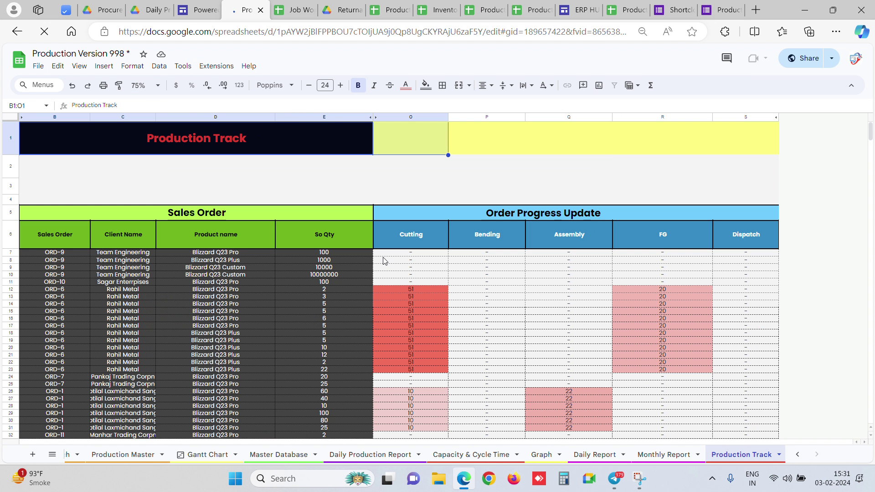
{"action": "left_click", "coordinate": [420, 240]}
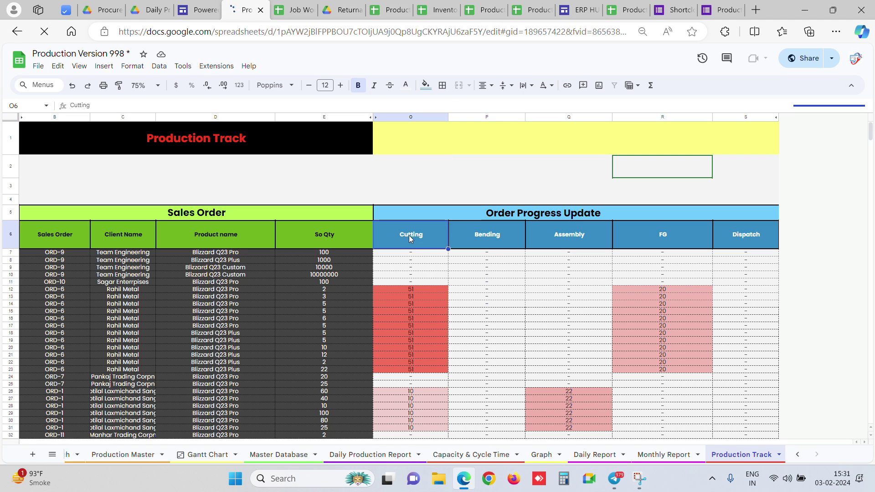
{"action": "left_click_drag", "start_coordinate": [408, 235], "coordinate": [407, 346]}
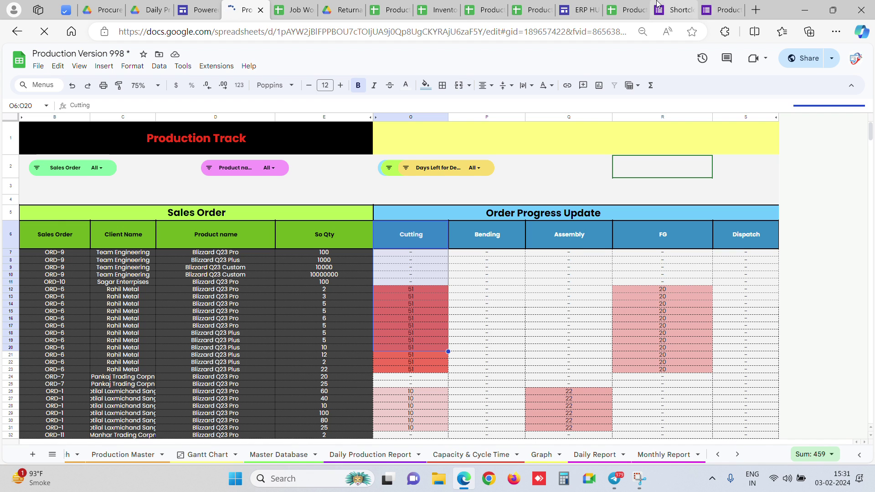
Step: Look at the published Cutting sheet's web address, then go back to the ERP Launchpad site
{"action": "left_click", "coordinate": [641, 6]}
{"action": "left_click", "coordinate": [206, 32]}
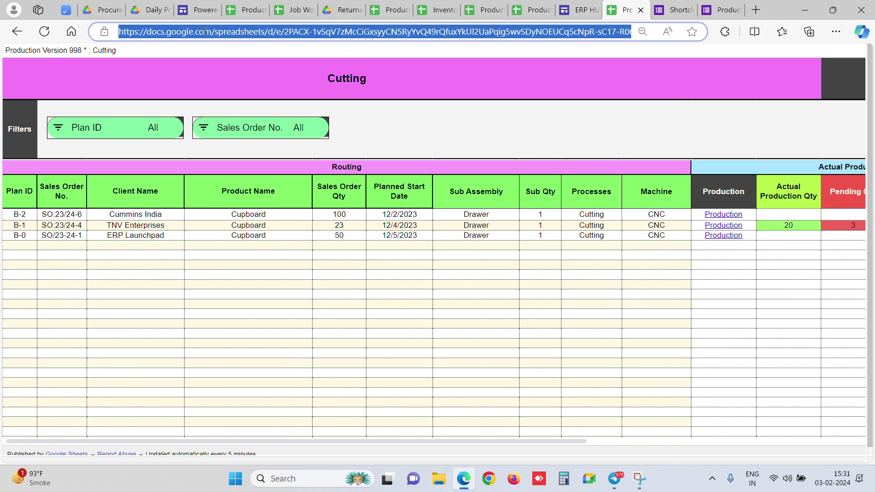
{"action": "left_click", "coordinate": [415, 119]}
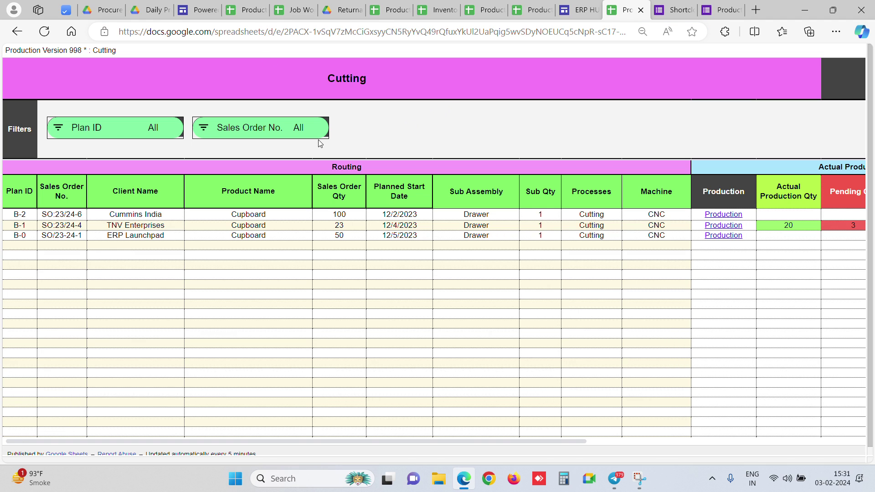
{"action": "left_click", "coordinate": [196, 10]}
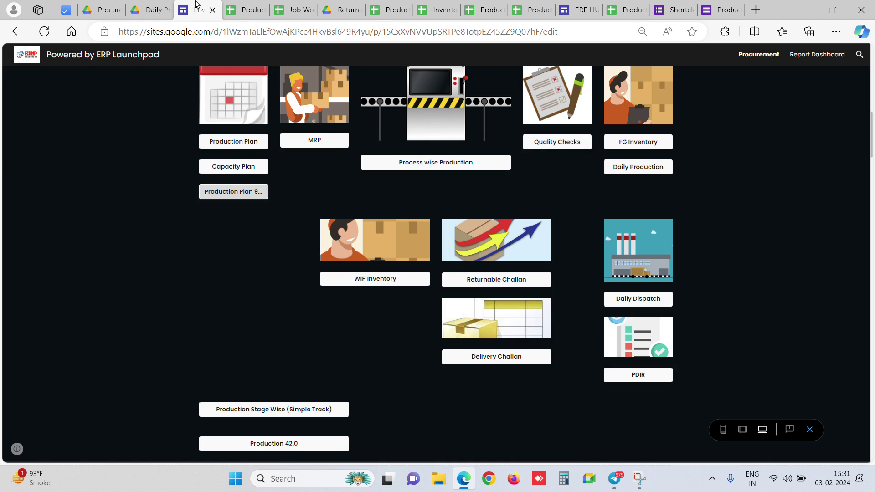
Step: Scroll through the ERP site's sections to Process wise Buttons, then return to the published Cutting sheet
{"action": "scroll", "coordinate": [633, 234], "scroll_direction": "up", "scroll_amount": 2}
{"action": "scroll", "coordinate": [633, 234], "scroll_direction": "up", "scroll_amount": 10}
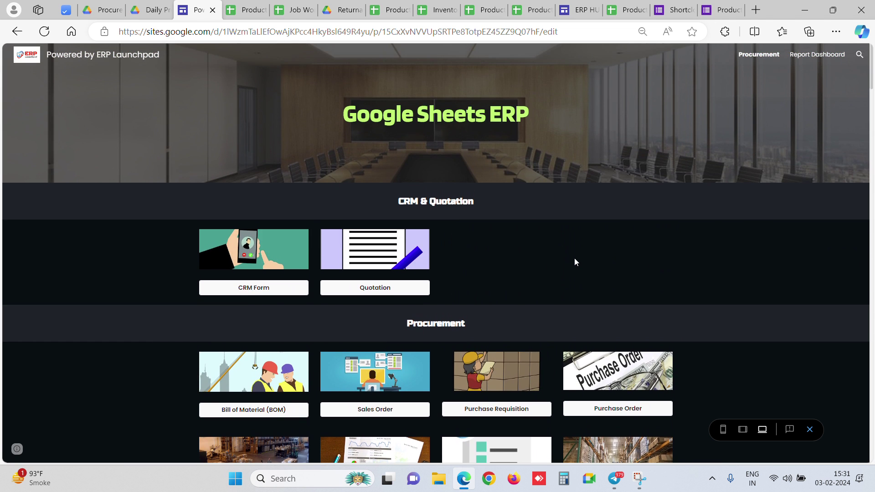
{"action": "scroll", "coordinate": [575, 259], "scroll_direction": "down", "scroll_amount": 15}
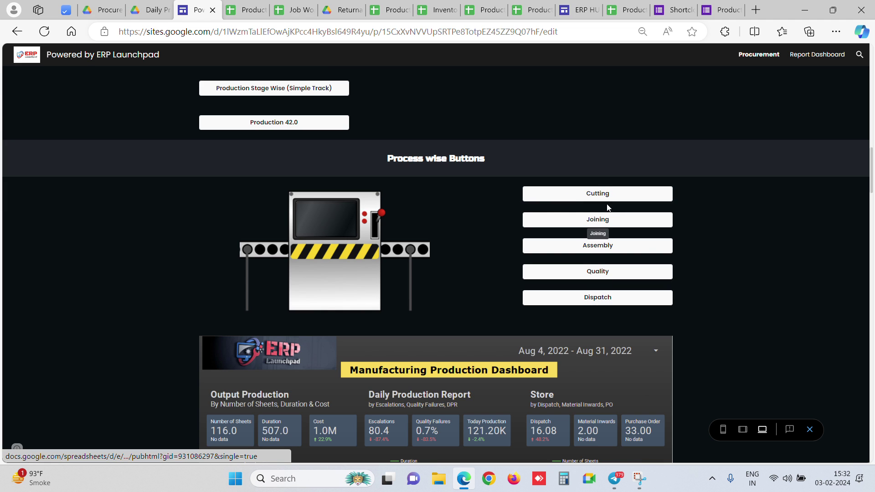
{"action": "left_click", "coordinate": [625, 3]}
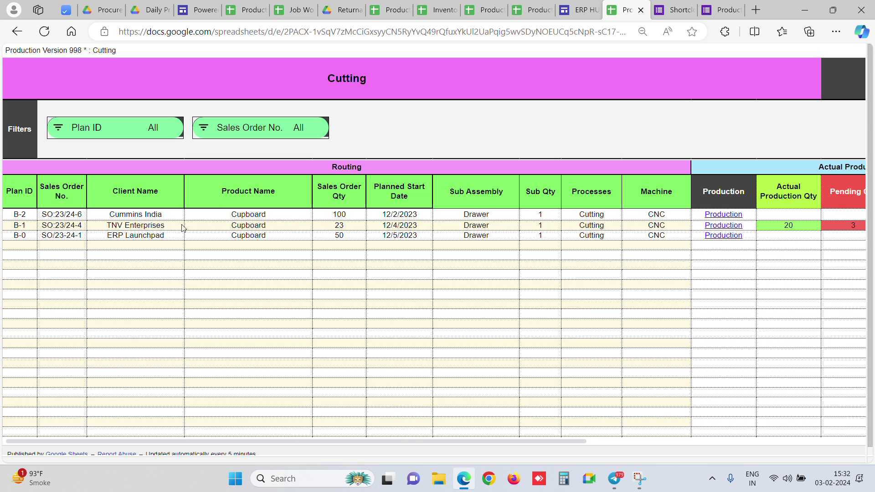
Step: Scroll the Cutting sheet right to show Actual Production and Projection, then go to the production entry form
{"action": "left_click_drag", "start_coordinate": [297, 442], "coordinate": [493, 442]}
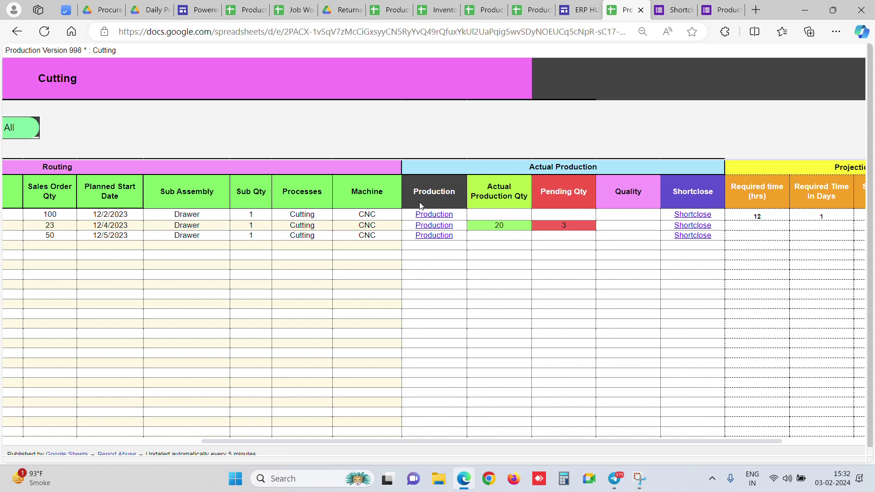
{"action": "left_click", "coordinate": [718, 8]}
{"action": "scroll", "coordinate": [408, 260], "scroll_direction": "up", "scroll_amount": 10}
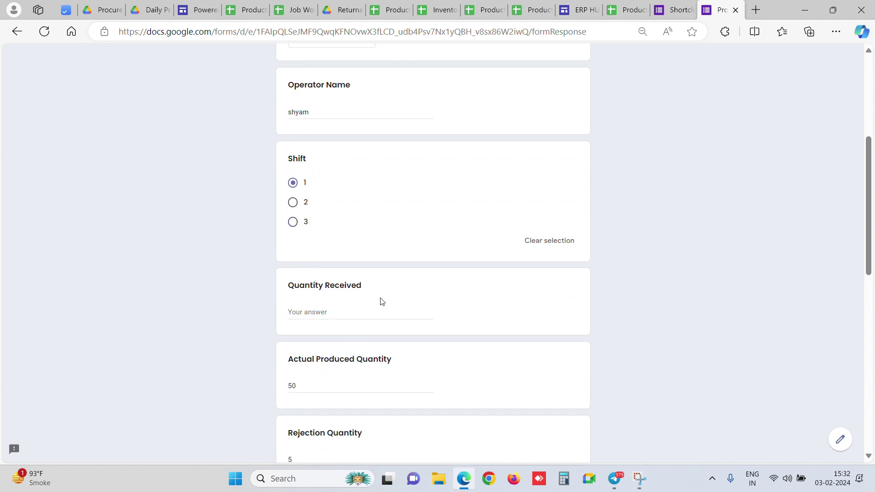
Step: Review the production form's Rejection Quantity and Actual Produced Quantity of 50, then return to the Cutting sheet
{"action": "scroll", "coordinate": [382, 302], "scroll_direction": "down", "scroll_amount": 2}
{"action": "left_click_drag", "start_coordinate": [305, 321], "coordinate": [288, 312]}
{"action": "left_click", "coordinate": [307, 386]}
{"action": "left_click", "coordinate": [316, 310]}
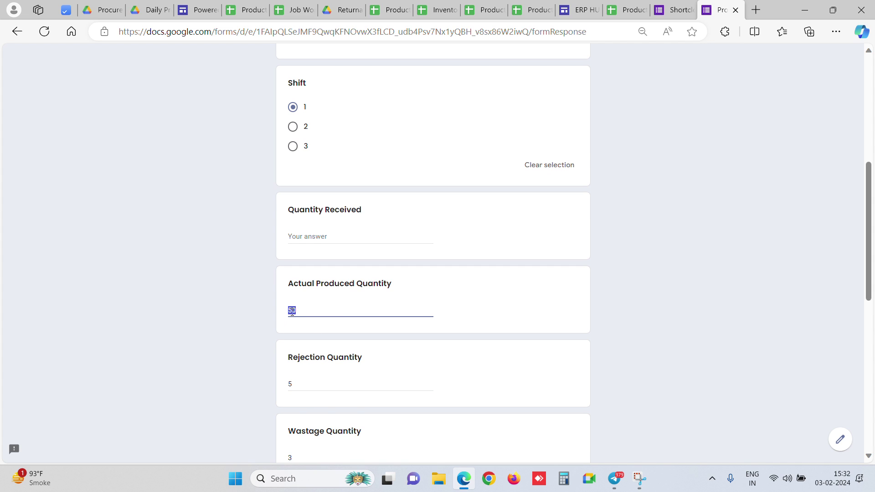
{"action": "scroll", "coordinate": [337, 311], "scroll_direction": "down", "scroll_amount": 10}
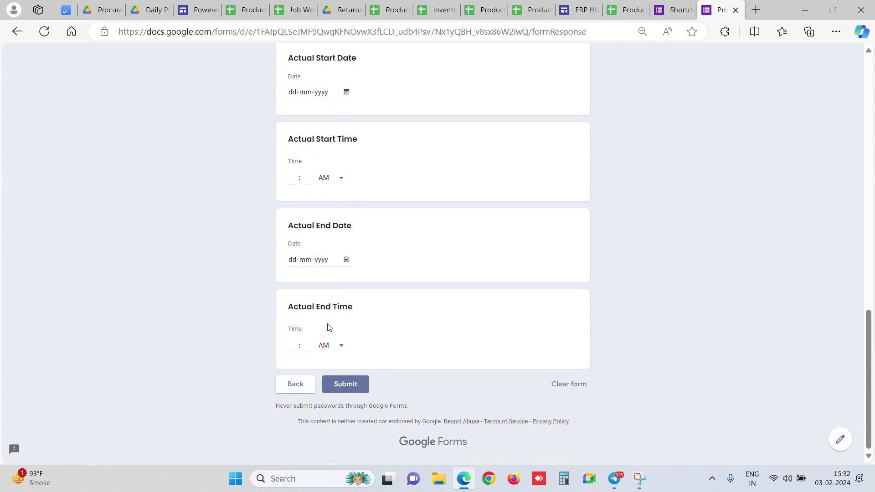
{"action": "scroll", "coordinate": [330, 326], "scroll_direction": "up", "scroll_amount": 5}
{"action": "scroll", "coordinate": [272, 210], "scroll_direction": "up", "scroll_amount": 10}
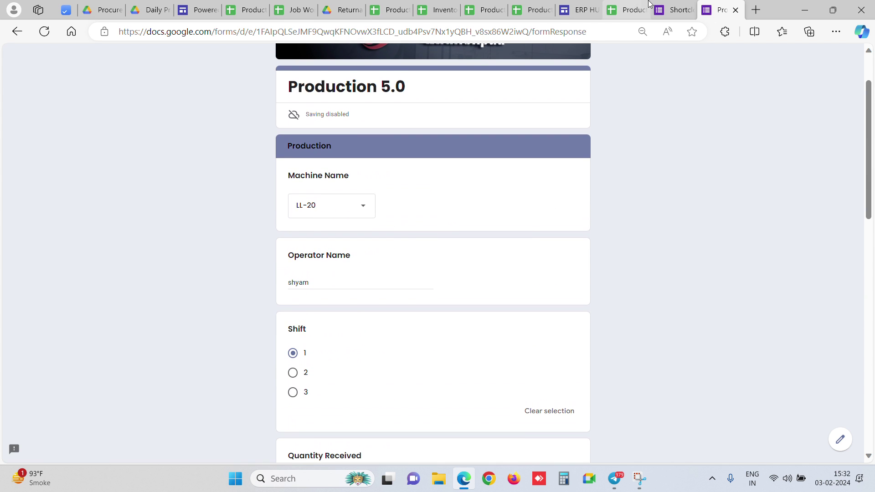
{"action": "left_click", "coordinate": [627, 10]}
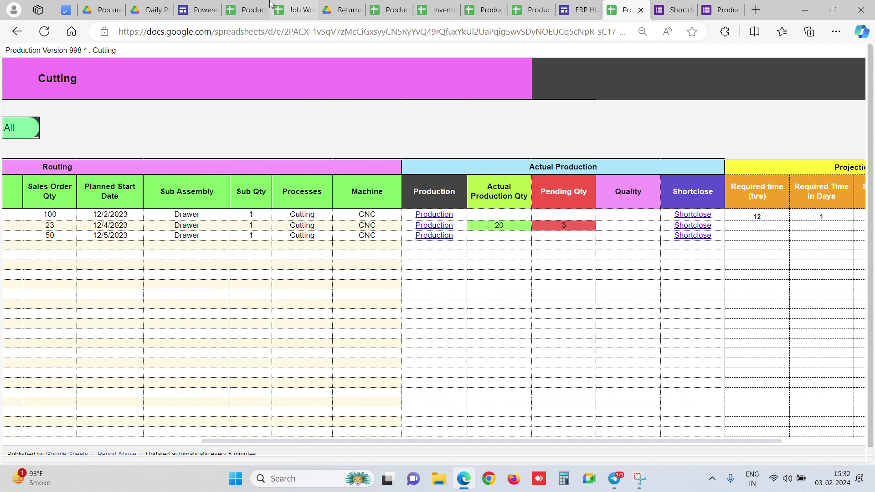
Step: In the editable Production Track sheet, select the Bending column and all stage columns to read their totals
{"action": "left_click", "coordinate": [247, 10]}
{"action": "left_click", "coordinate": [501, 298]}
{"action": "scroll", "coordinate": [444, 228], "scroll_direction": "down", "scroll_amount": 1}
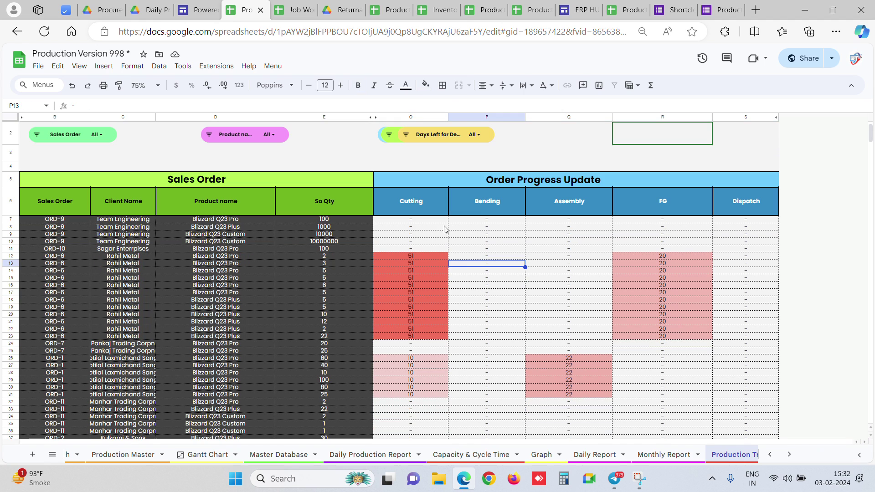
{"action": "left_click", "coordinate": [492, 206]}
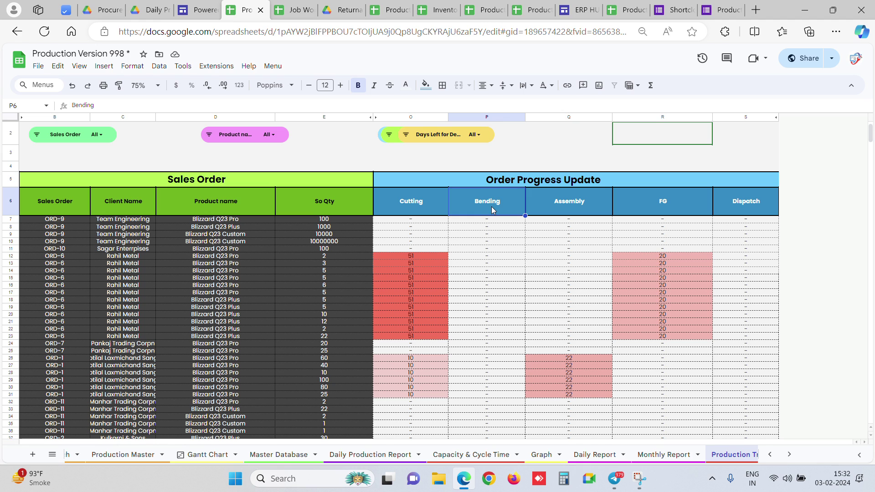
{"action": "left_click_drag", "start_coordinate": [491, 208], "coordinate": [492, 362]}
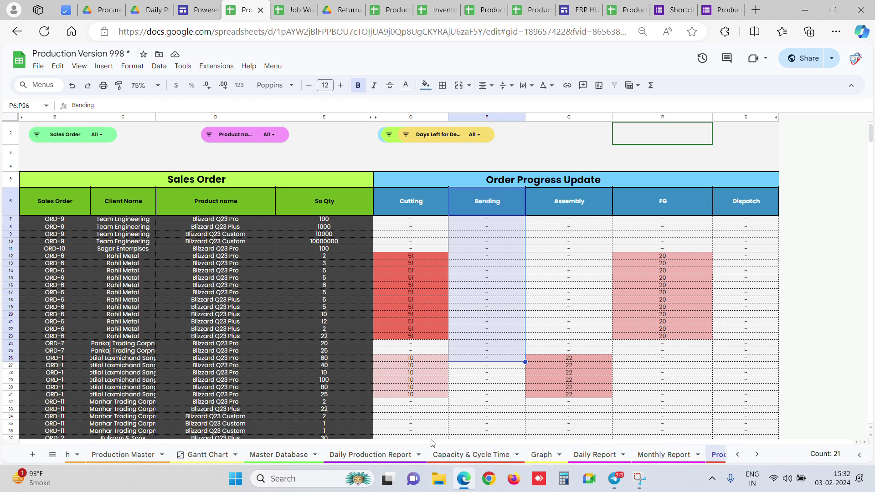
{"action": "left_click", "coordinate": [148, 275]}
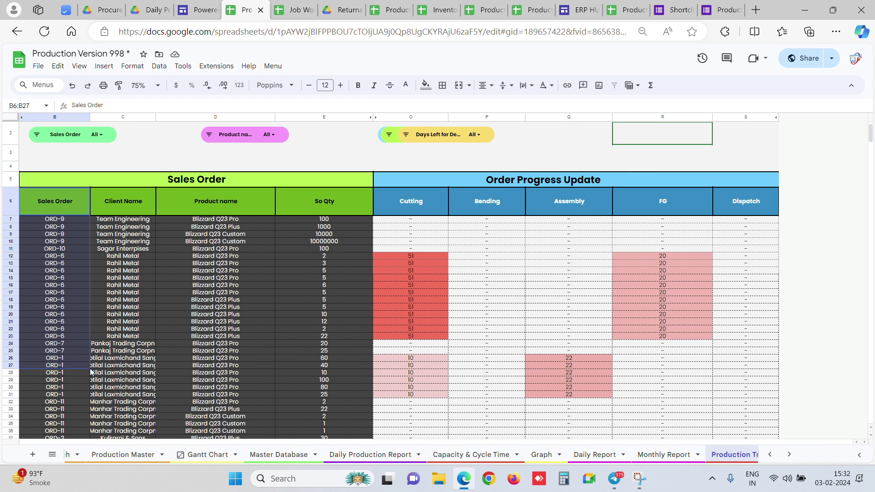
{"action": "left_click", "coordinate": [401, 207]}
{"action": "left_click_drag", "start_coordinate": [486, 217], "coordinate": [746, 369]}
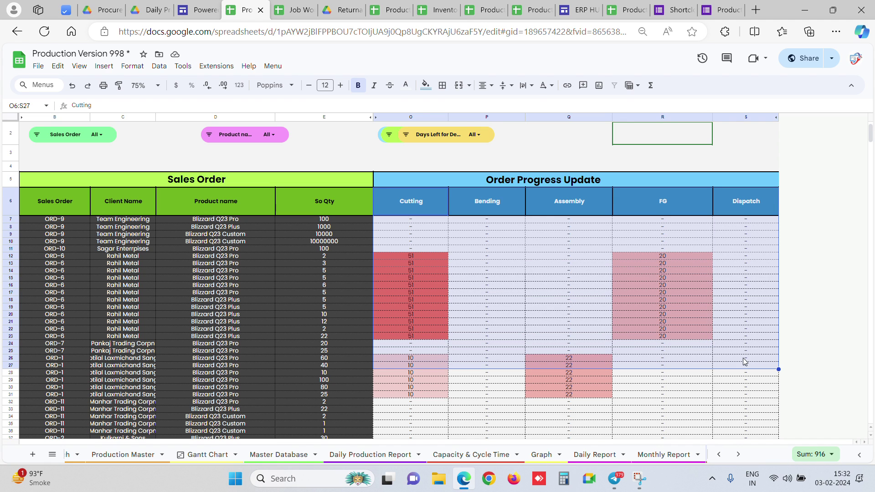
{"action": "left_click", "coordinate": [363, 160]}
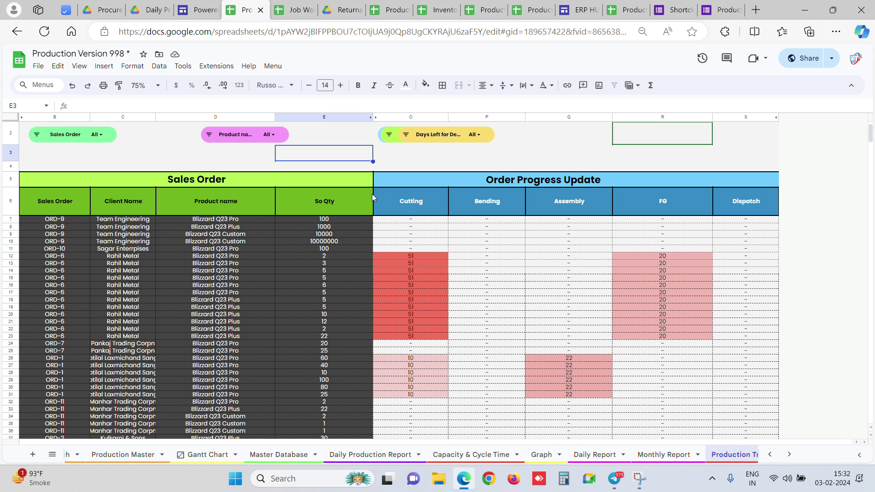
Step: Select the Cutting through Dispatch headers and total Cutting down to row 20, then go back to the ERP Launchpad site
{"action": "scroll", "coordinate": [199, 267], "scroll_direction": "up", "scroll_amount": 1}
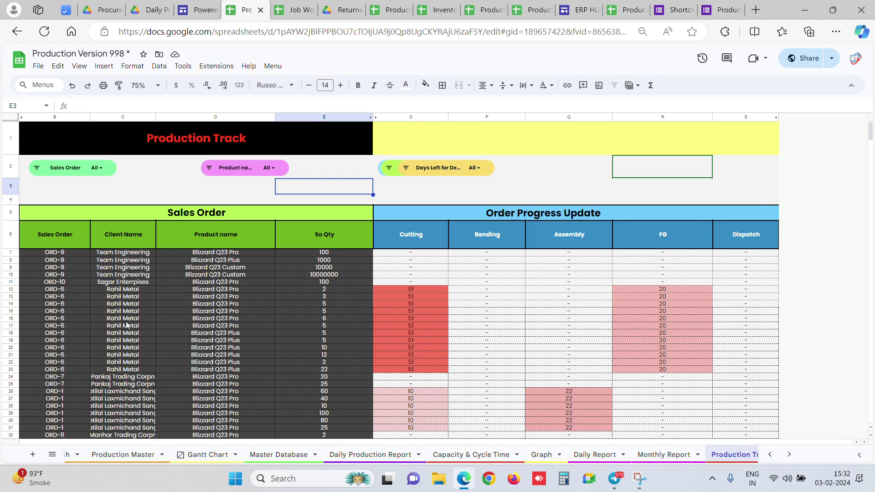
{"action": "left_click_drag", "start_coordinate": [416, 233], "coordinate": [748, 235]}
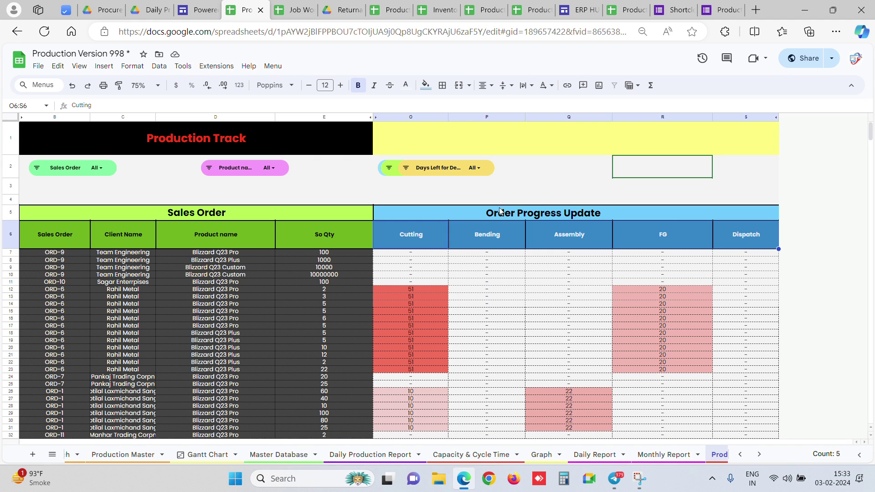
{"action": "left_click_drag", "start_coordinate": [390, 231], "coordinate": [401, 350]}
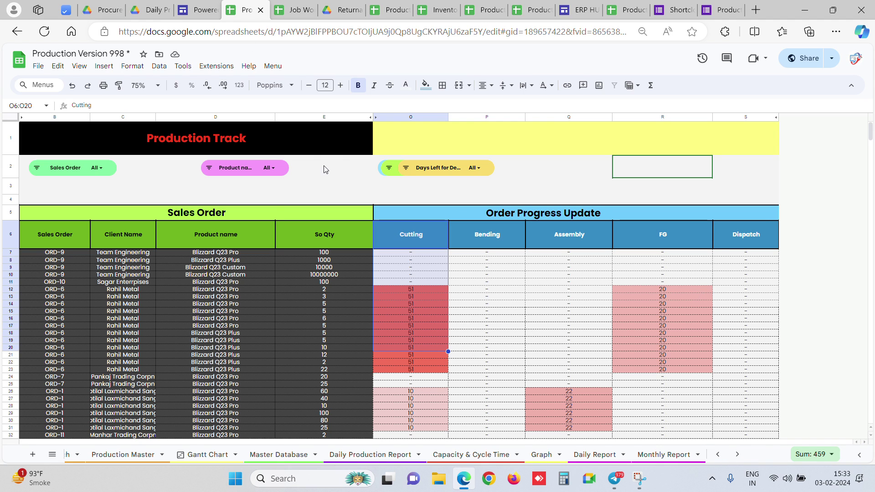
{"action": "left_click", "coordinate": [216, 4]}
{"action": "scroll", "coordinate": [488, 297], "scroll_direction": "up", "scroll_amount": 8}
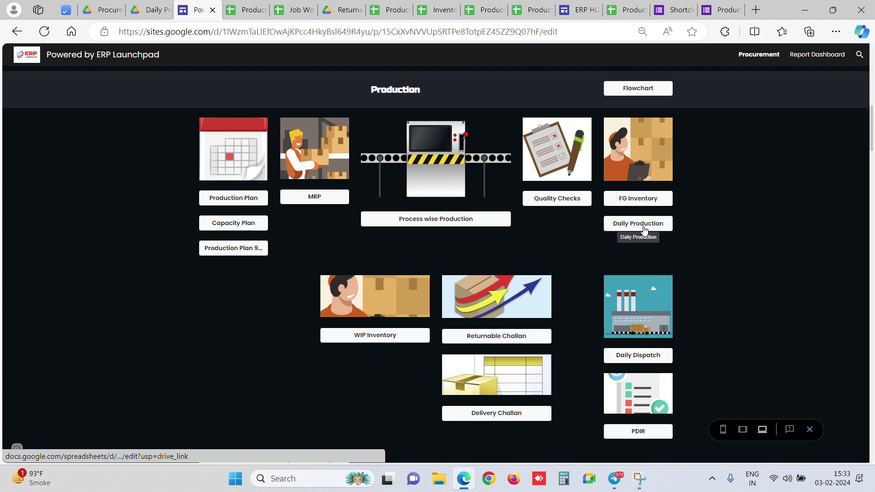
Step: Open the Daily Production spreadsheet using the button under FG Inventory
{"action": "left_click", "coordinate": [644, 230]}
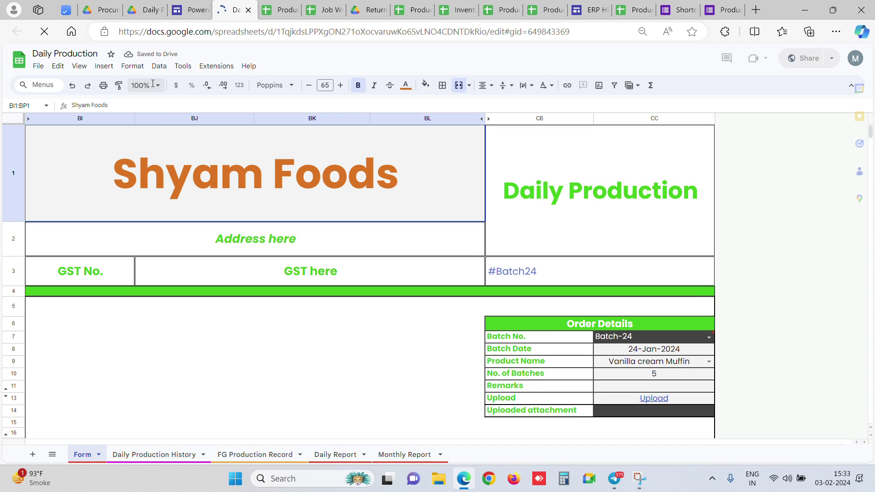
Step: Zoom the Form to 75% and set the Batch Date to 3 February 2024
{"action": "left_click", "coordinate": [153, 86]}
{"action": "left_click", "coordinate": [138, 119]}
{"action": "left_click", "coordinate": [259, 331]}
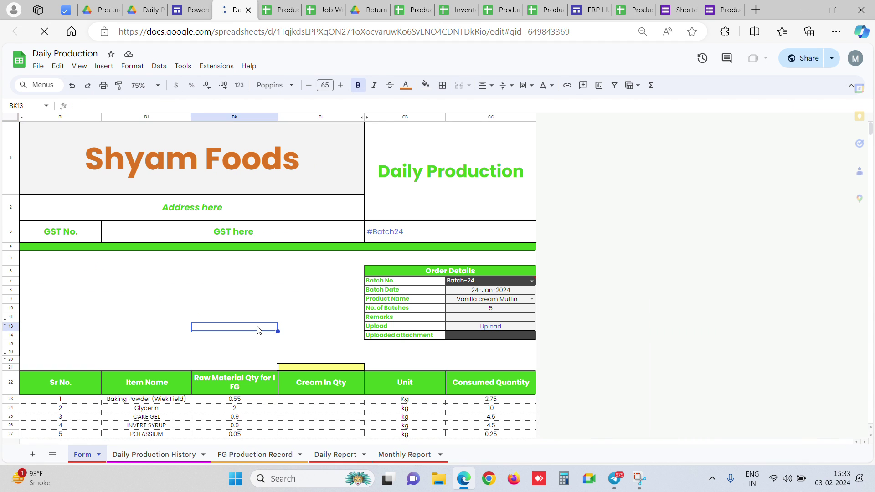
{"action": "left_click", "coordinate": [480, 292]}
{"action": "key", "text": "Delete"}
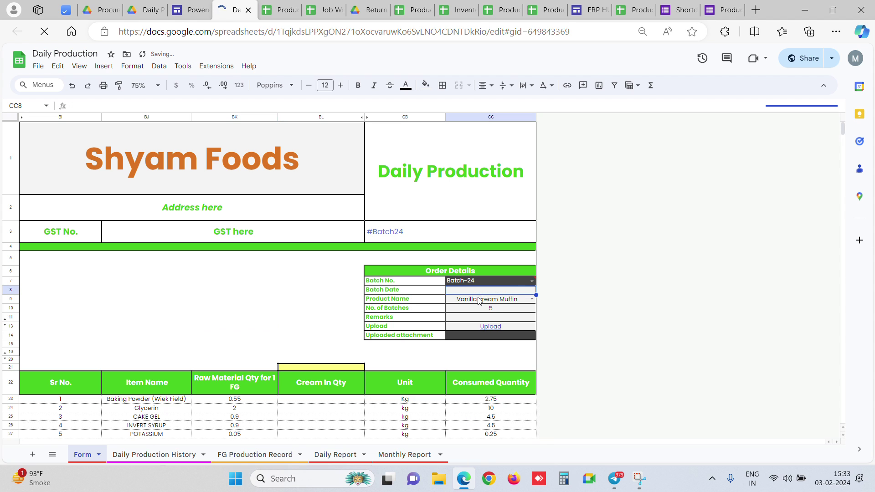
{"action": "left_click", "coordinate": [165, 294]}
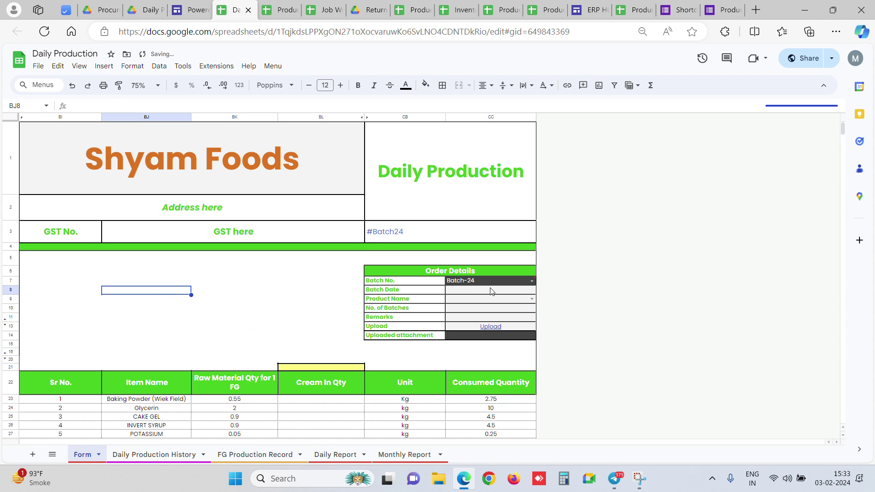
{"action": "left_click", "coordinate": [462, 290]}
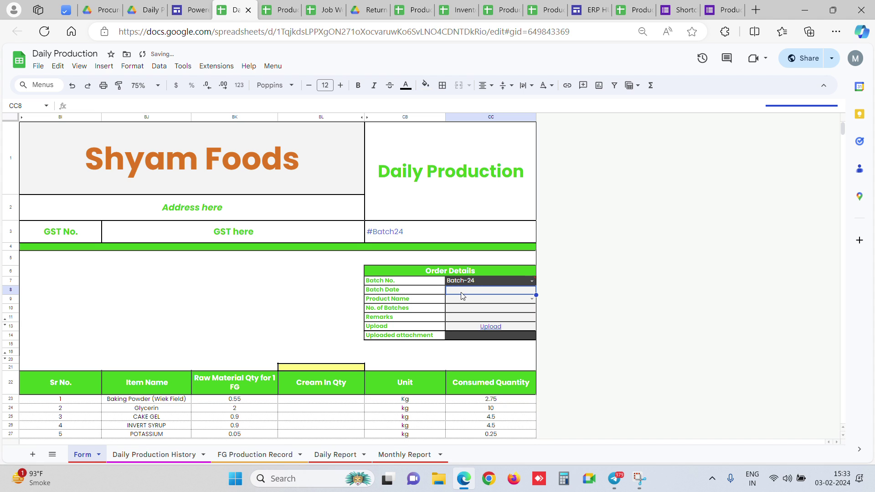
{"action": "double_click", "coordinate": [461, 293]}
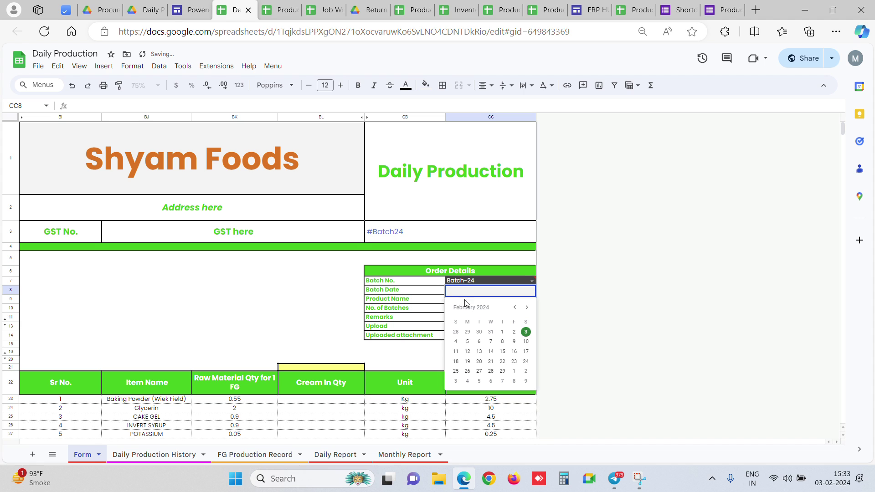
{"action": "left_click", "coordinate": [527, 332]}
Step: Choose Vanilla cream Muffin as the product and set No. of Batches to 5
{"action": "left_click", "coordinate": [529, 301]}
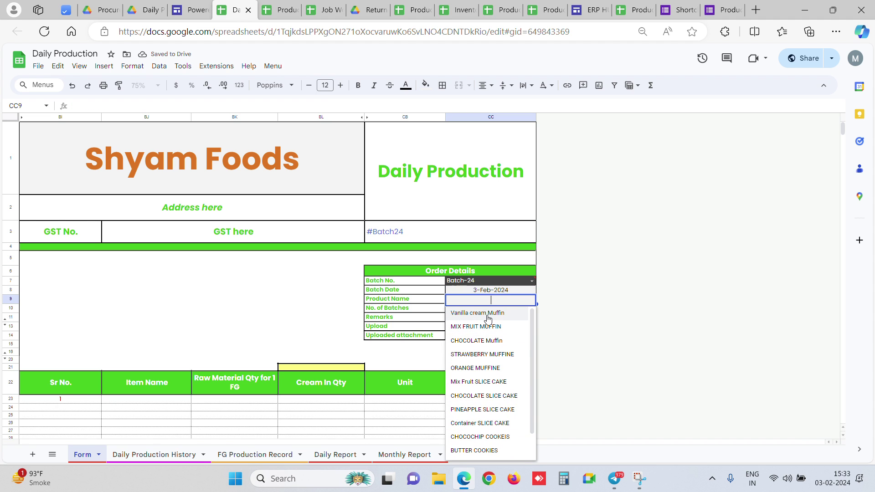
{"action": "left_click", "coordinate": [485, 315]}
{"action": "scroll", "coordinate": [199, 257], "scroll_direction": "down", "scroll_amount": 5}
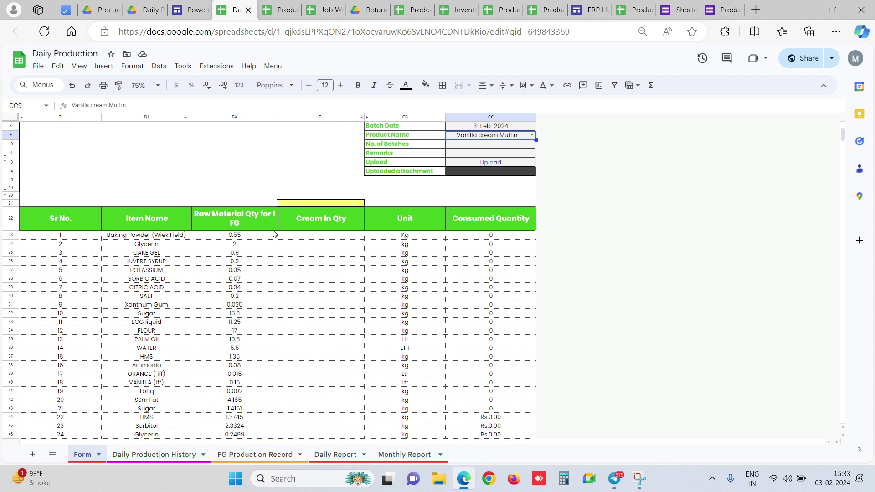
{"action": "scroll", "coordinate": [166, 209], "scroll_direction": "up", "scroll_amount": 2}
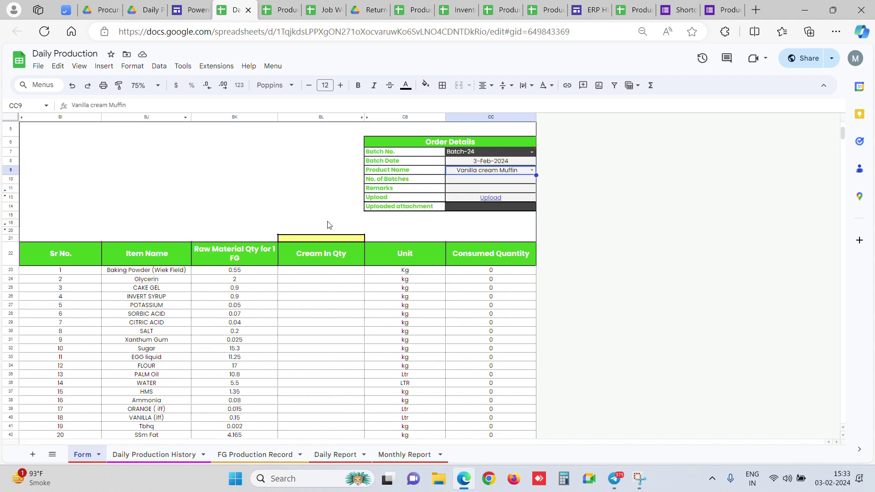
{"action": "left_click", "coordinate": [487, 182]}
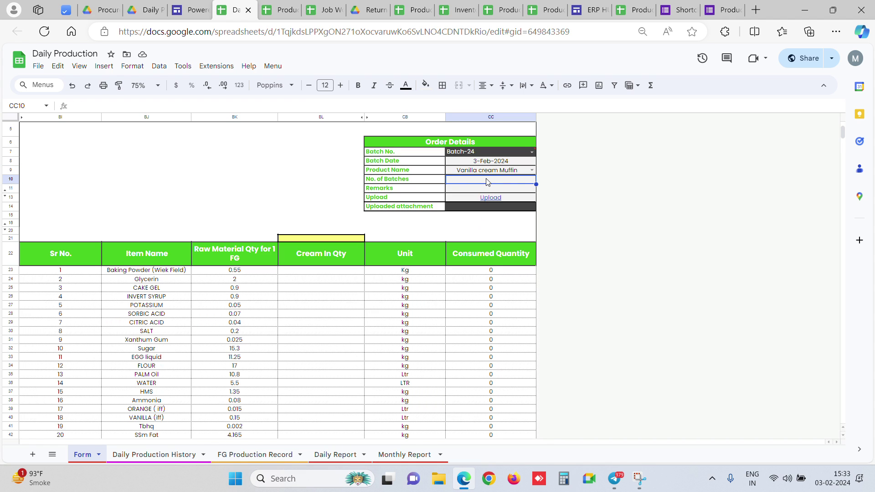
{"action": "type", "text": "5"}
{"action": "key", "text": "Return"}
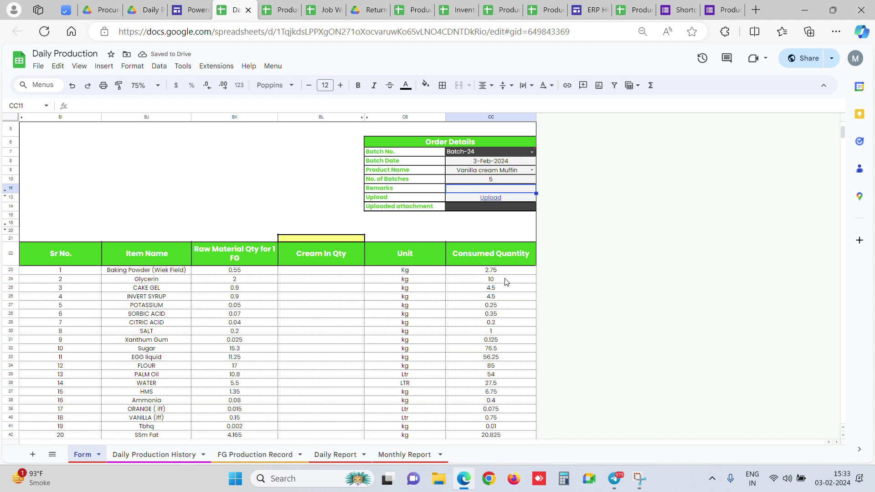
Step: Check the batch count and product, then sum the consumed ingredient quantities to 295.425
{"action": "left_click_drag", "start_coordinate": [488, 253], "coordinate": [490, 323]}
{"action": "left_click", "coordinate": [483, 232]}
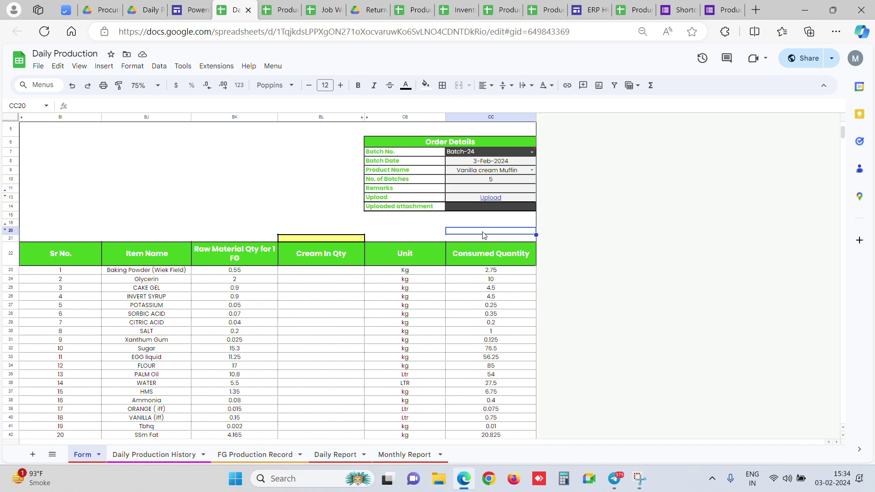
{"action": "scroll", "coordinate": [465, 159], "scroll_direction": "up", "scroll_amount": 3}
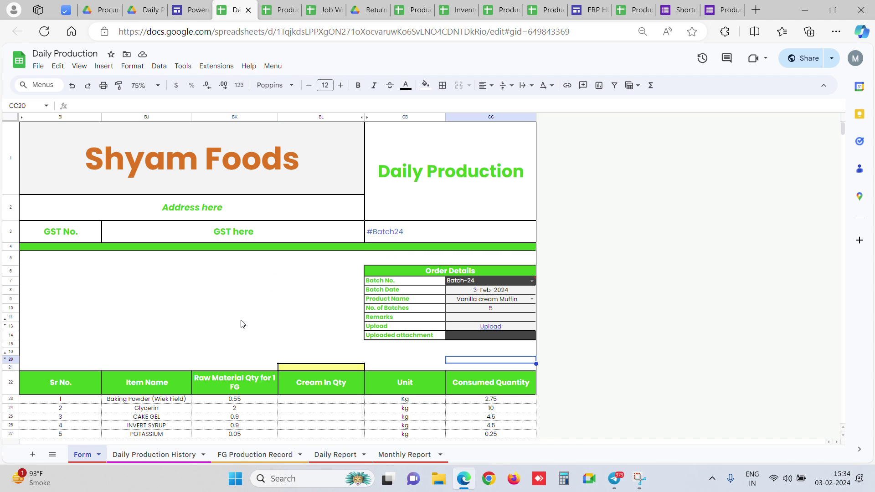
{"action": "left_click", "coordinate": [249, 300]}
{"action": "left_click", "coordinate": [490, 309]}
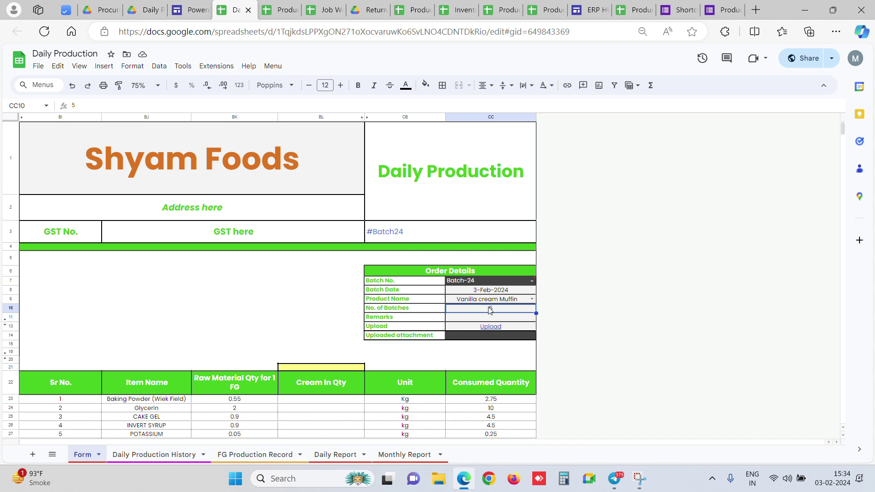
{"action": "left_click", "coordinate": [498, 300]}
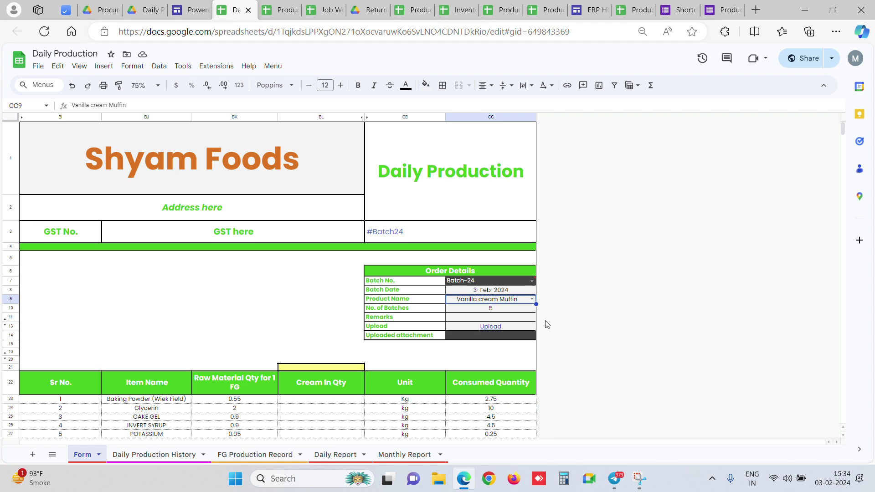
{"action": "scroll", "coordinate": [346, 283], "scroll_direction": "down", "scroll_amount": 3}
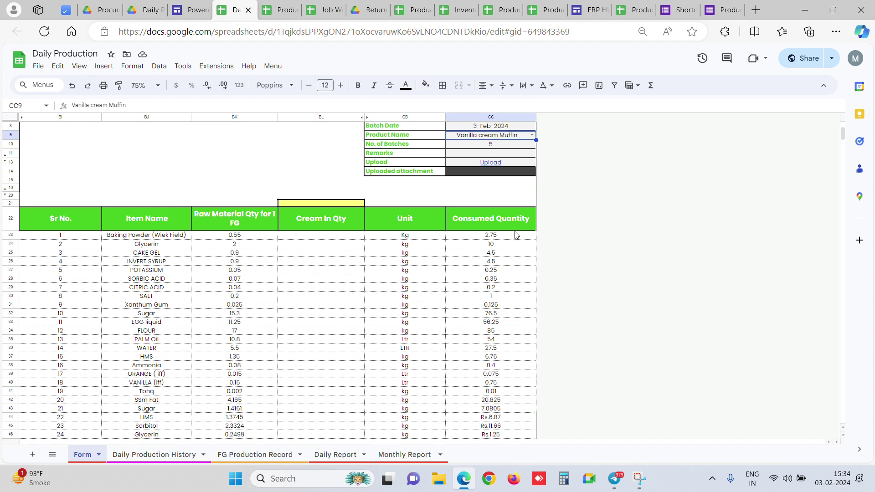
{"action": "left_click_drag", "start_coordinate": [507, 224], "coordinate": [505, 341]}
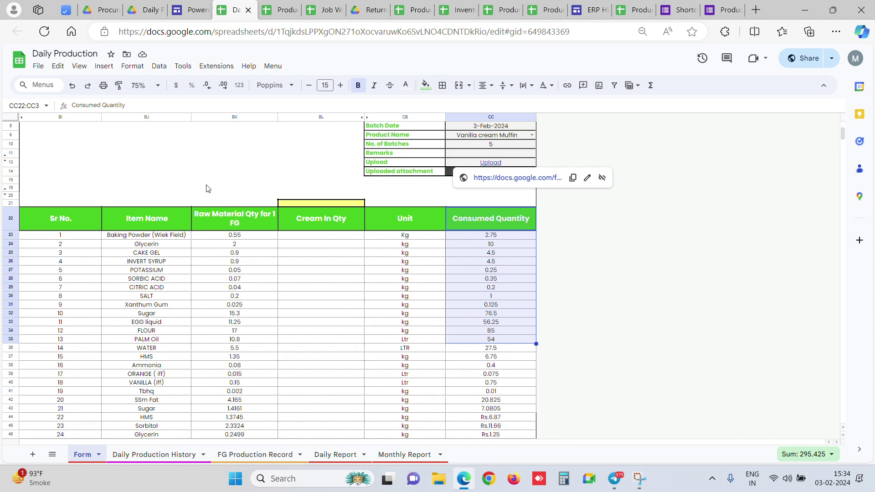
{"action": "left_click", "coordinate": [245, 166]}
Step: Review the Daily Report's Waste Percentage, Products Expected and Products Actual columns
{"action": "left_click", "coordinate": [335, 456]}
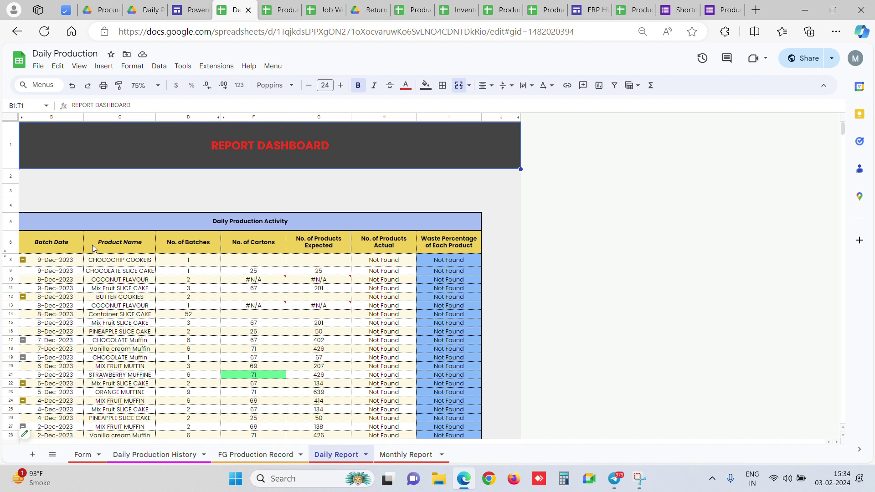
{"action": "left_click", "coordinate": [85, 455]}
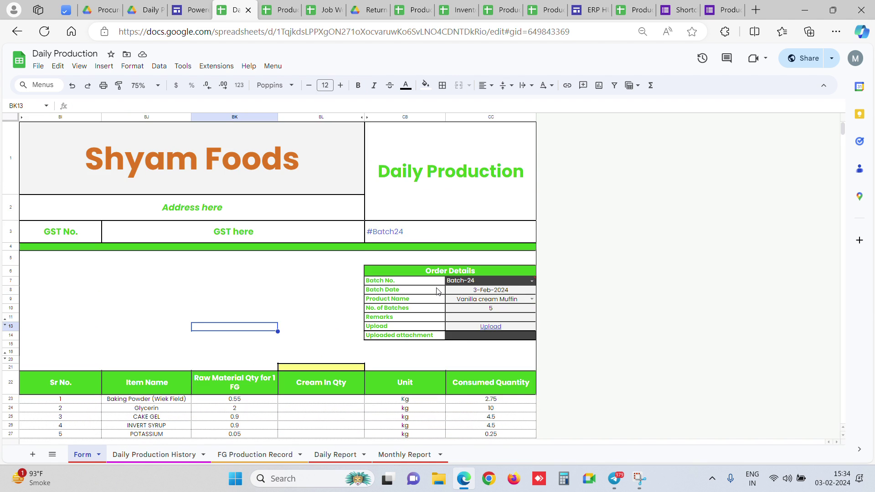
{"action": "left_click", "coordinate": [338, 455]}
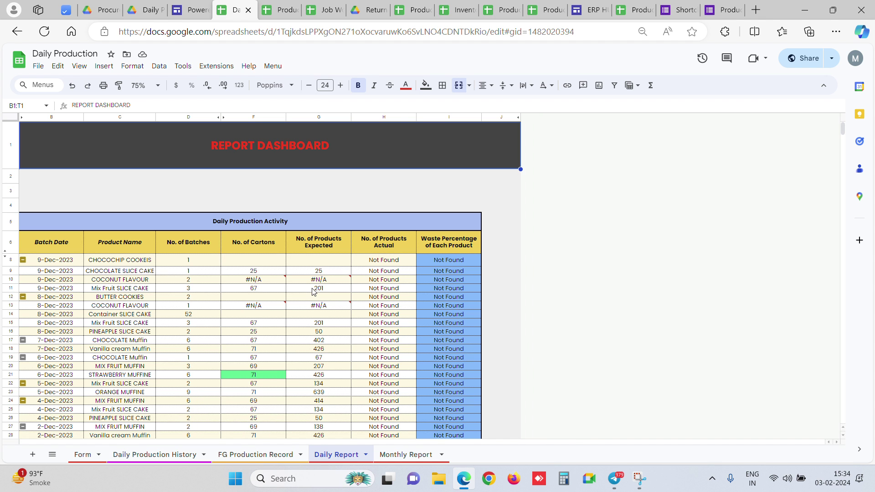
{"action": "left_click_drag", "start_coordinate": [455, 249], "coordinate": [444, 377]}
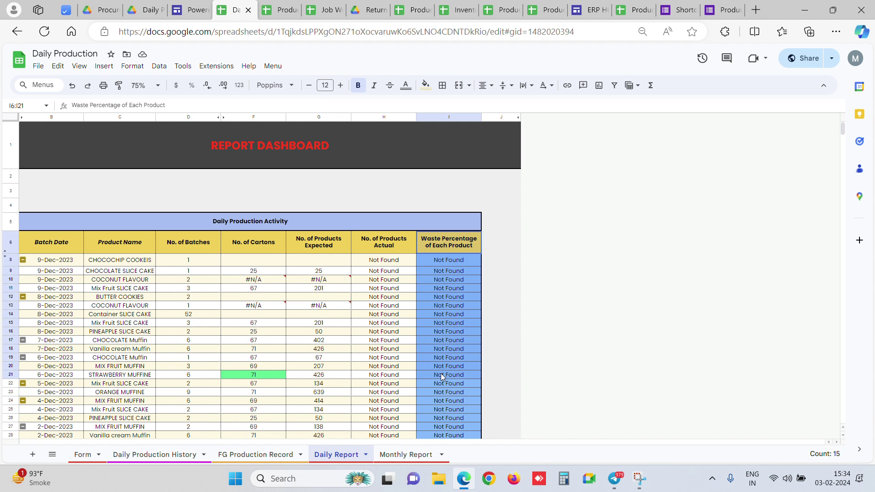
{"action": "left_click_drag", "start_coordinate": [319, 243], "coordinate": [328, 341]}
{"action": "left_click_drag", "start_coordinate": [384, 243], "coordinate": [401, 348]}
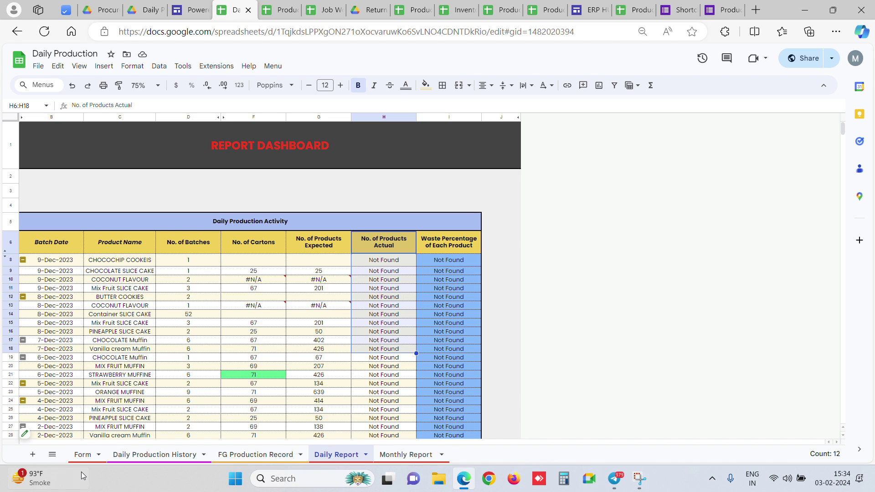
Step: Return to the production form, then go via the Sites page to Production Version 998
{"action": "left_click", "coordinate": [83, 455]}
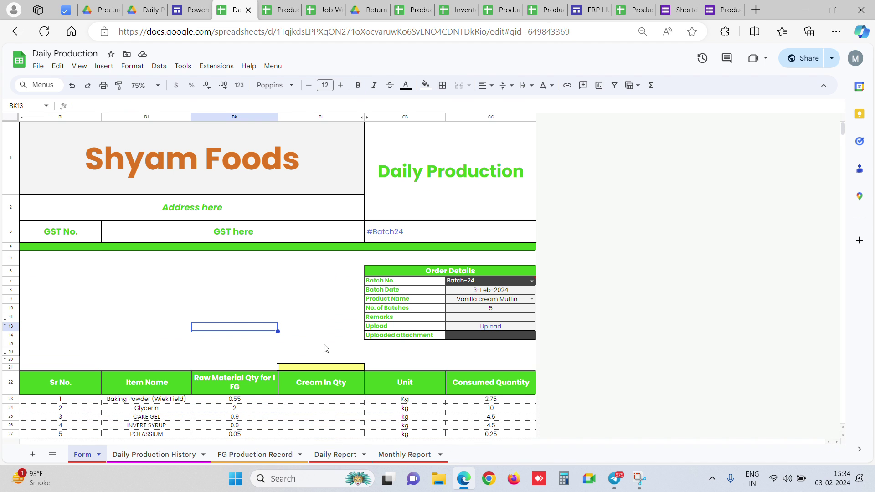
{"action": "scroll", "coordinate": [222, 336], "scroll_direction": "down", "scroll_amount": 3}
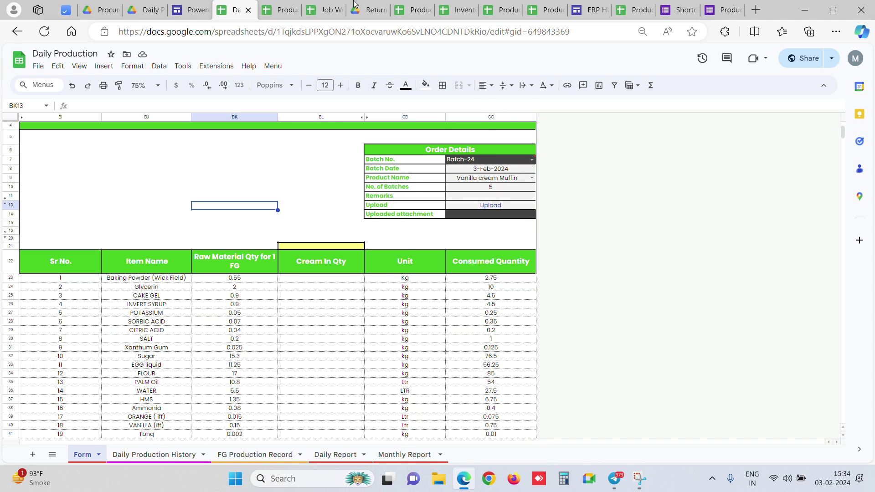
{"action": "mouse_move", "coordinate": [181, 4]}
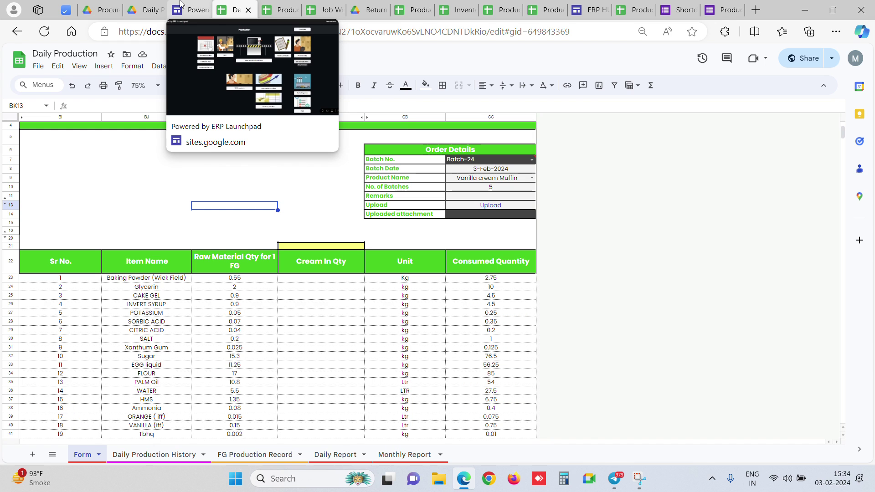
{"action": "left_click", "coordinate": [181, 4]}
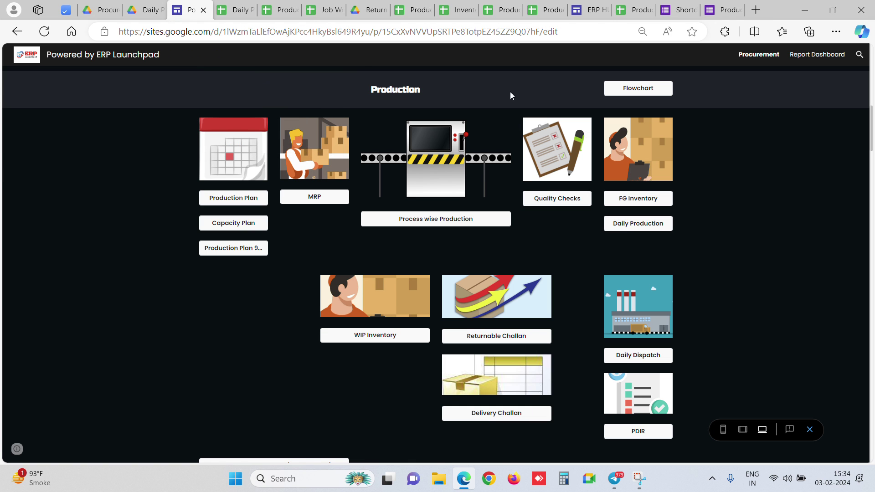
{"action": "left_click", "coordinate": [279, 5]}
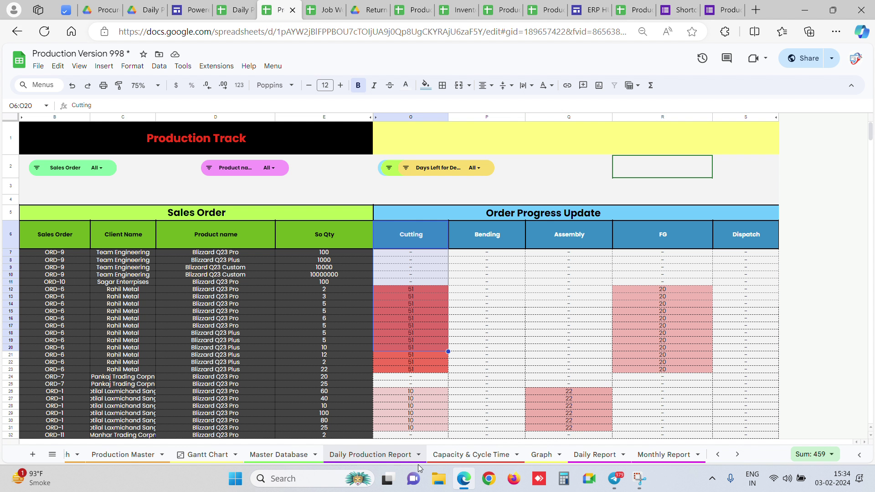
Step: Show the Daily Production Report sheet with its GRN, Issue, FG and Purchase Order tables at 90% zoom
{"action": "double_click", "coordinate": [377, 460]}
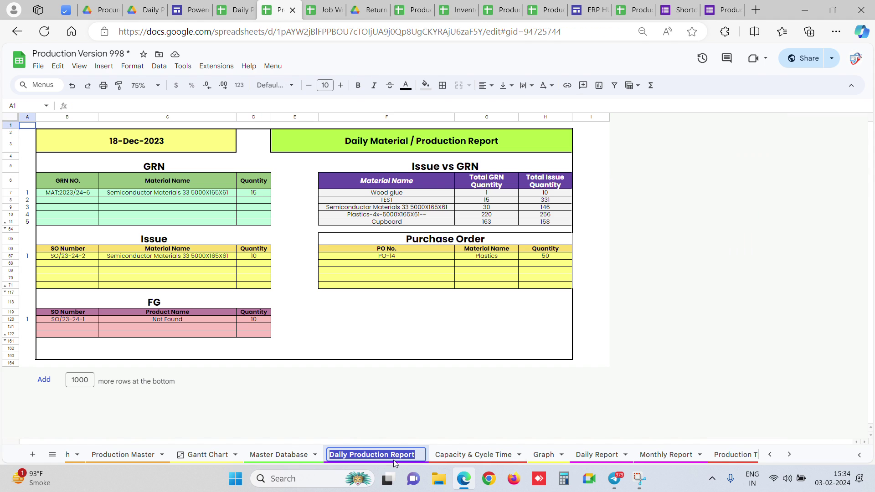
{"action": "left_click", "coordinate": [137, 86]}
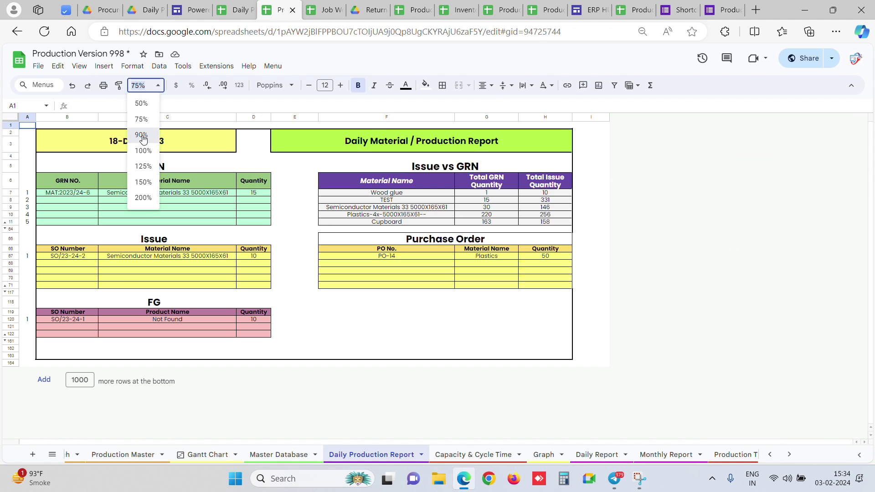
{"action": "left_click", "coordinate": [147, 133]}
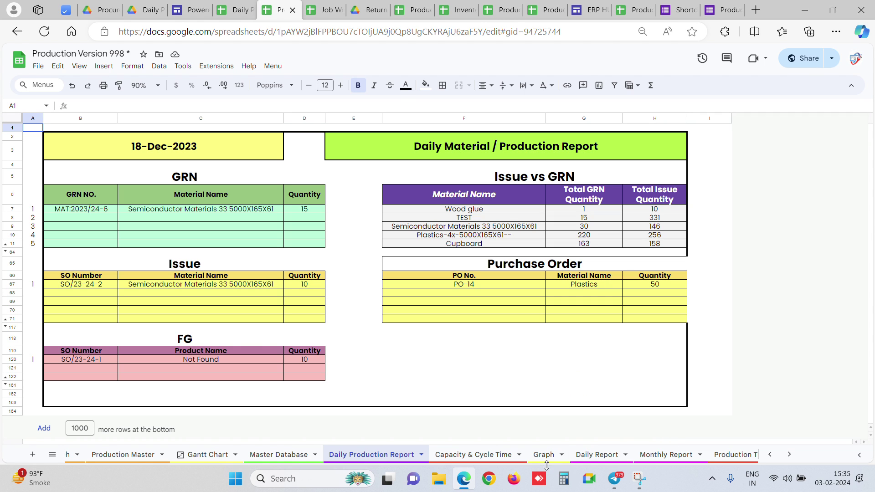
Step: View the December 2023 Gantt Chart timeline at 100%, then 150%, then open the Daily Report sheet
{"action": "left_click", "coordinate": [208, 455]}
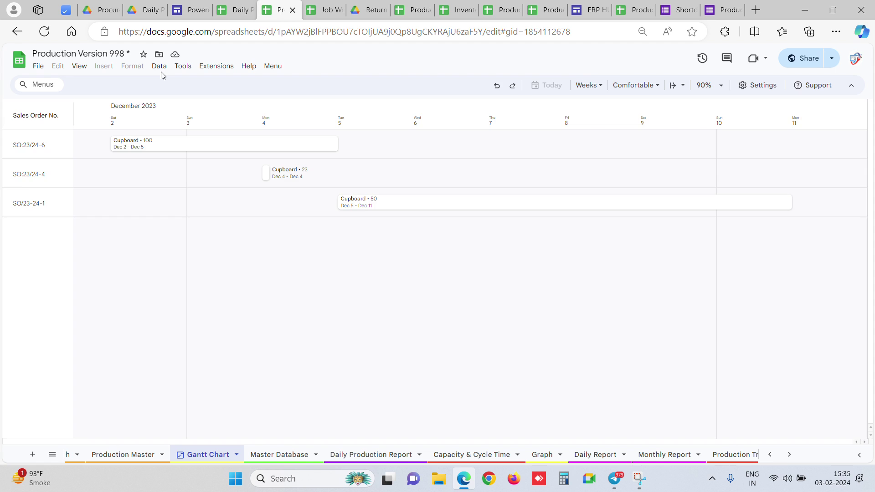
{"action": "left_click", "coordinate": [708, 89]}
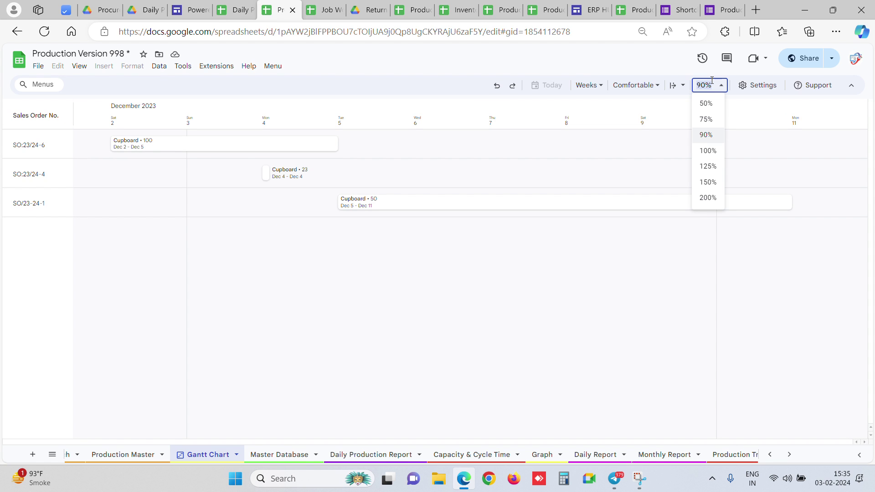
{"action": "left_click", "coordinate": [709, 152]}
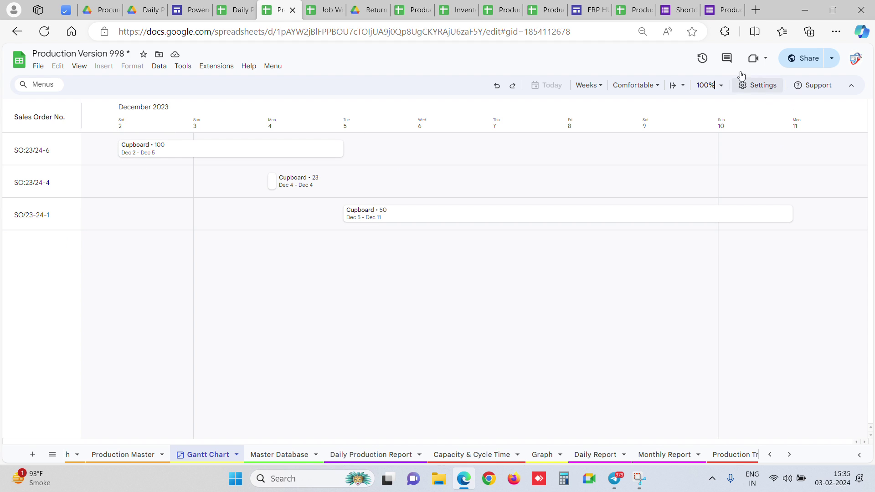
{"action": "left_click", "coordinate": [724, 89]}
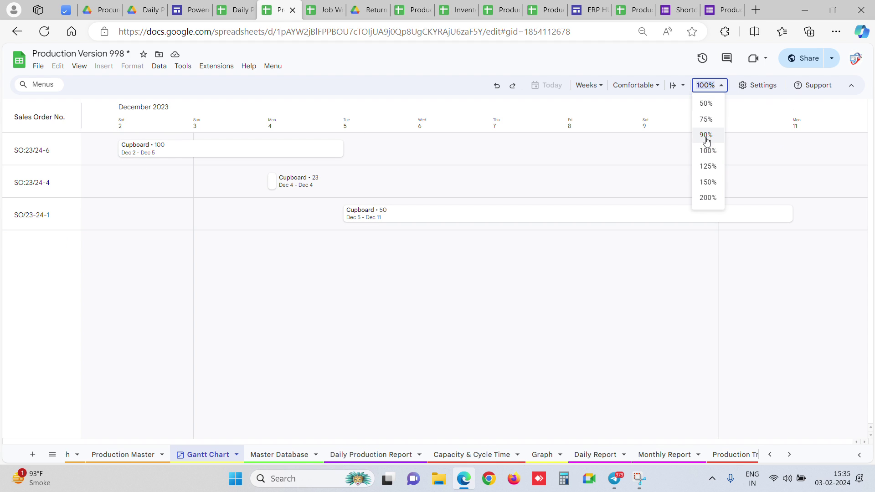
{"action": "left_click", "coordinate": [706, 180]}
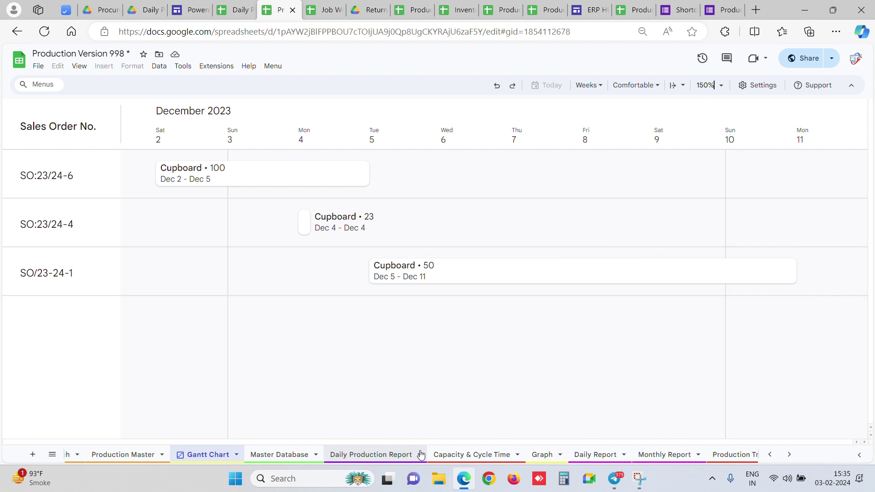
{"action": "left_click", "coordinate": [587, 462]}
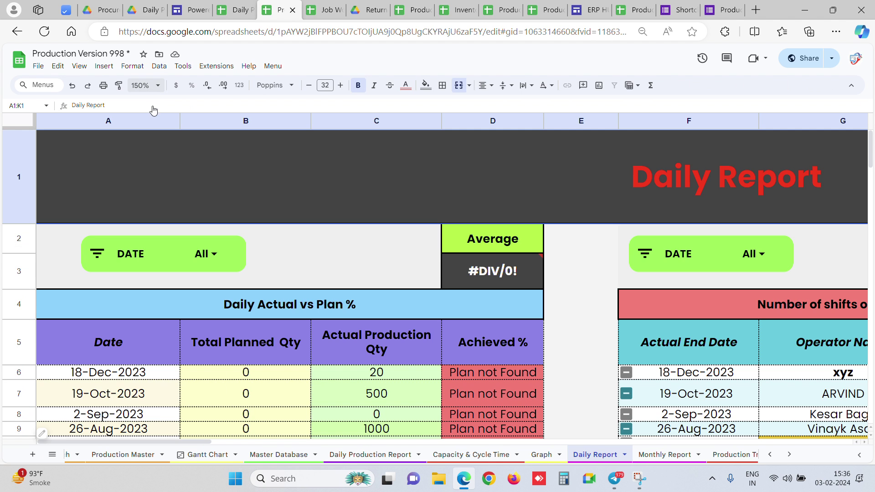
Step: Zoom the Daily Report to 75% and select the dates in the Daily Actual vs Plan table
{"action": "left_click", "coordinate": [150, 85]}
{"action": "left_click", "coordinate": [141, 119]}
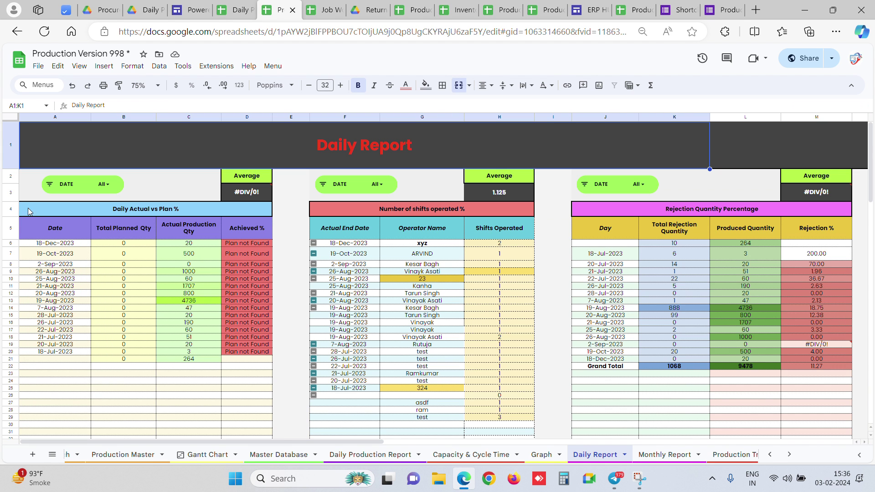
{"action": "left_click_drag", "start_coordinate": [55, 228], "coordinate": [55, 344]}
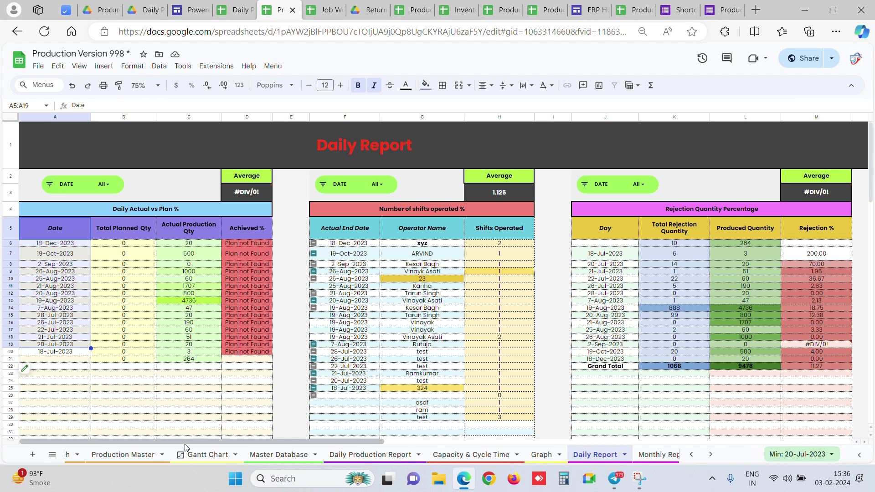
{"action": "left_click_drag", "start_coordinate": [189, 441], "coordinate": [332, 443]}
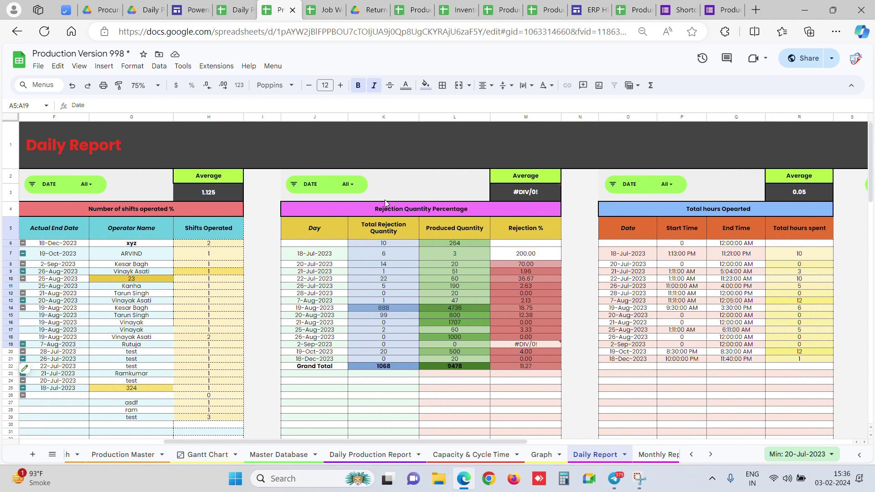
Step: Inspect the 20-Jul-2023 row's produced quantity and 70.00 rejection percentage, then open Monthly Report
{"action": "left_click", "coordinate": [319, 267]}
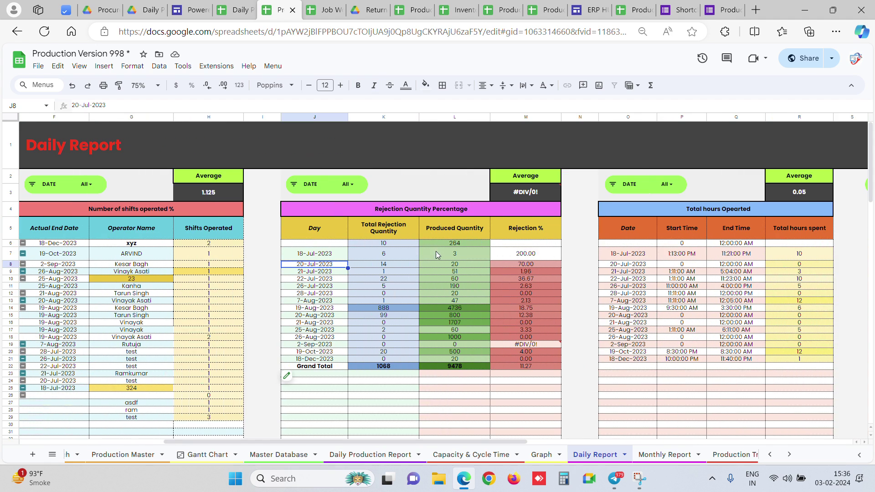
{"action": "left_click", "coordinate": [453, 266]}
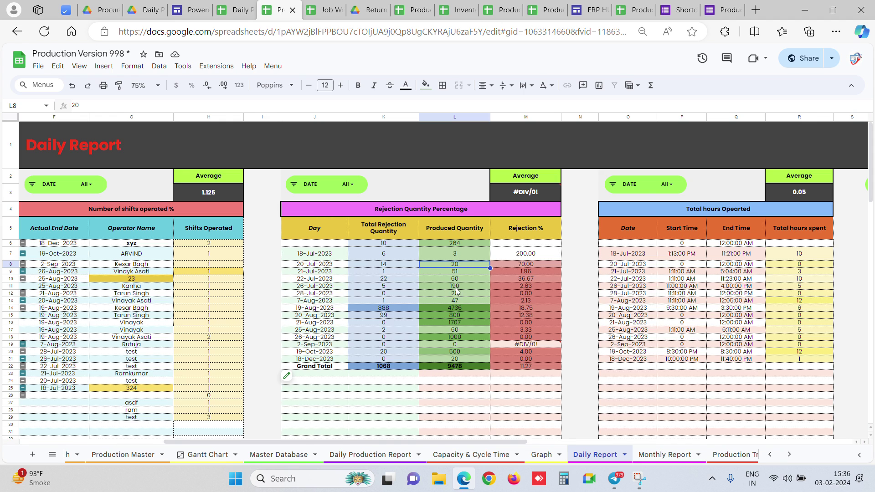
{"action": "left_click", "coordinate": [388, 267]}
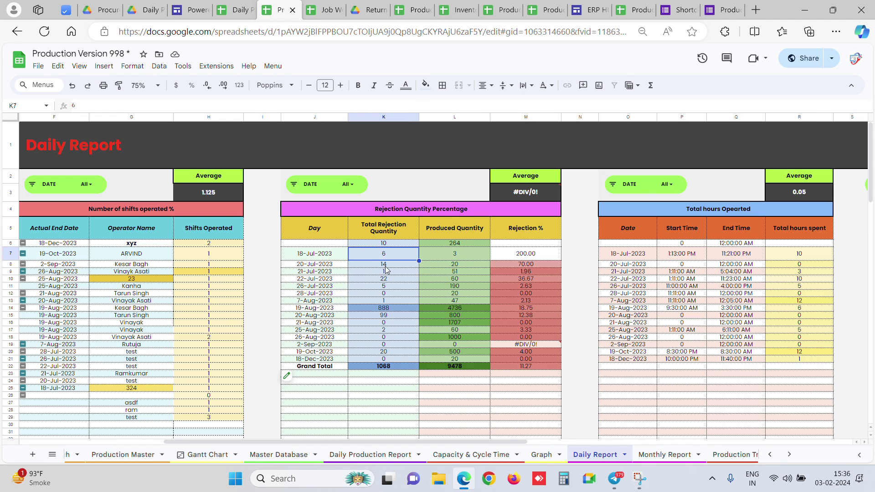
{"action": "left_click", "coordinate": [543, 265]}
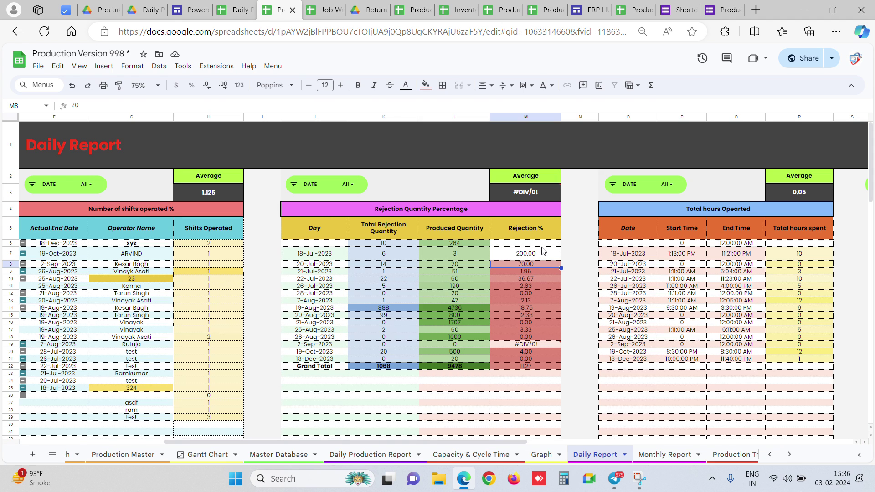
{"action": "left_click", "coordinate": [648, 441]}
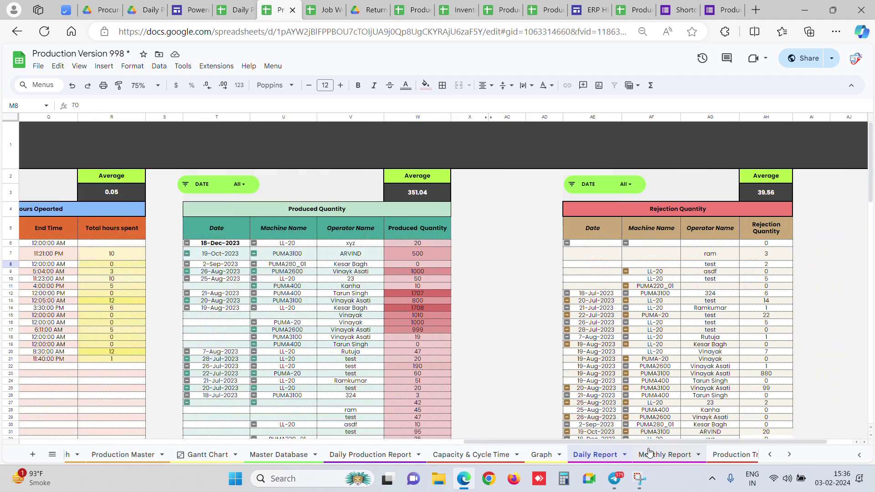
{"action": "left_click", "coordinate": [649, 452]}
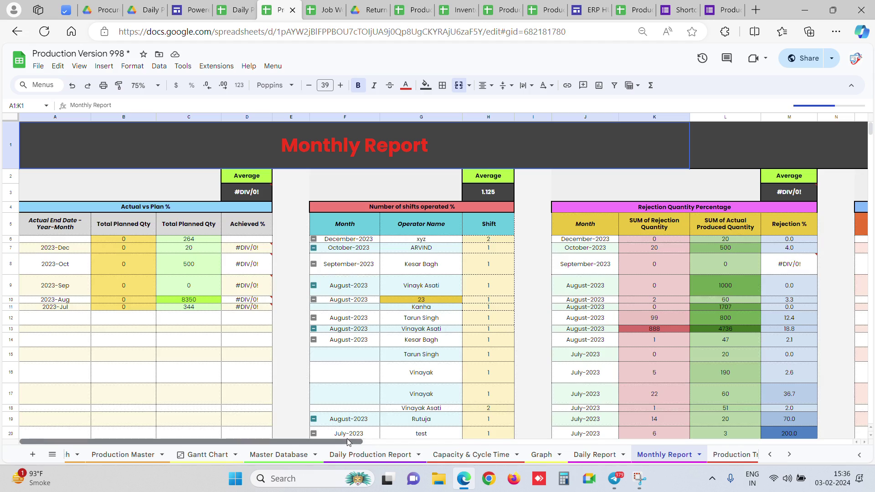
Step: Scroll across the Monthly Report, view the Graph sheet charts, then return to the ERP Launchpad dashboard
{"action": "left_click_drag", "start_coordinate": [348, 442], "coordinate": [474, 447]}
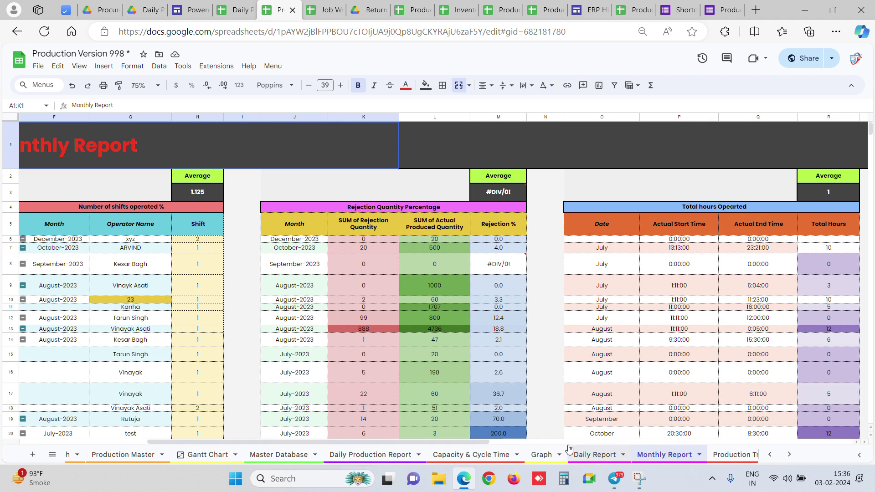
{"action": "left_click", "coordinate": [548, 455]}
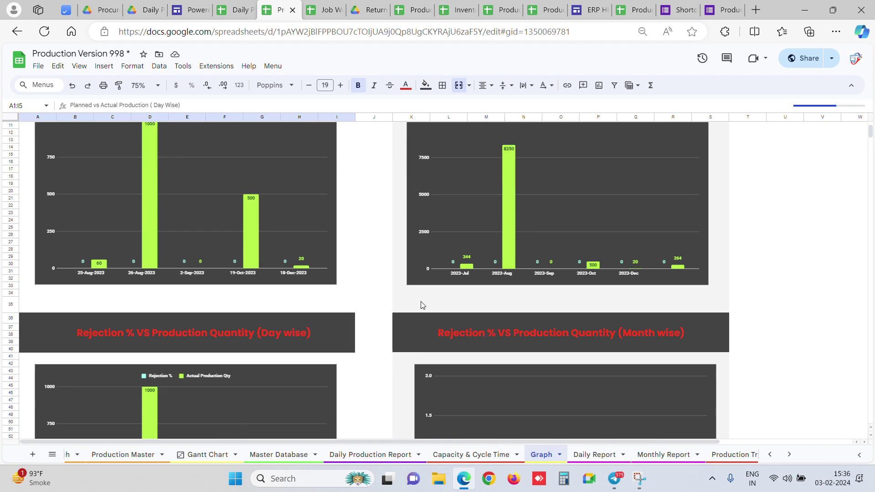
{"action": "left_click", "coordinate": [189, 10]}
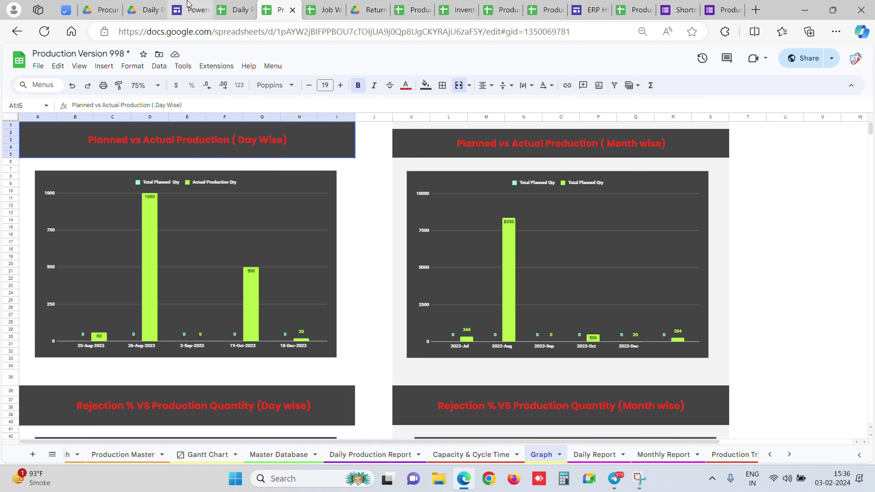
{"action": "scroll", "coordinate": [734, 262], "scroll_direction": "down", "scroll_amount": 4}
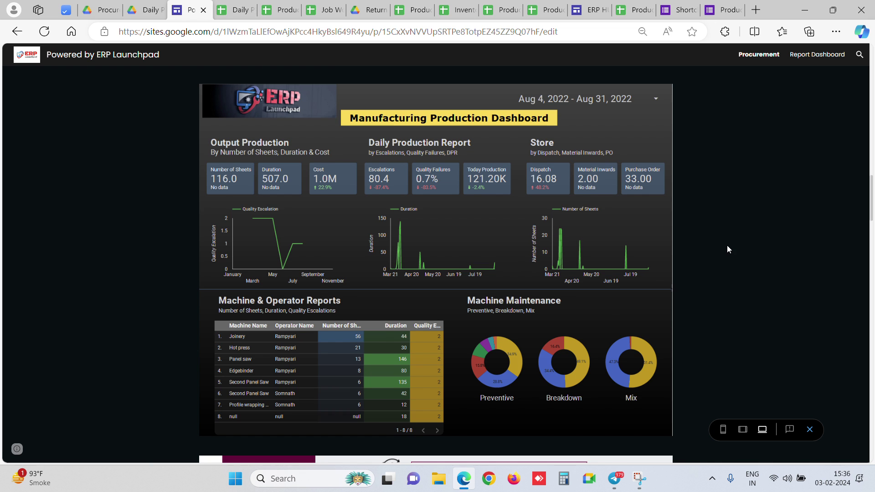
Step: Scroll through the production, rejection and lead charts, then back up to the Production tiles
{"action": "scroll", "coordinate": [726, 245], "scroll_direction": "down", "scroll_amount": 15}
{"action": "scroll", "coordinate": [727, 245], "scroll_direction": "up", "scroll_amount": 6}
{"action": "scroll", "coordinate": [743, 251], "scroll_direction": "down", "scroll_amount": 15}
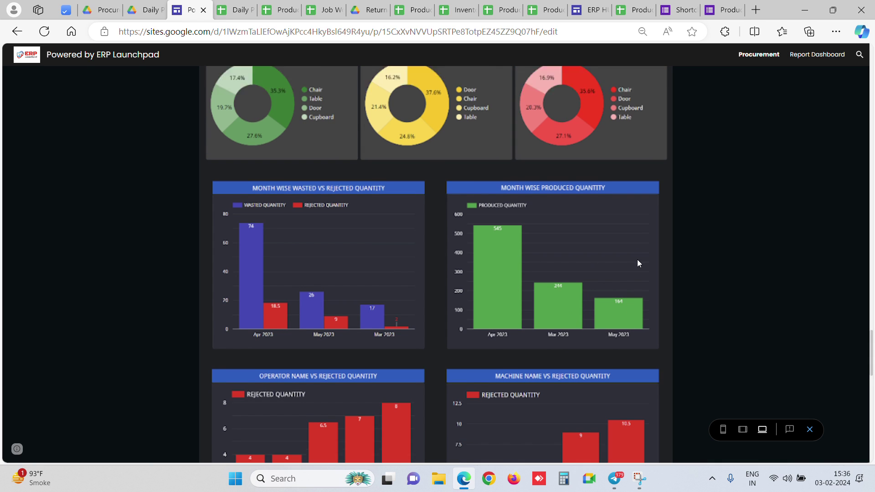
{"action": "scroll", "coordinate": [590, 254], "scroll_direction": "down", "scroll_amount": 1}
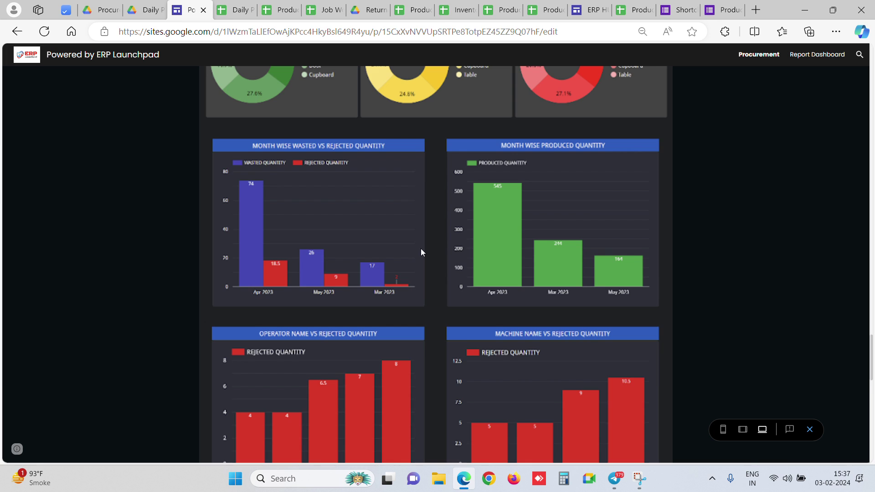
{"action": "scroll", "coordinate": [421, 251], "scroll_direction": "down", "scroll_amount": 2}
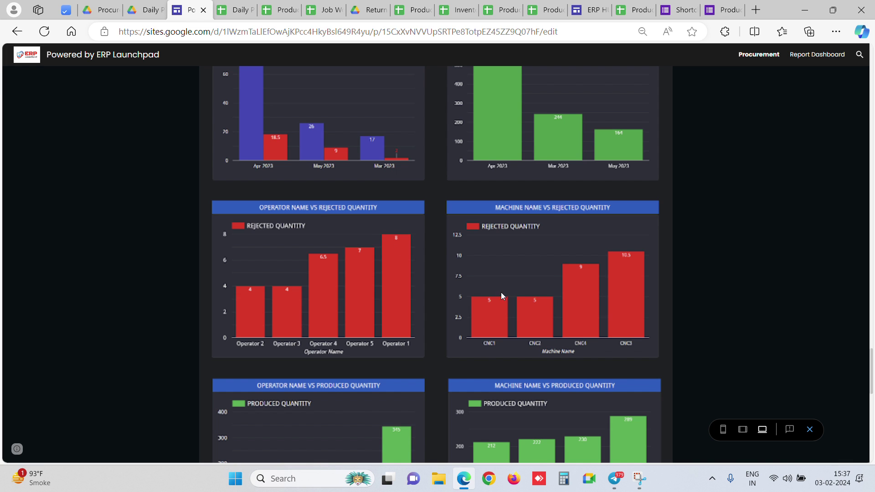
{"action": "scroll", "coordinate": [686, 242], "scroll_direction": "down", "scroll_amount": 3}
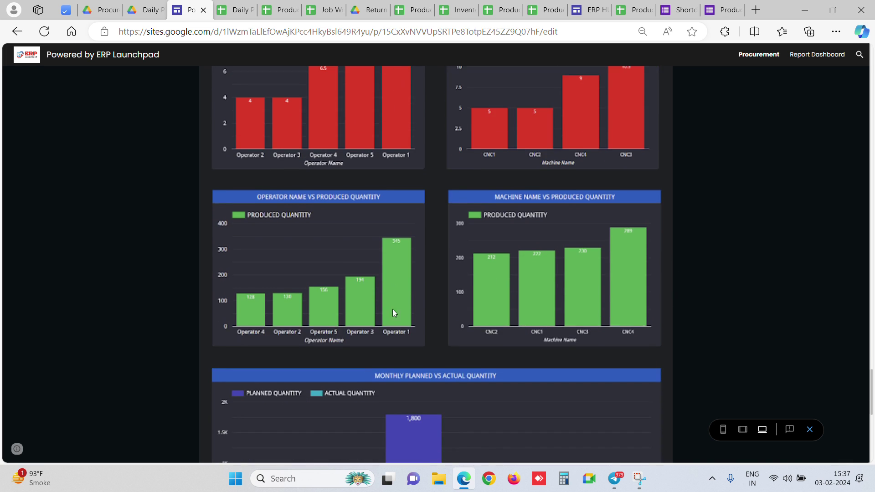
{"action": "scroll", "coordinate": [352, 271], "scroll_direction": "down", "scroll_amount": 5}
{"action": "scroll", "coordinate": [353, 273], "scroll_direction": "up", "scroll_amount": 3}
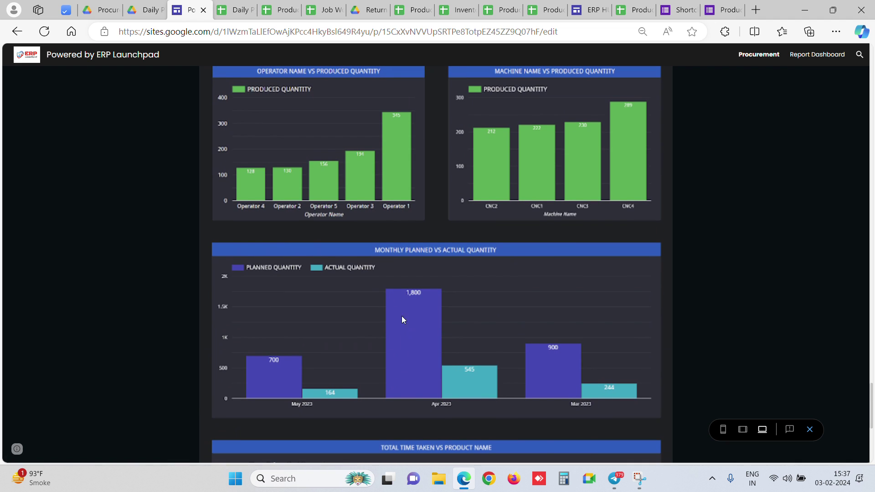
{"action": "scroll", "coordinate": [798, 235], "scroll_direction": "down", "scroll_amount": 20}
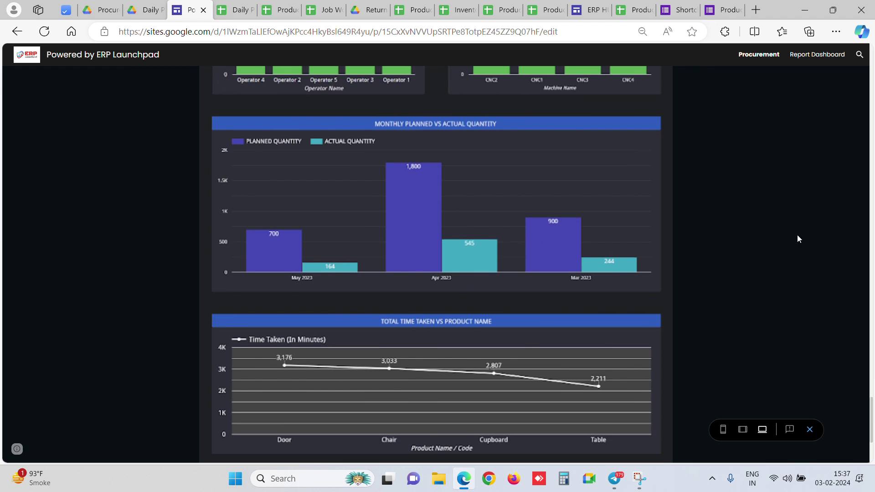
{"action": "scroll", "coordinate": [763, 269], "scroll_direction": "up", "scroll_amount": 10}
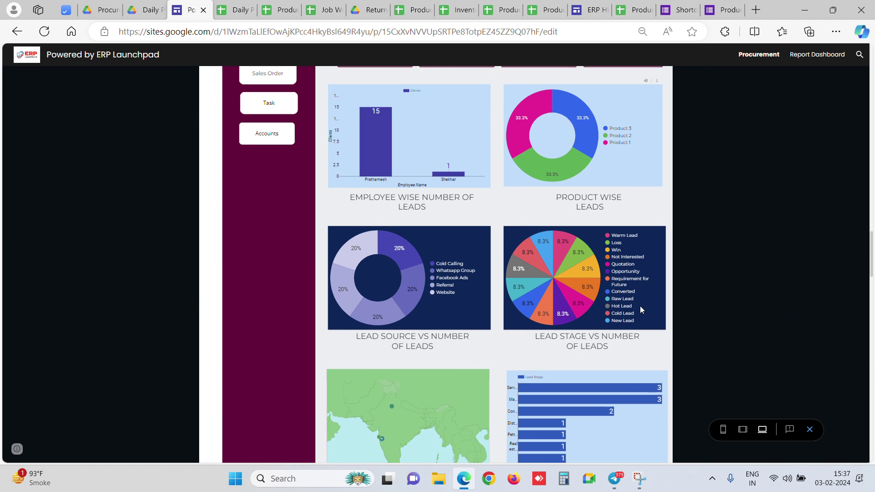
{"action": "scroll", "coordinate": [717, 268], "scroll_direction": "up", "scroll_amount": 15}
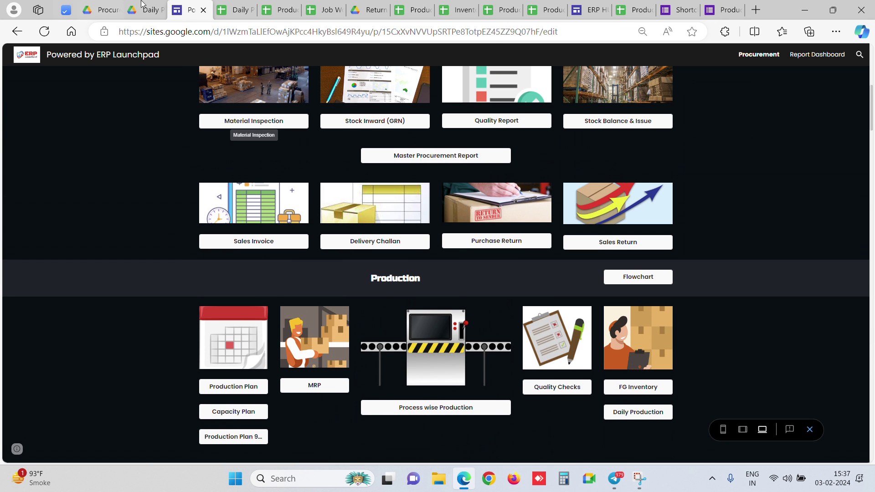
Step: Look over the Production Version 998, Daily Production and Job Work Challan spreadsheets
{"action": "left_click", "coordinate": [278, 9]}
{"action": "left_click", "coordinate": [225, 4]}
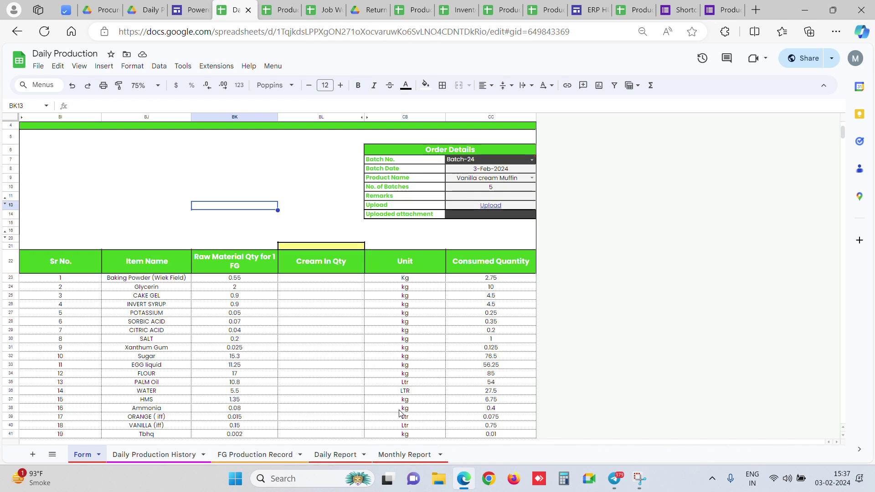
{"action": "left_click", "coordinate": [325, 5]}
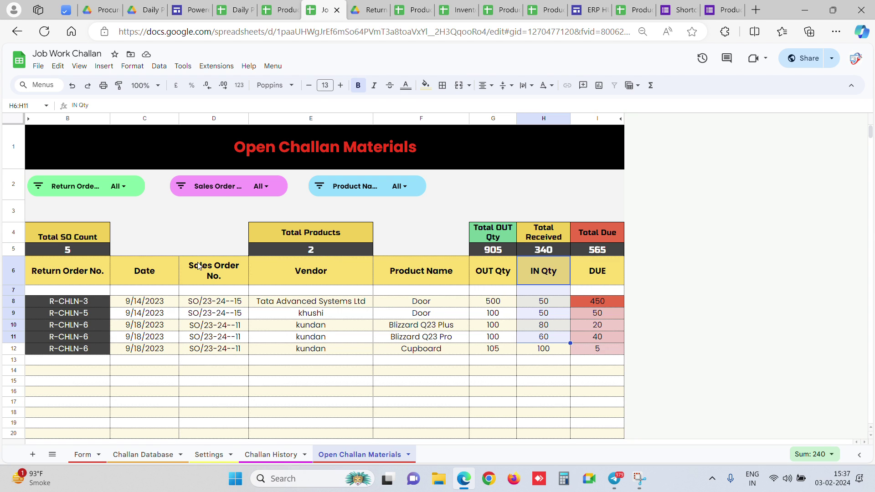
Step: Open the PDIR report from the site, view it at 50% zoom, then return to the site
{"action": "left_click", "coordinate": [191, 9]}
{"action": "scroll", "coordinate": [564, 302], "scroll_direction": "down", "scroll_amount": 5}
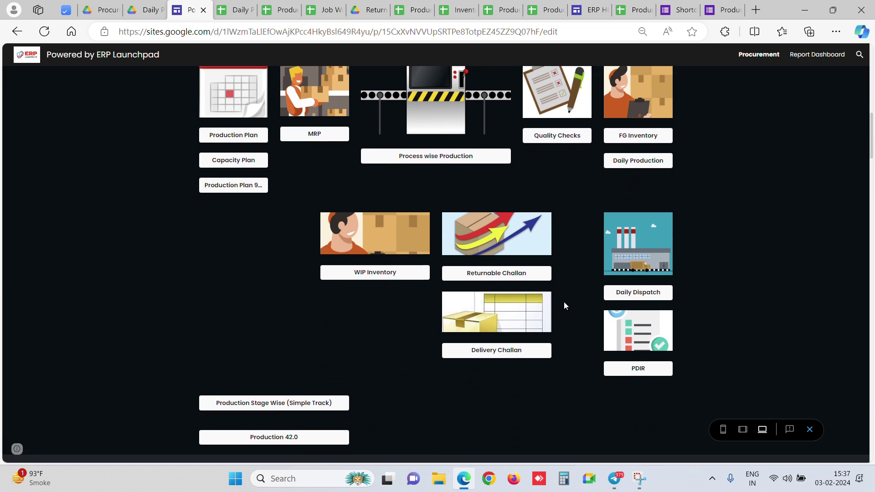
{"action": "left_click", "coordinate": [645, 370]}
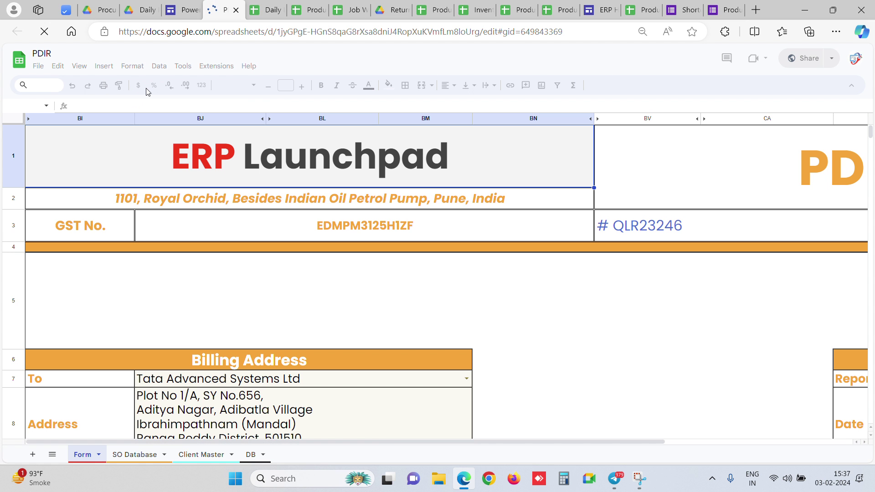
{"action": "left_click", "coordinate": [146, 87]}
{"action": "left_click", "coordinate": [141, 103]}
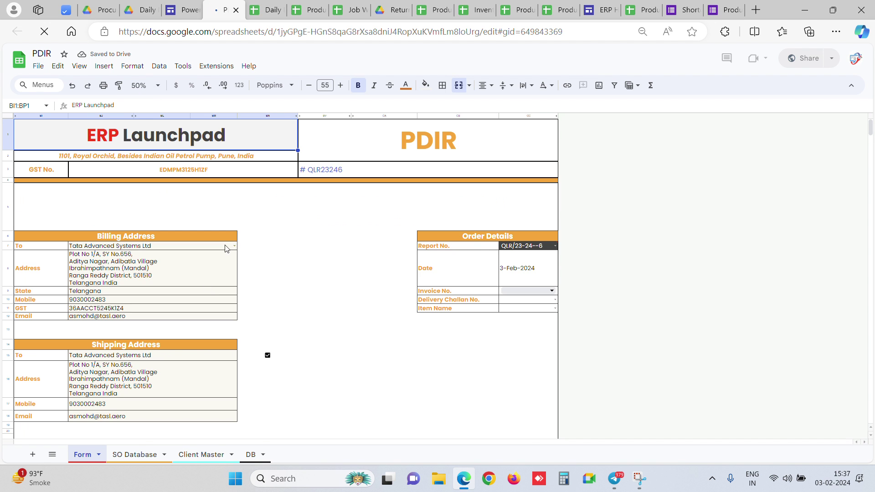
{"action": "scroll", "coordinate": [227, 249], "scroll_direction": "down", "scroll_amount": 4}
{"action": "left_click", "coordinate": [339, 240]}
{"action": "scroll", "coordinate": [564, 270], "scroll_direction": "up", "scroll_amount": 4}
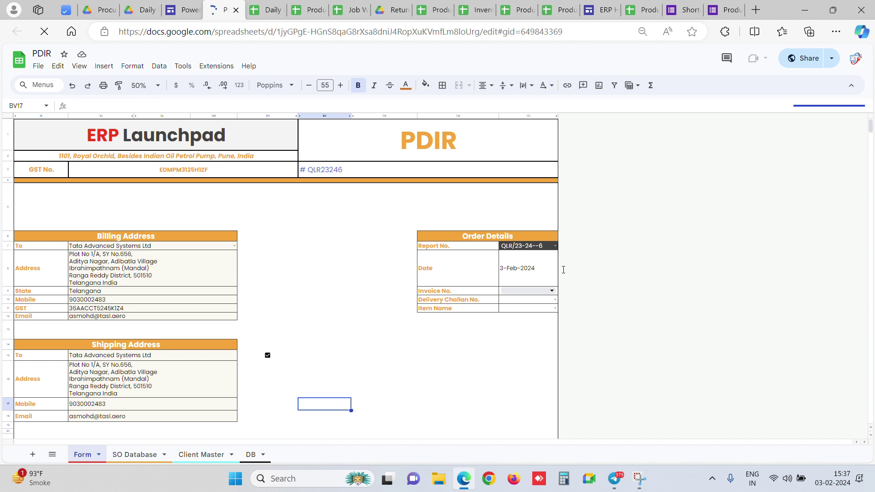
{"action": "left_click", "coordinate": [186, 9]}
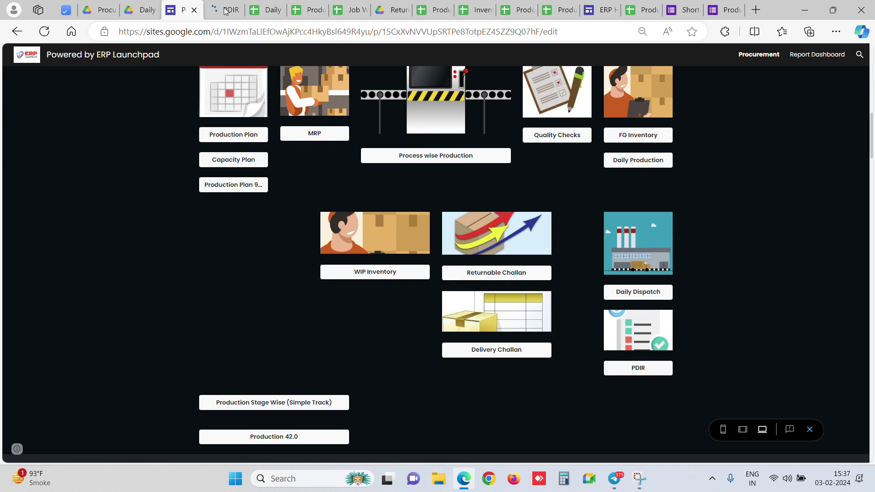
Step: Scroll up to the Production section and open the Production Plan spreadsheet
{"action": "scroll", "coordinate": [447, 143], "scroll_direction": "up", "scroll_amount": 3}
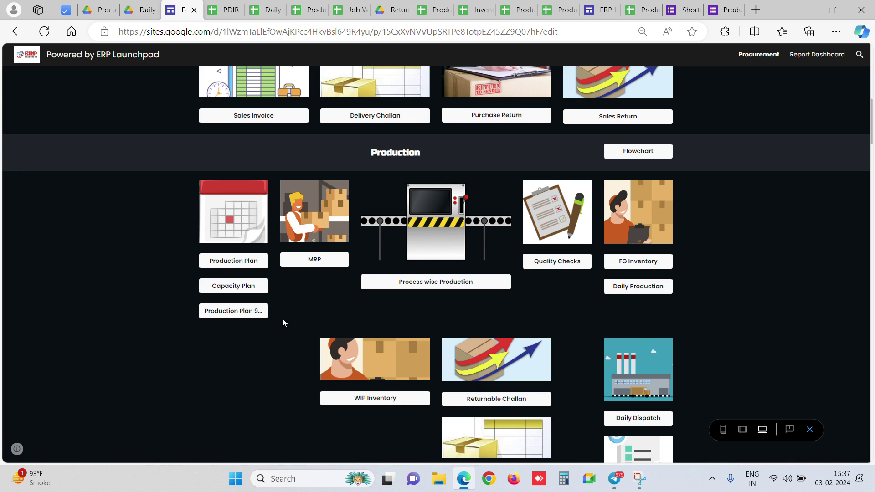
{"action": "left_click", "coordinate": [241, 258]}
{"action": "left_click", "coordinate": [308, 3]}
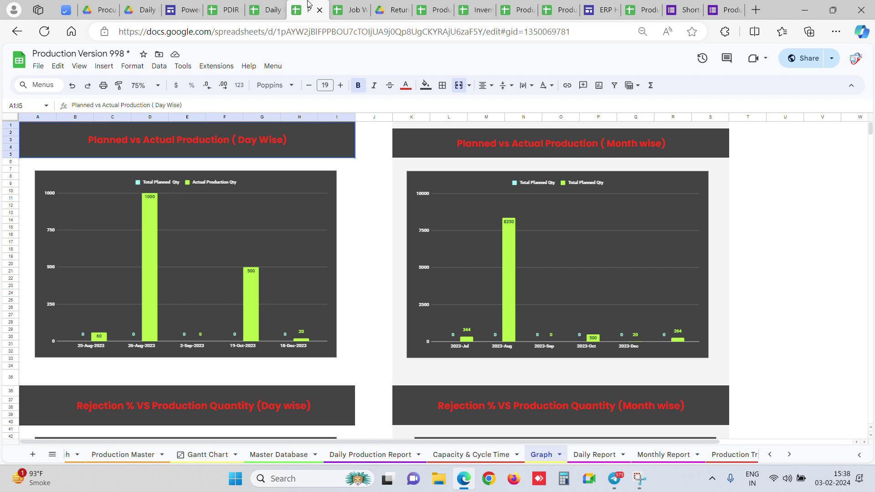
Step: Open the Cutting sheet, compare it with its published web view, then return to the workbook
{"action": "left_click", "coordinate": [770, 455]}
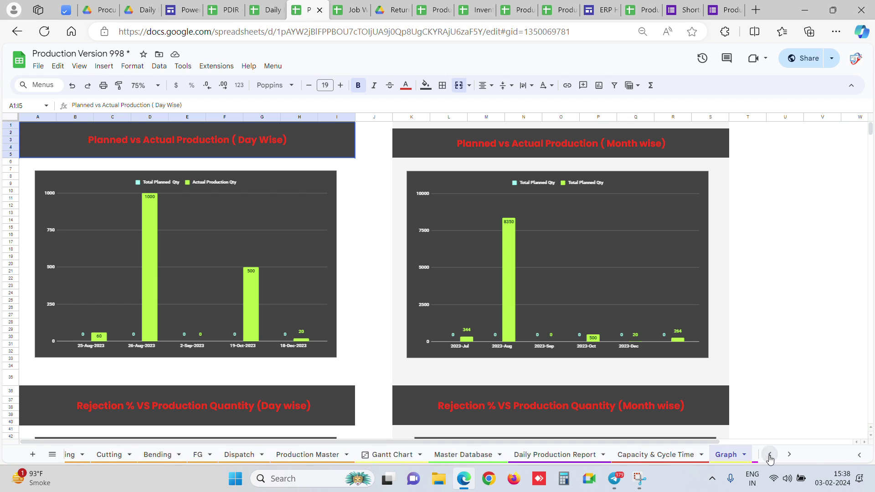
{"action": "left_click", "coordinate": [112, 454]}
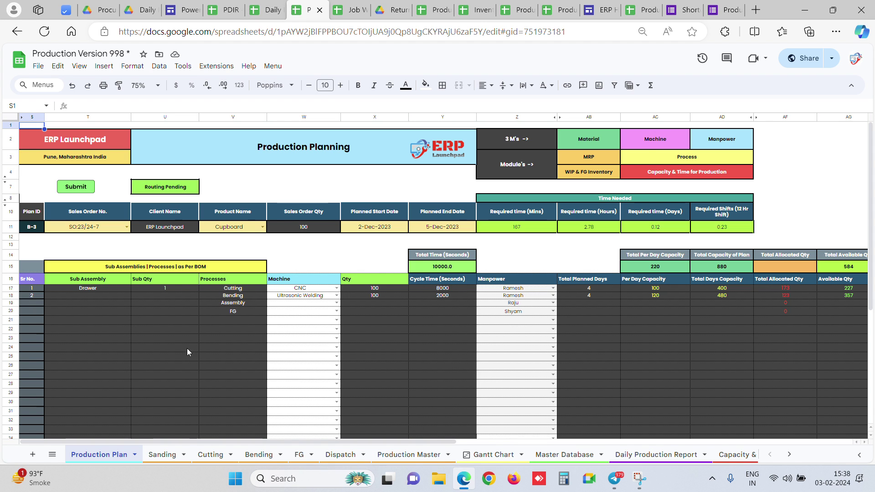
{"action": "left_click", "coordinate": [194, 457]}
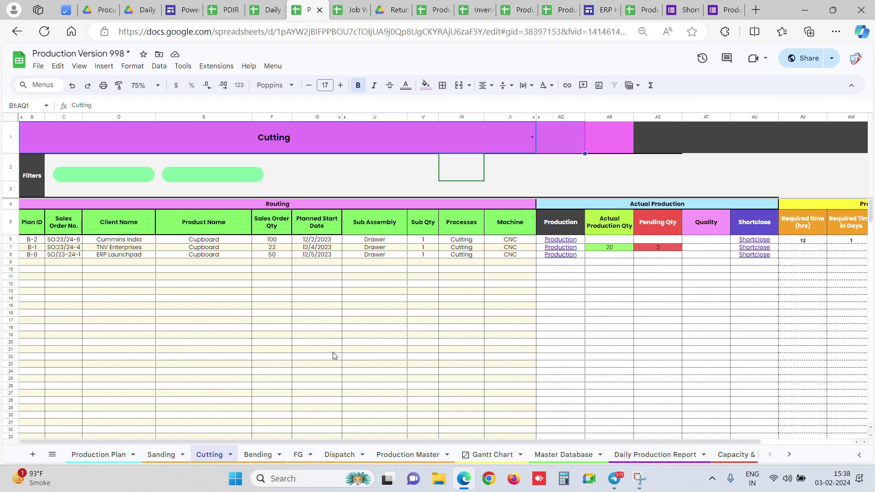
{"action": "left_click", "coordinate": [650, 5]}
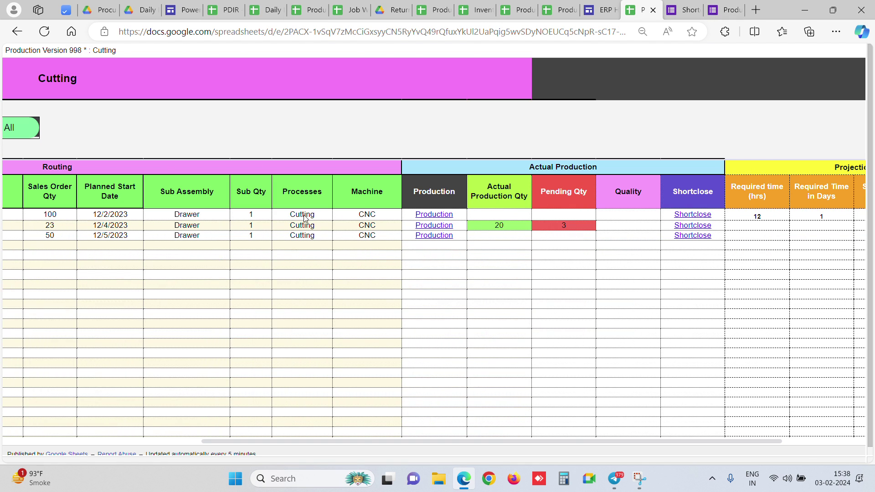
{"action": "left_click_drag", "start_coordinate": [360, 441], "coordinate": [164, 441]}
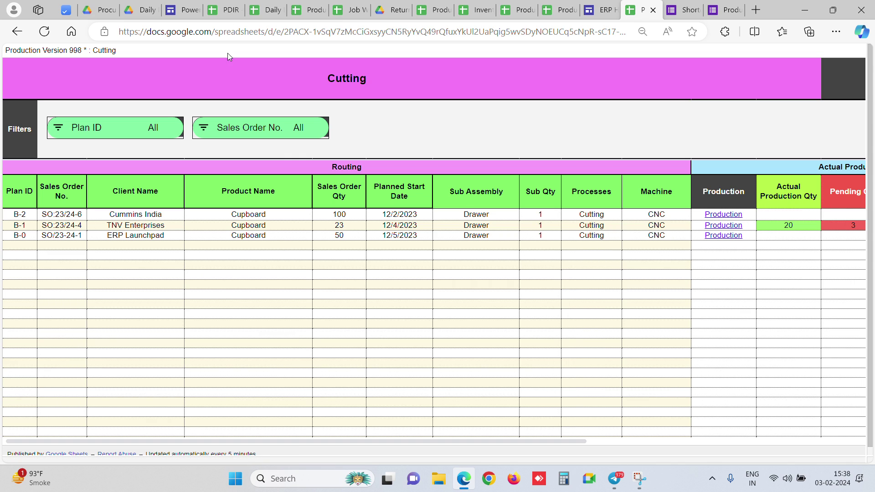
{"action": "mouse_move", "coordinate": [301, 4]}
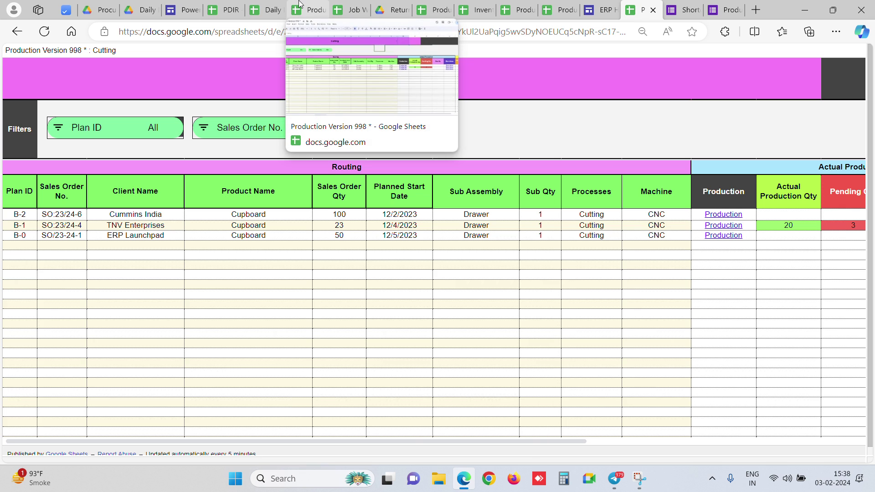
{"action": "left_click", "coordinate": [300, 3]}
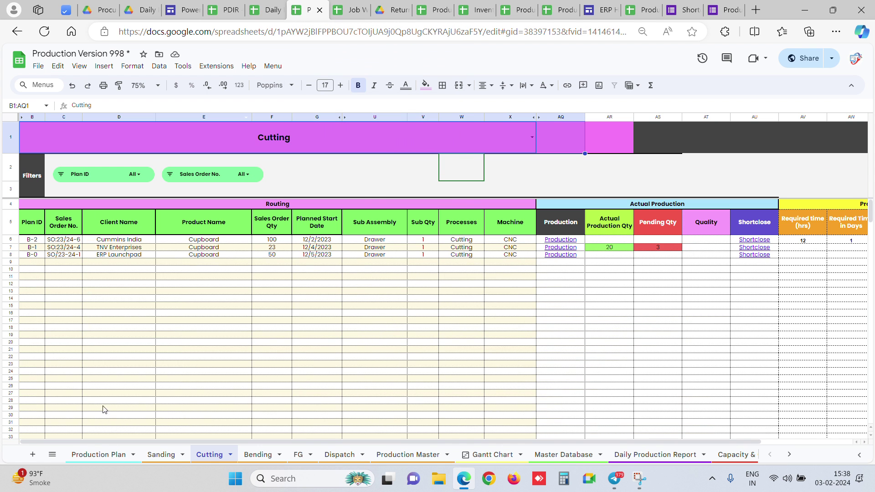
Step: Inspect plan B-3's sales order, Client Name and Sales Order Qty formulas in row 11
{"action": "left_click", "coordinate": [104, 454]}
{"action": "left_click", "coordinate": [103, 231]}
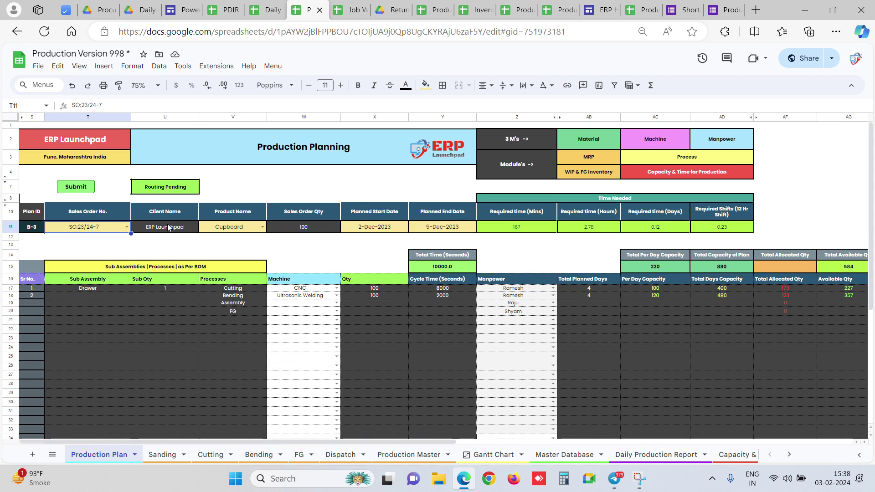
{"action": "left_click", "coordinate": [168, 228]}
{"action": "left_click", "coordinate": [79, 230]}
{"action": "left_click", "coordinate": [281, 228]}
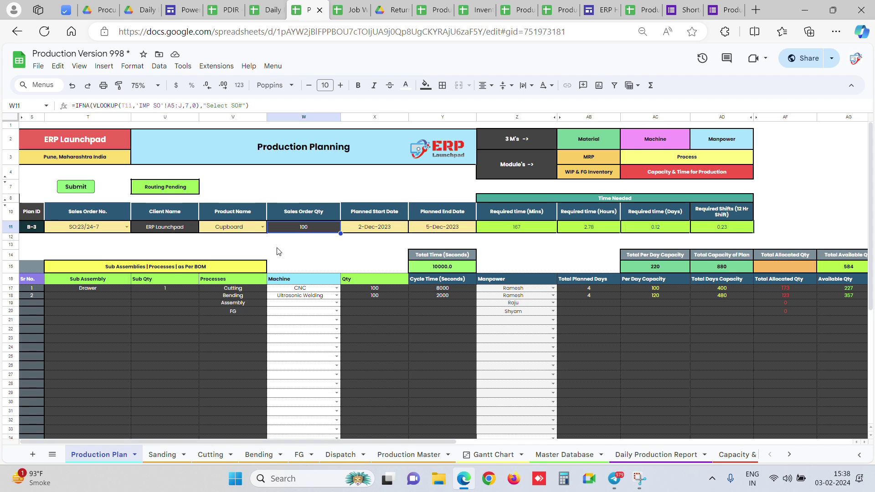
{"action": "left_click", "coordinate": [338, 192]}
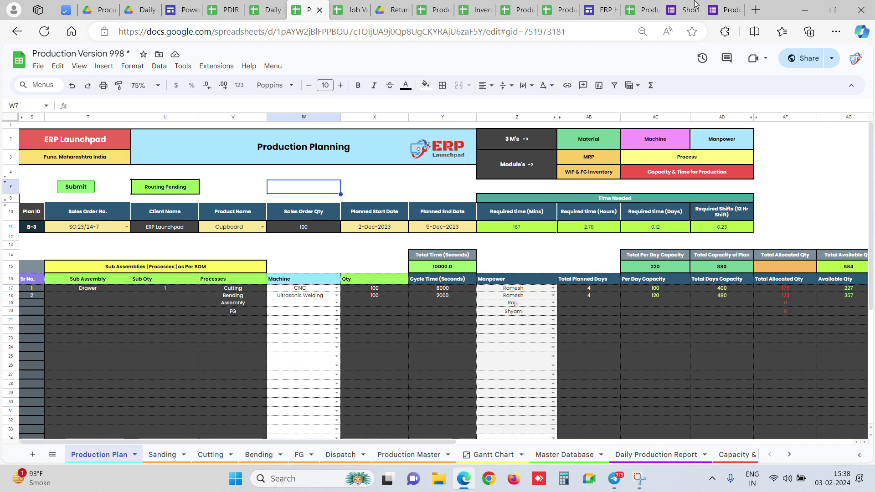
Step: Check the published Cutting view, then return to the Production Planning sheet's totals area
{"action": "left_click", "coordinate": [645, 5]}
{"action": "left_click_drag", "start_coordinate": [253, 443], "coordinate": [351, 442]}
{"action": "scroll", "coordinate": [229, 434], "scroll_direction": "left", "scroll_amount": 3}
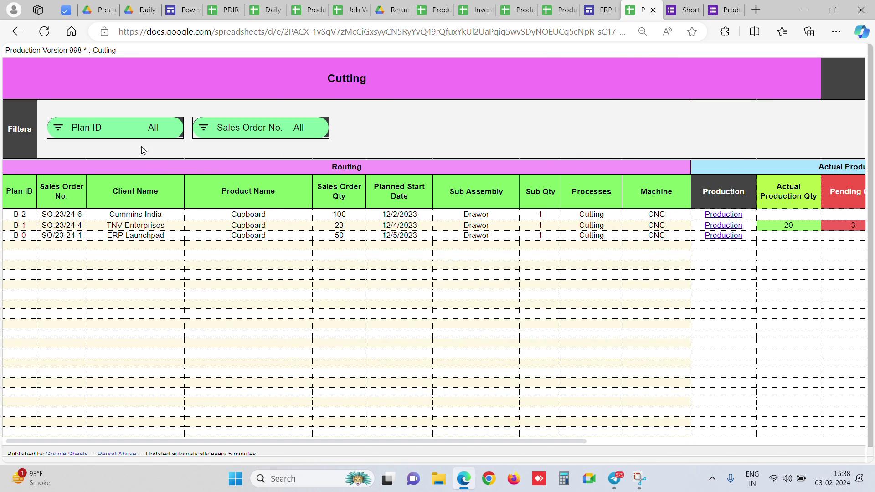
{"action": "left_click", "coordinate": [308, 10]}
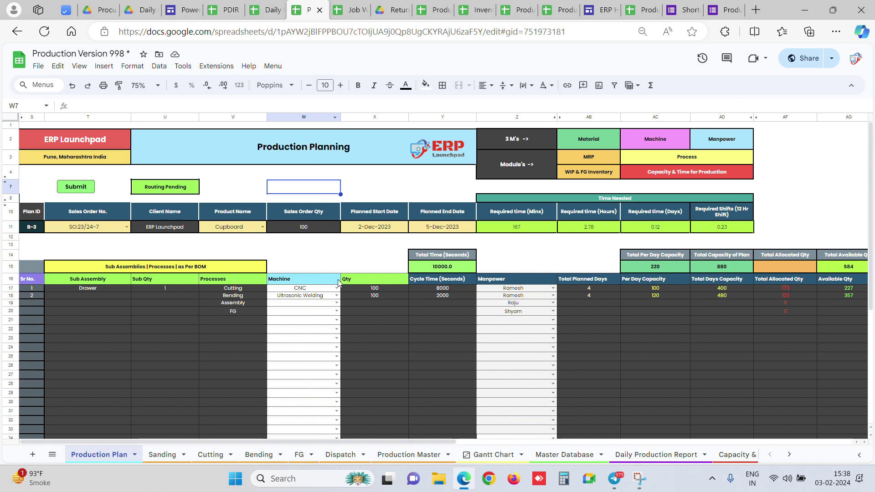
{"action": "left_click", "coordinate": [338, 256]}
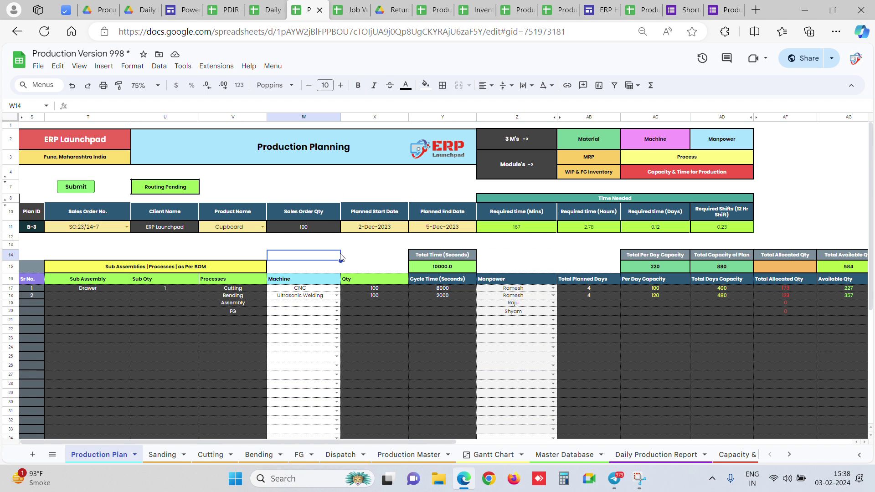
{"action": "left_click", "coordinate": [352, 258]}
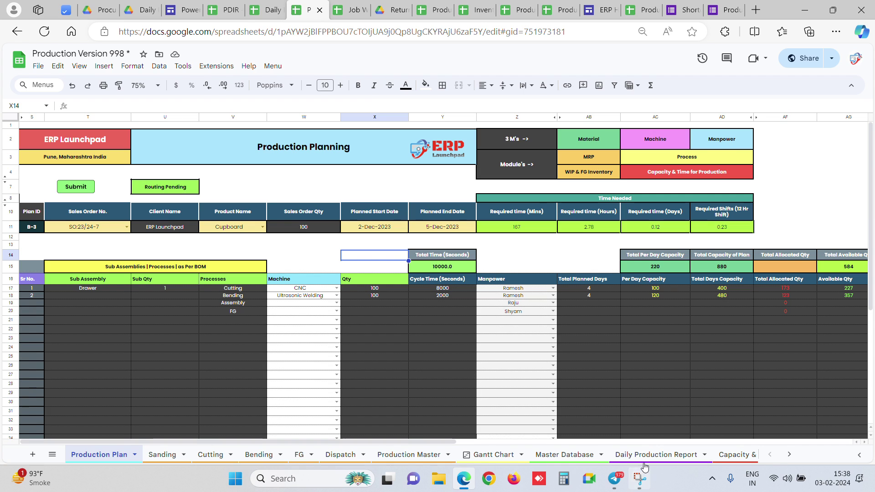
Step: Reveal the later sheet tabs, then scroll the ERP Launchpad to its Manufacturing Production Dashboard
{"action": "left_click", "coordinate": [790, 453]}
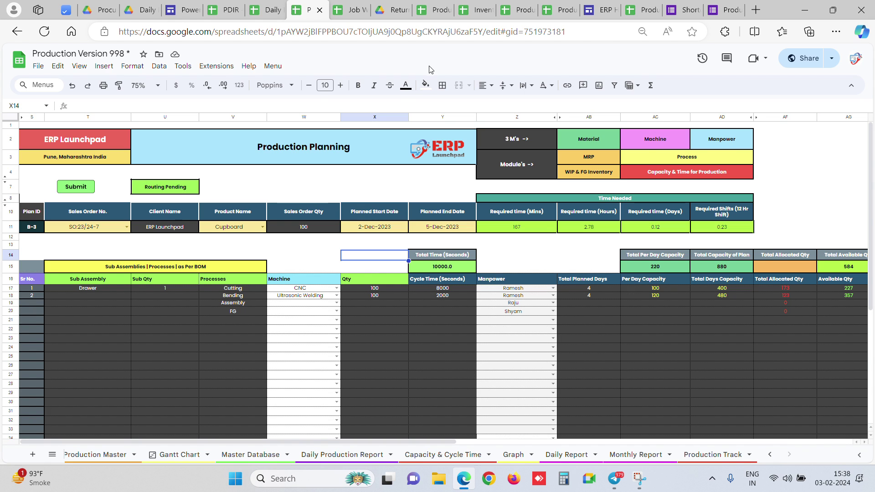
{"action": "left_click", "coordinate": [182, 10]}
{"action": "scroll", "coordinate": [595, 258], "scroll_direction": "down", "scroll_amount": 5}
{"action": "scroll", "coordinate": [595, 259], "scroll_direction": "down", "scroll_amount": 20}
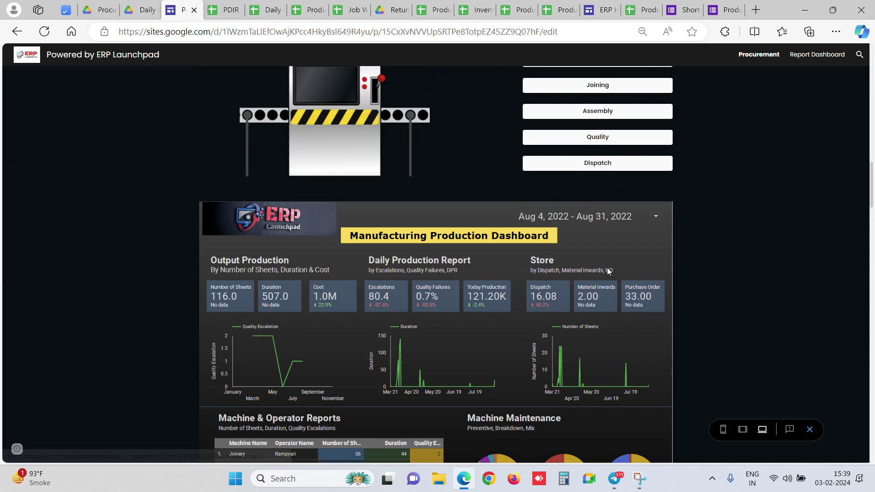
Step: Scan the dashboard's production report charts, then return to Production Version 998's Production Planning sheet
{"action": "scroll", "coordinate": [612, 267], "scroll_direction": "down", "scroll_amount": 20}
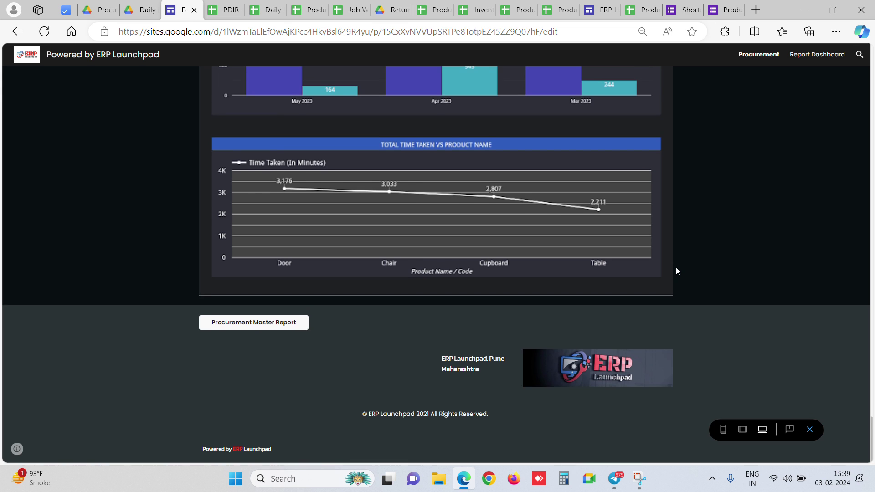
{"action": "scroll", "coordinate": [677, 267], "scroll_direction": "up", "scroll_amount": 10}
{"action": "left_click", "coordinate": [223, 7]}
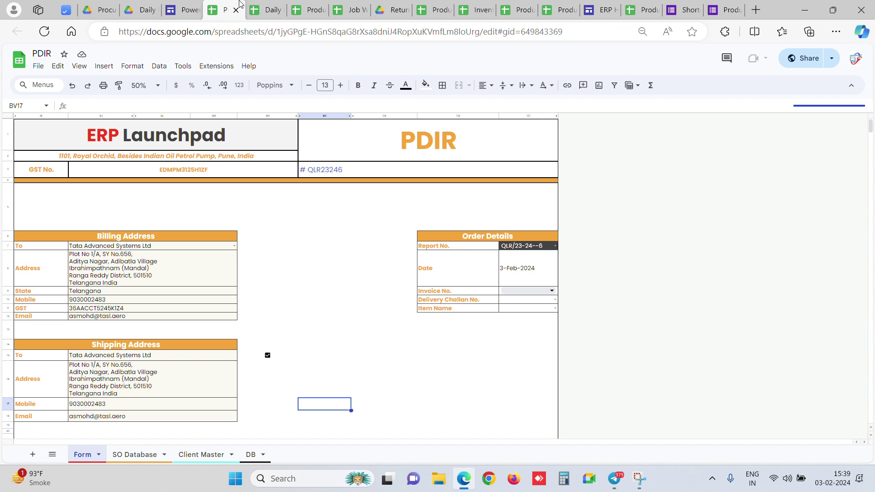
{"action": "left_click", "coordinate": [274, 7]}
{"action": "left_click", "coordinate": [299, 9]}
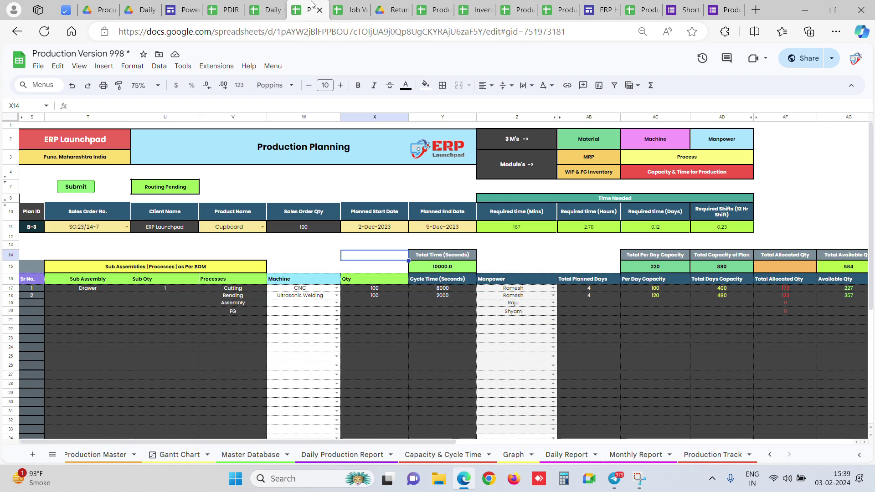
Step: Check cells W14, W7 and X7 of the Production Planning sheet and scan across its columns
{"action": "left_click", "coordinate": [327, 260]}
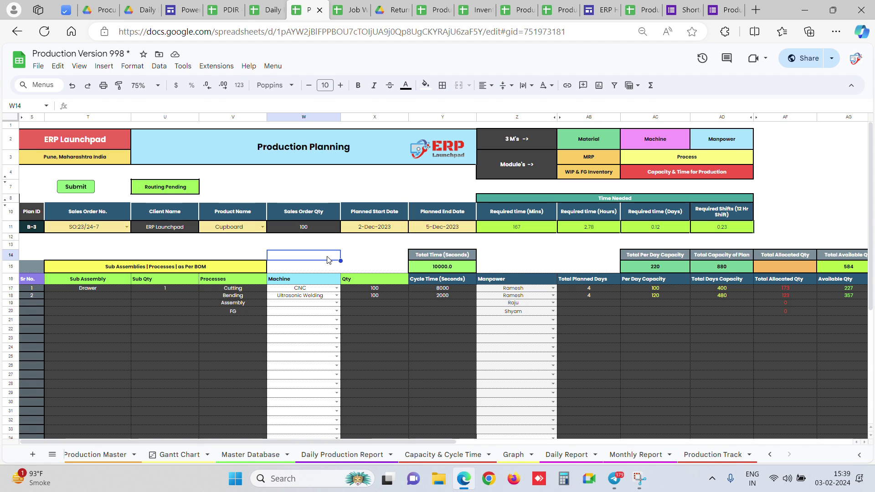
{"action": "left_click", "coordinate": [334, 187]}
{"action": "left_click", "coordinate": [394, 191]}
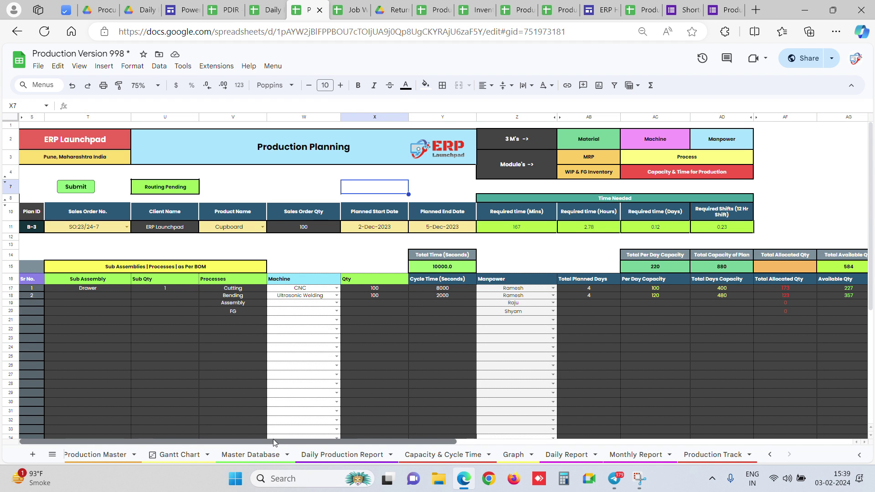
{"action": "left_click_drag", "start_coordinate": [274, 443], "coordinate": [586, 443]}
{"action": "left_click_drag", "start_coordinate": [505, 441], "coordinate": [194, 441]}
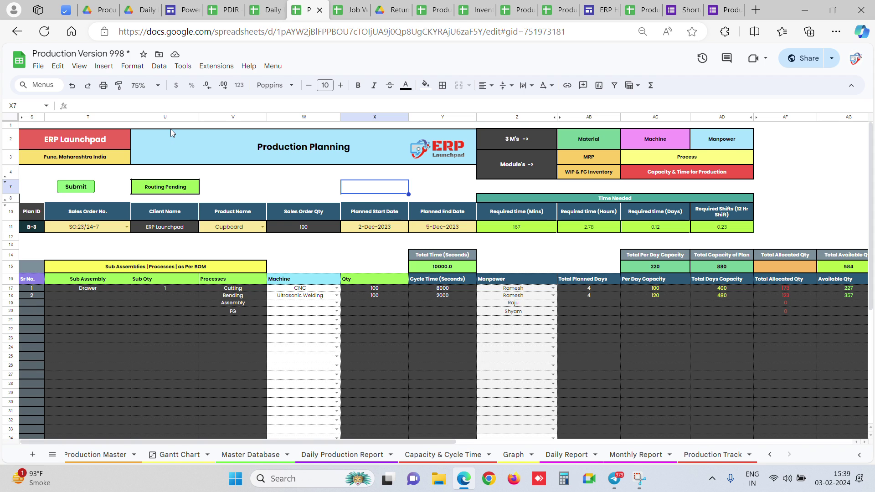
Step: Go back to the ERP Launchpad site, scrolled up to the Process wise Buttons section
{"action": "left_click", "coordinate": [182, 9]}
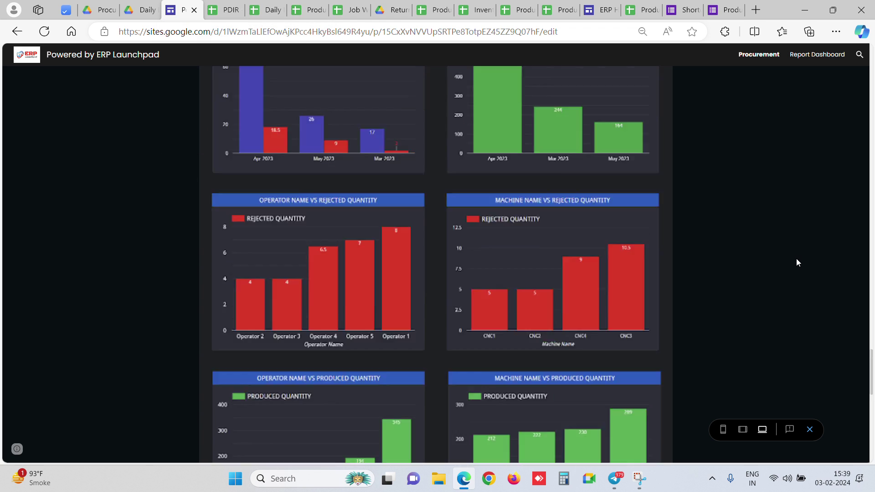
{"action": "scroll", "coordinate": [797, 262], "scroll_direction": "up", "scroll_amount": 20}
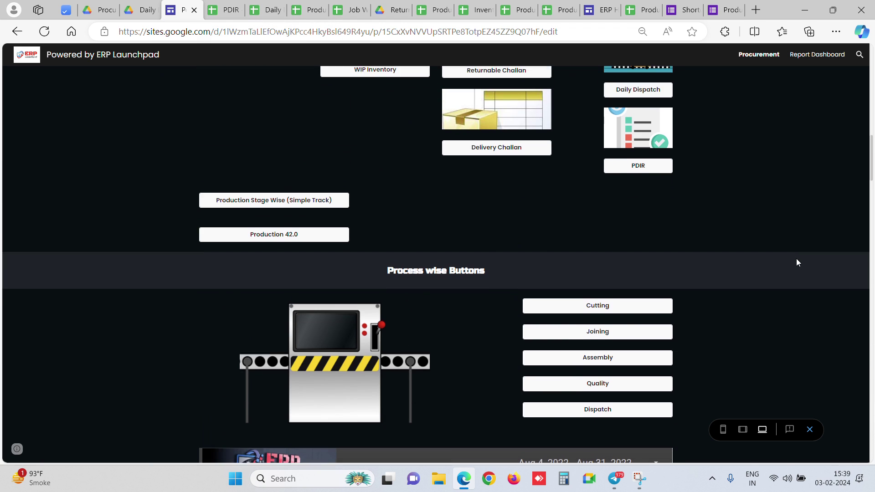
{"action": "scroll", "coordinate": [797, 259], "scroll_direction": "up", "scroll_amount": 15}
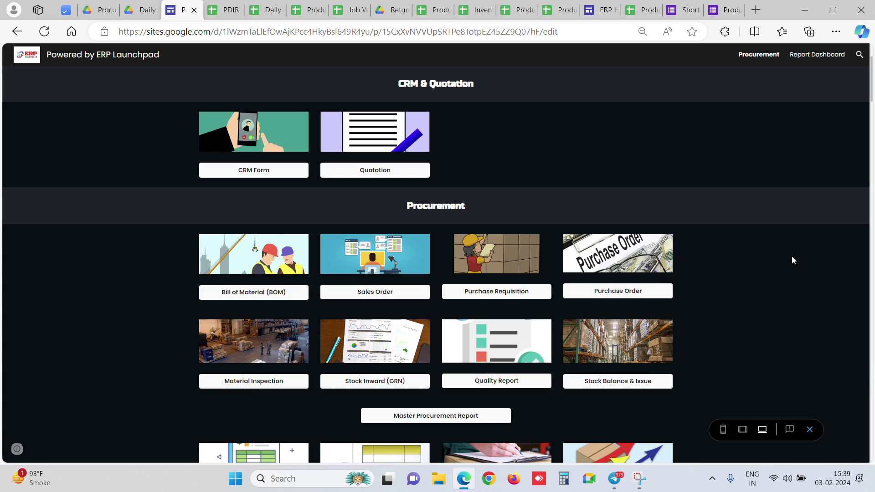